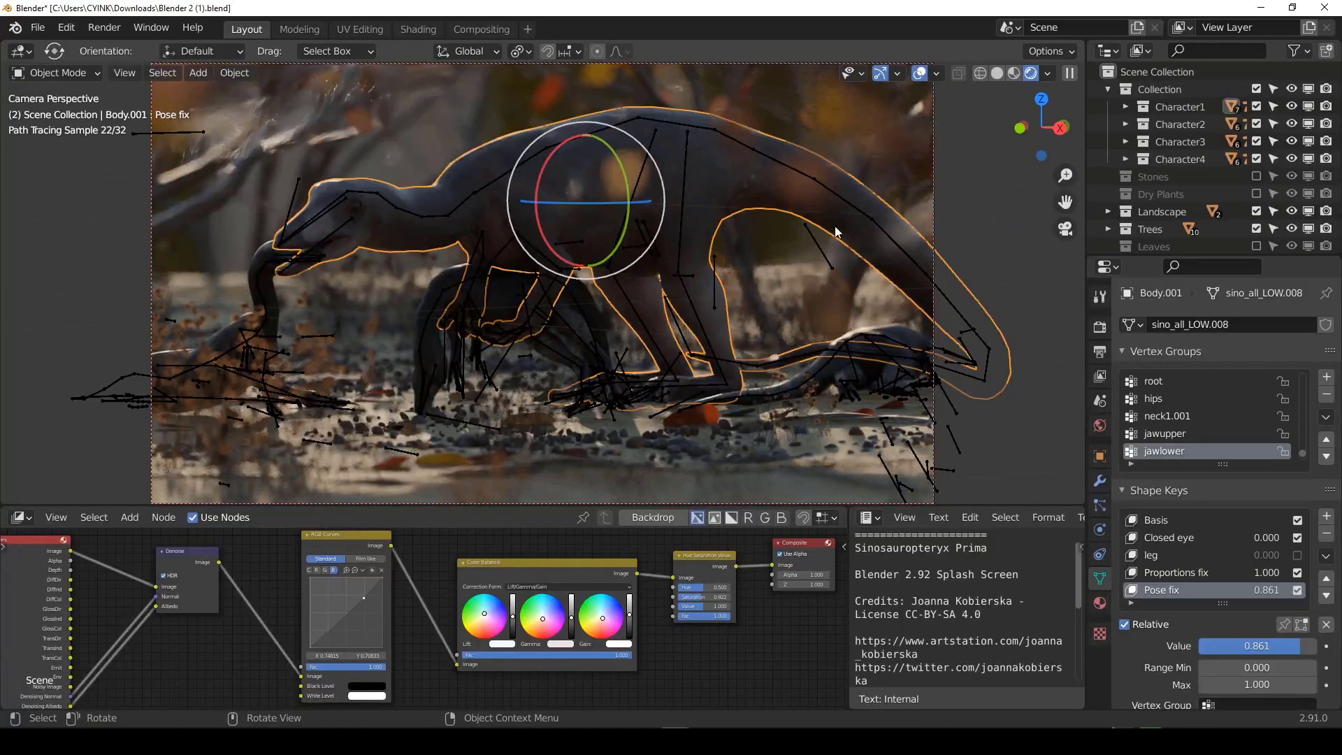
Hide the viewport overlays, orbit around the dinosaurs, and shift the Color Balance node's gamma colour to blue.
{"action": "key", "text": "shift+alt+z"}
{"action": "middle_click_drag", "start_coordinate": [639, 226], "coordinate": [551, 313]}
{"action": "scroll", "coordinate": [615, 621], "scroll_direction": "up", "scroll_amount": 6}
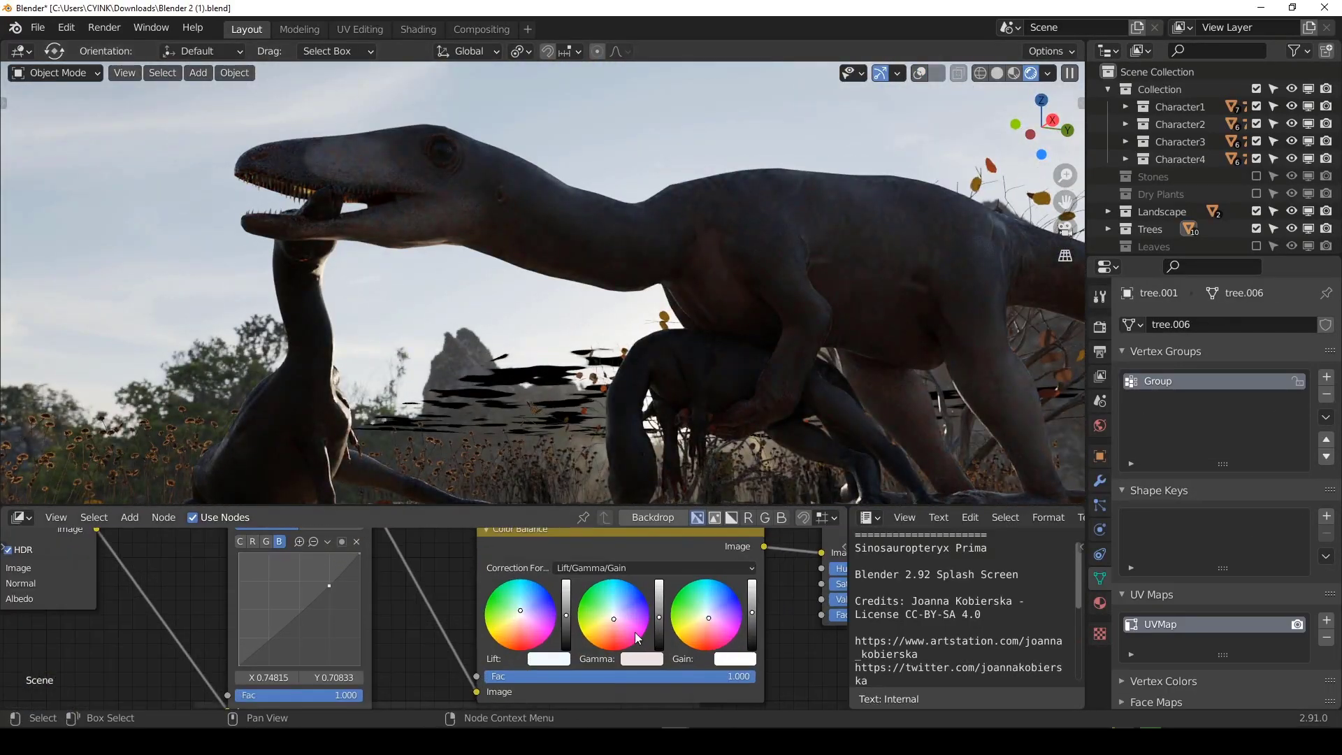
{"action": "left_click_drag", "start_coordinate": [633, 633], "coordinate": [647, 602]}
{"action": "scroll", "coordinate": [765, 327], "scroll_direction": "down", "scroll_amount": 5}
{"action": "middle_click_drag", "start_coordinate": [765, 327], "coordinate": [647, 411]}
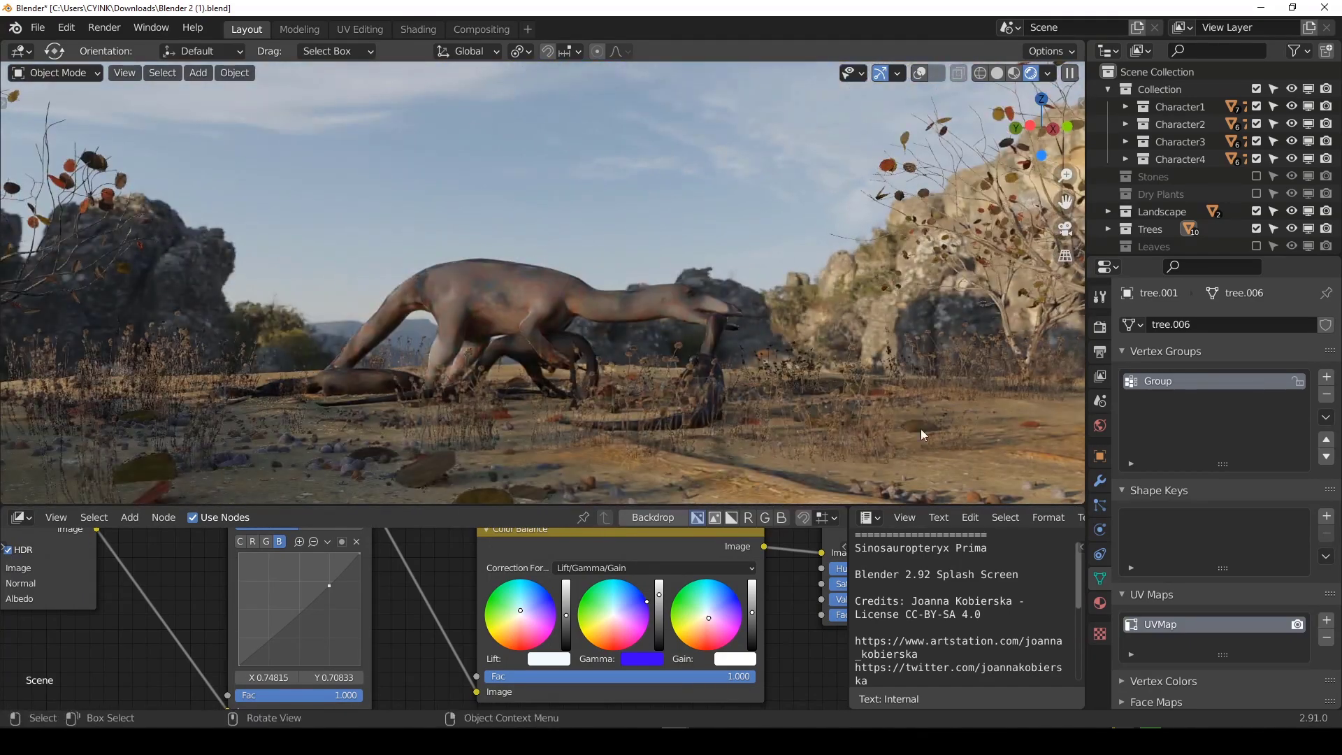
Switch the scene's render engine to Eevee and view the dinosaurs from the opposite side.
{"action": "left_click", "coordinate": [1100, 326]}
{"action": "left_click", "coordinate": [1228, 321]}
{"action": "left_click", "coordinate": [1251, 346]}
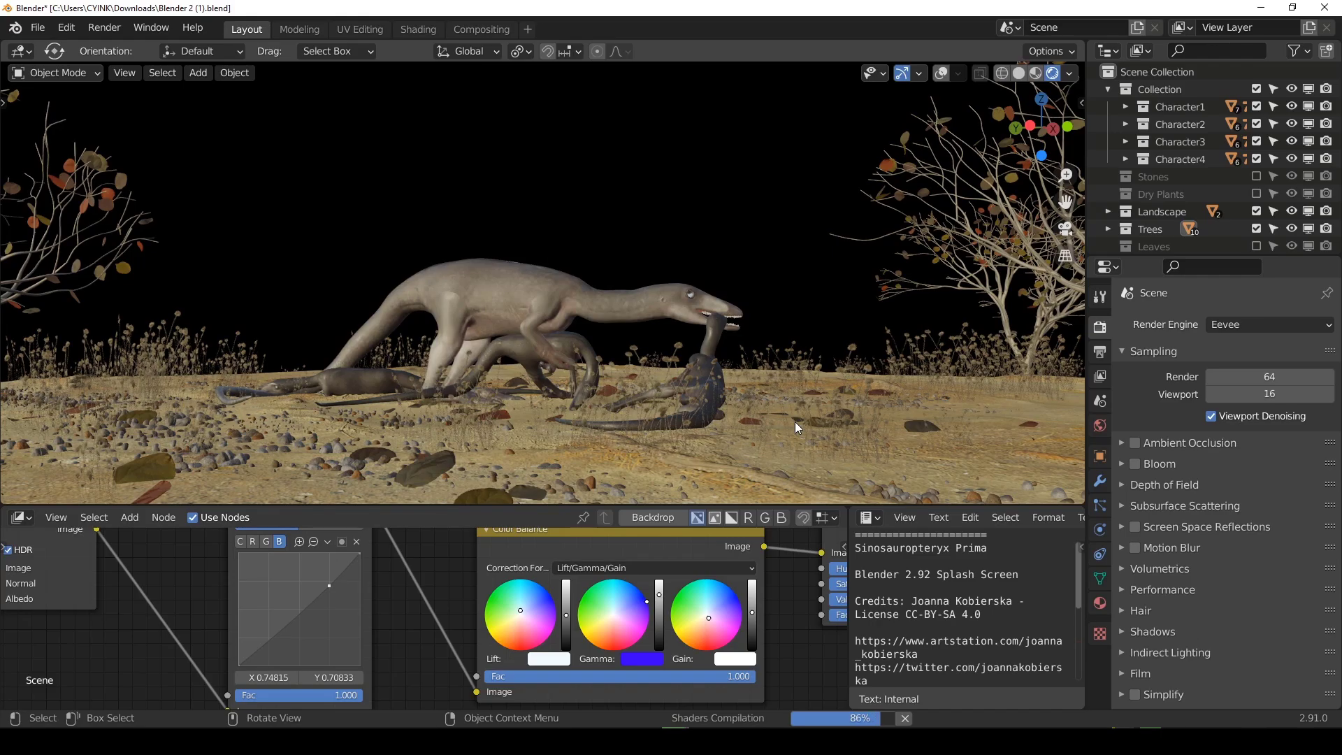
{"action": "middle_click_drag", "start_coordinate": [795, 421], "coordinate": [618, 353]}
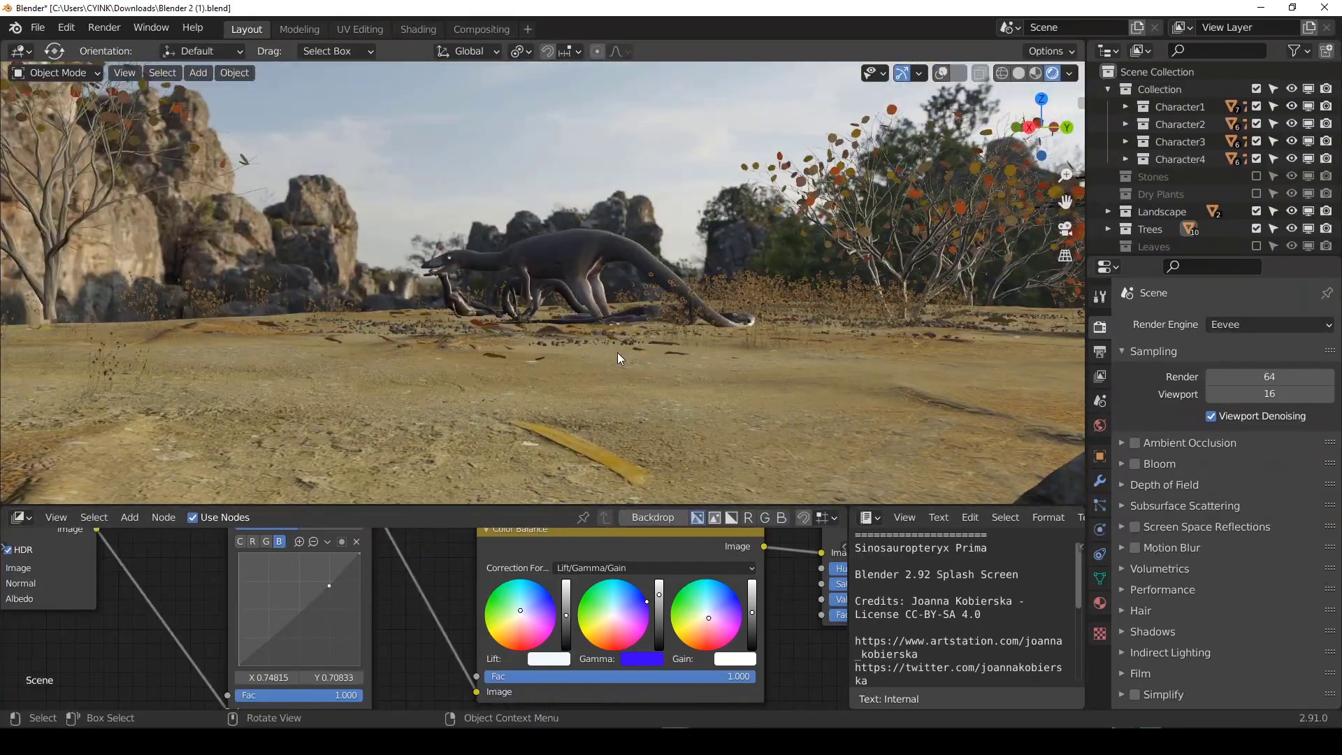
Return to the camera view and switch the render engine back to Cycles.
{"action": "key", "text": "KP_0"}
{"action": "left_click", "coordinate": [1251, 325]}
{"action": "left_click", "coordinate": [1234, 384]}
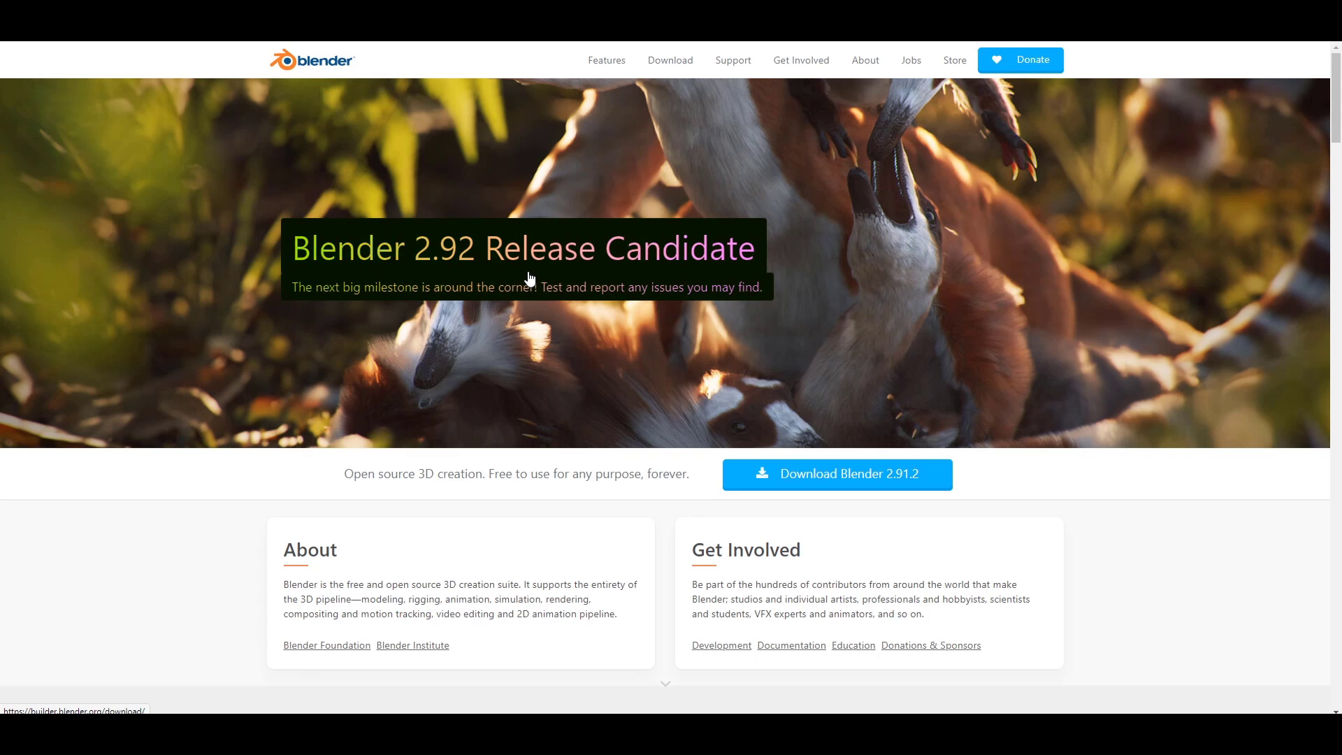
{"action": "left_click", "coordinate": [398, 14]}
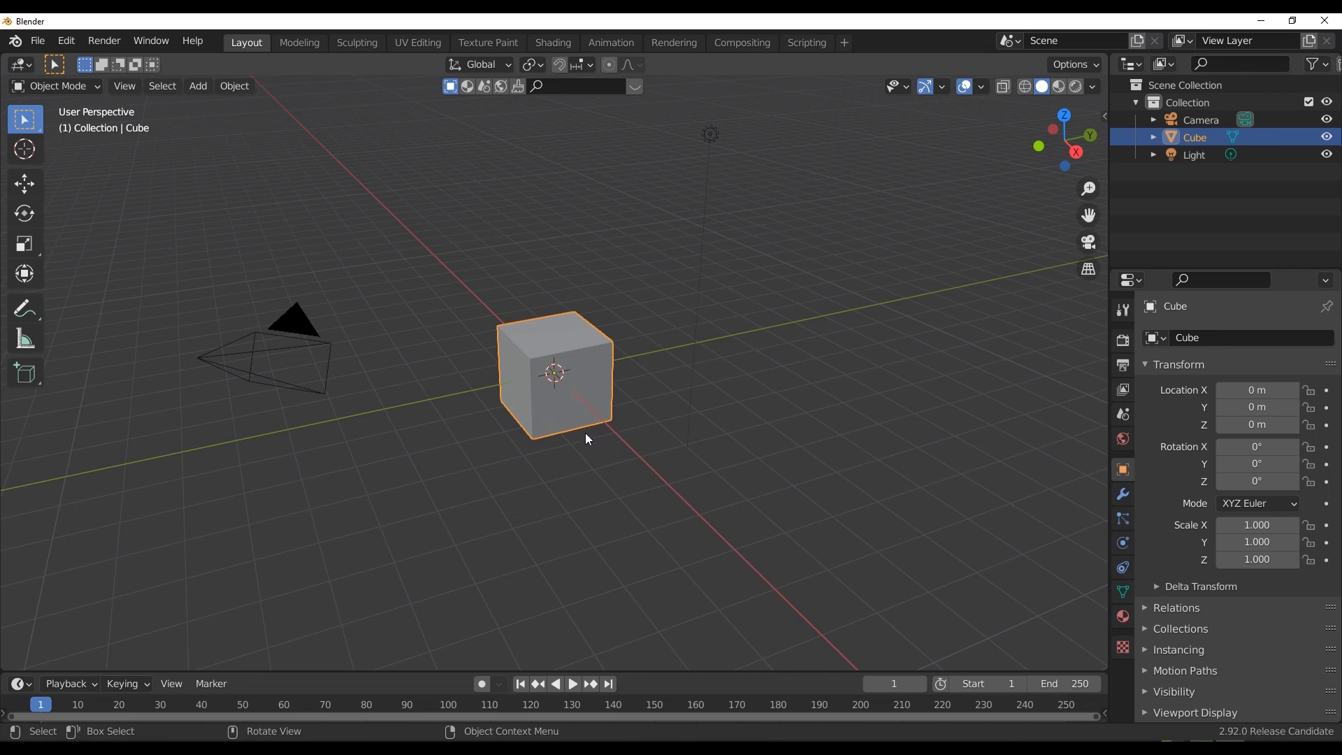
View the default cube up close, and check the program's version details in the About information.
{"action": "middle_click_drag", "start_coordinate": [579, 429], "coordinate": [609, 353]}
{"action": "scroll", "coordinate": [762, 494], "scroll_direction": "up", "scroll_amount": 3}
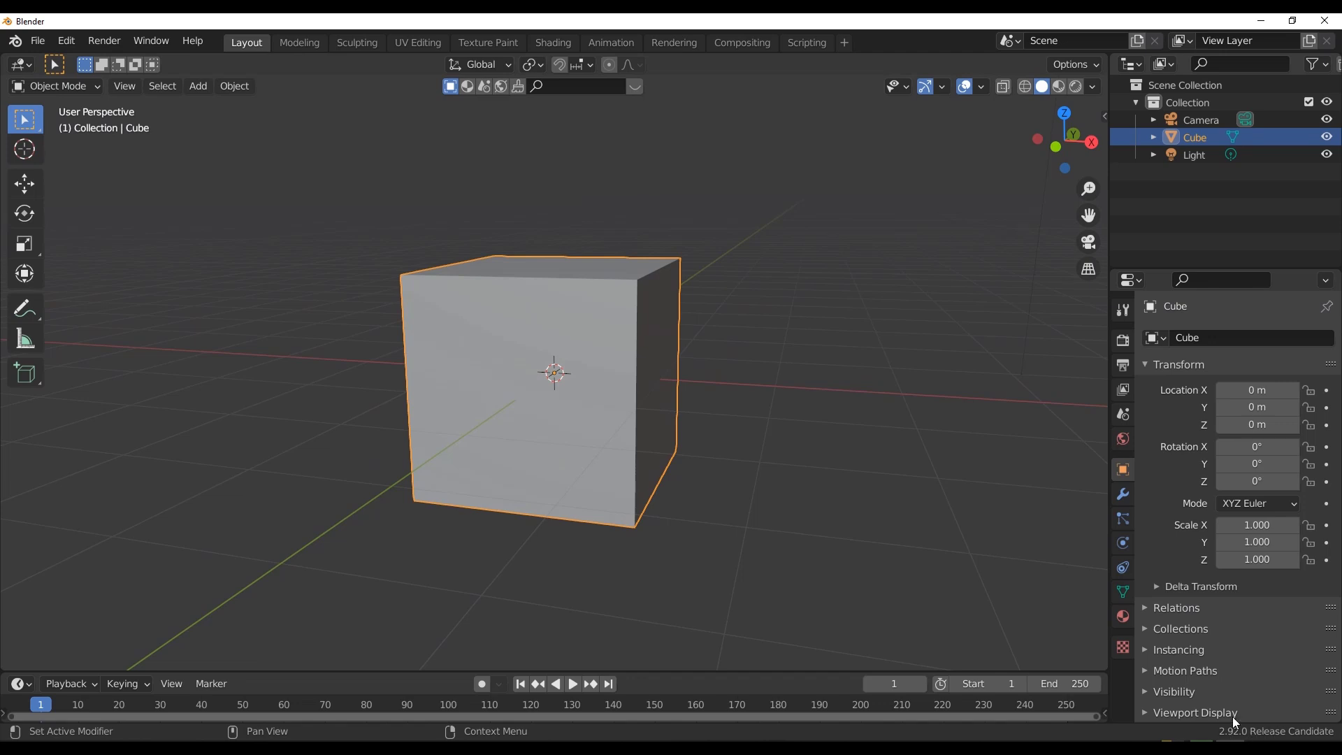
{"action": "left_click", "coordinate": [23, 45]}
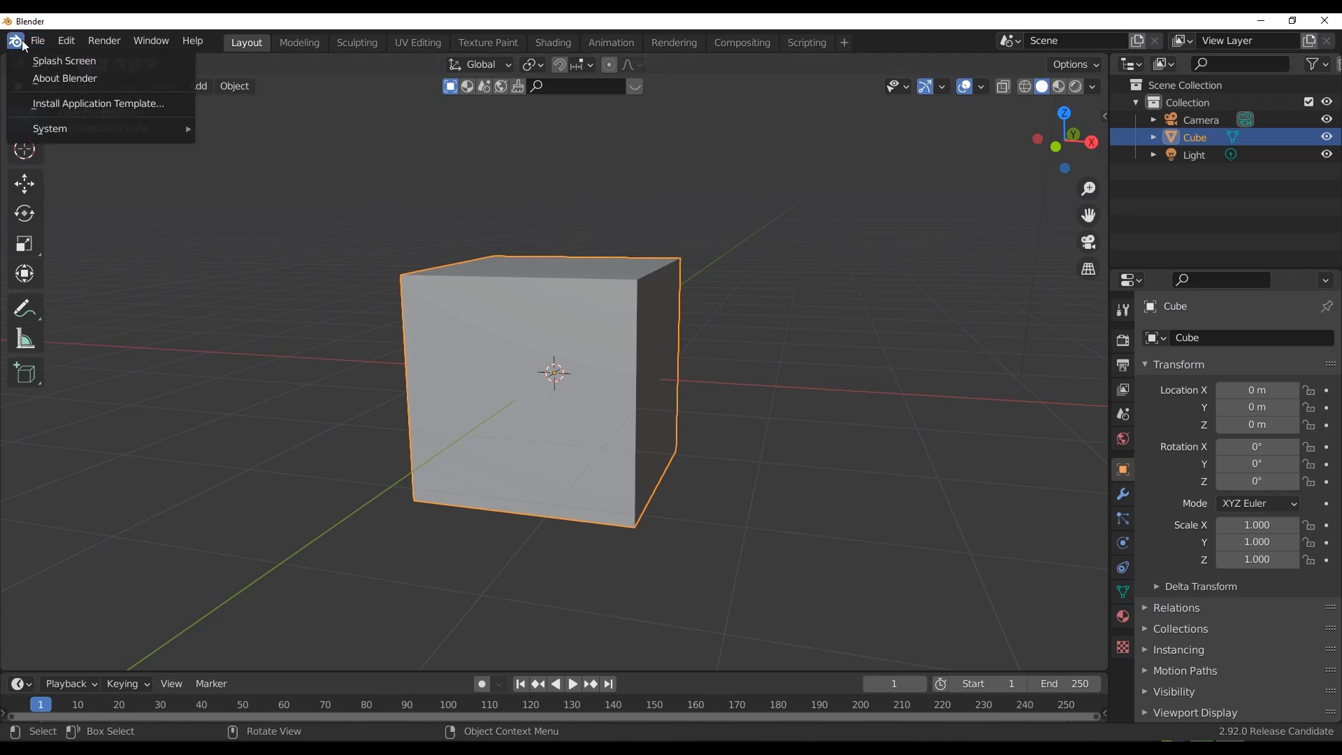
{"action": "left_click", "coordinate": [52, 80]}
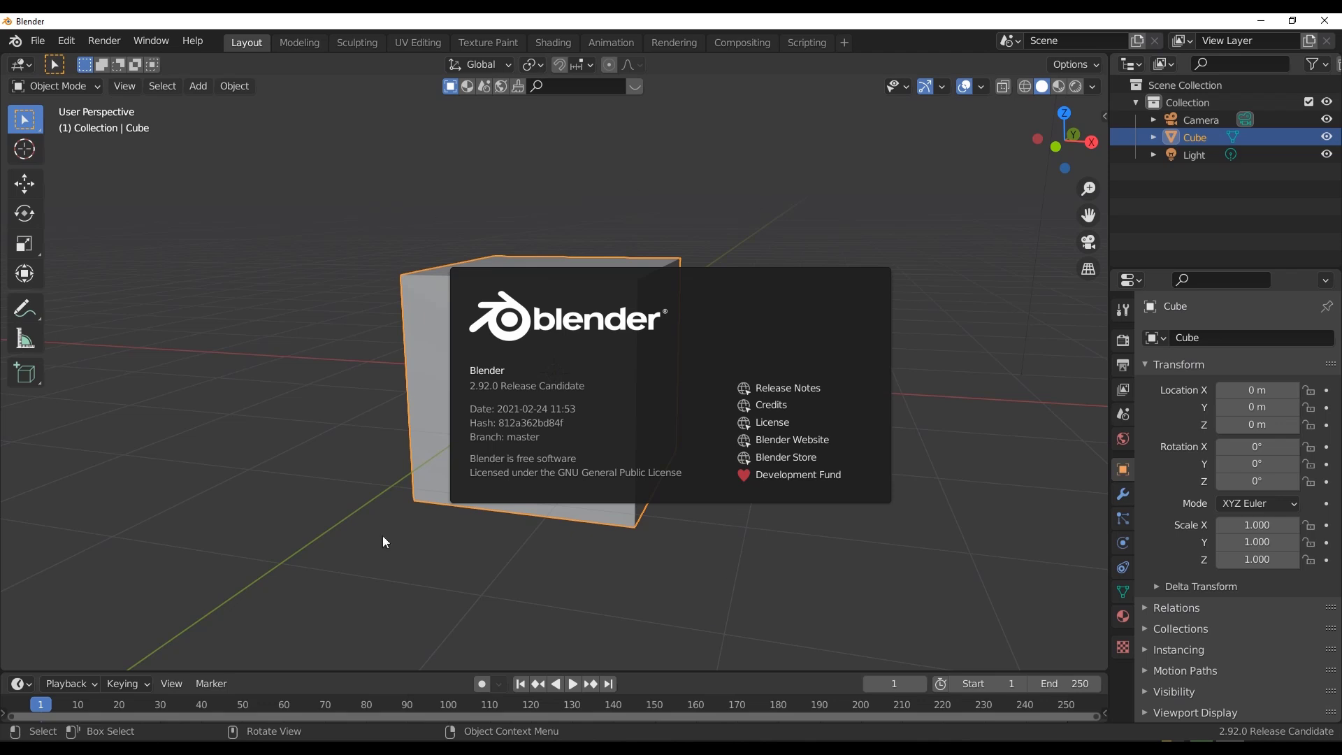
{"action": "left_click", "coordinate": [708, 579]}
Draw a cylinder extending outward from a side face of the cube with the interactive Add Cylinder tool.
{"action": "middle_click_drag", "start_coordinate": [684, 486], "coordinate": [314, 490]}
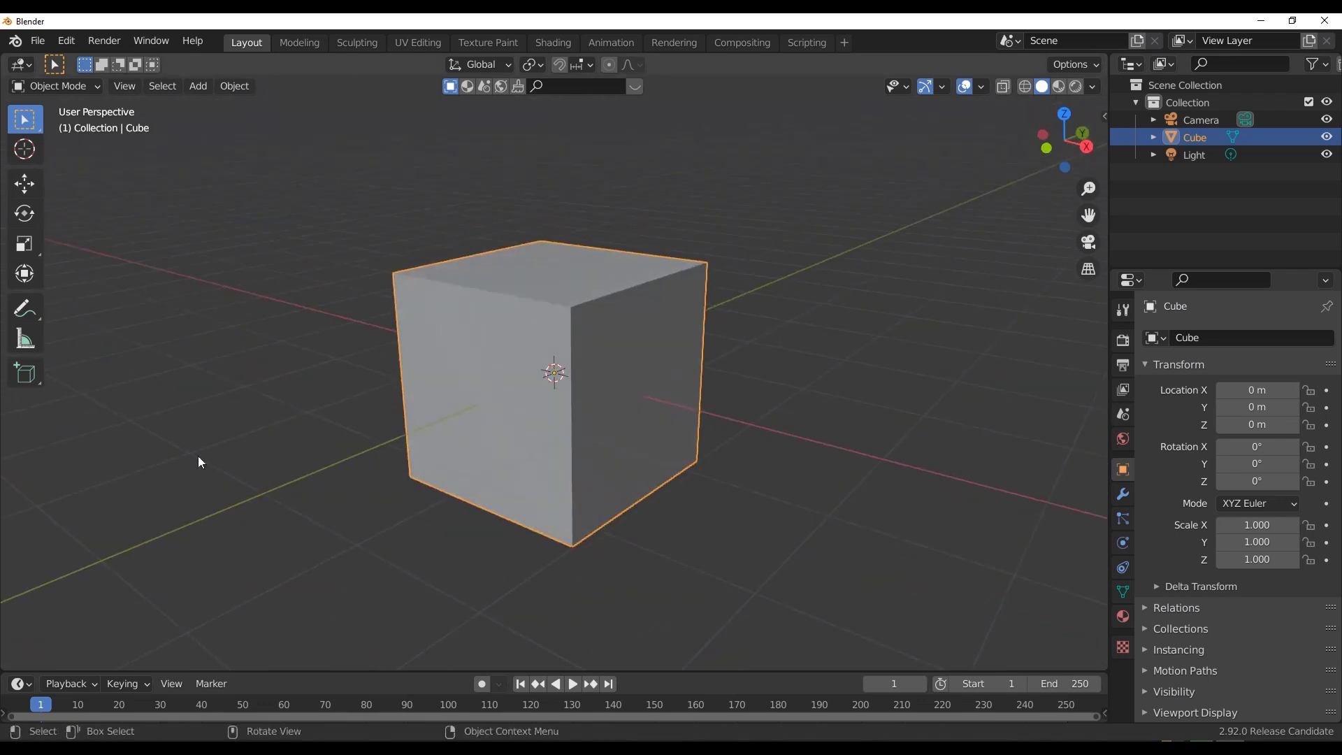
{"action": "left_click", "coordinate": [31, 378]}
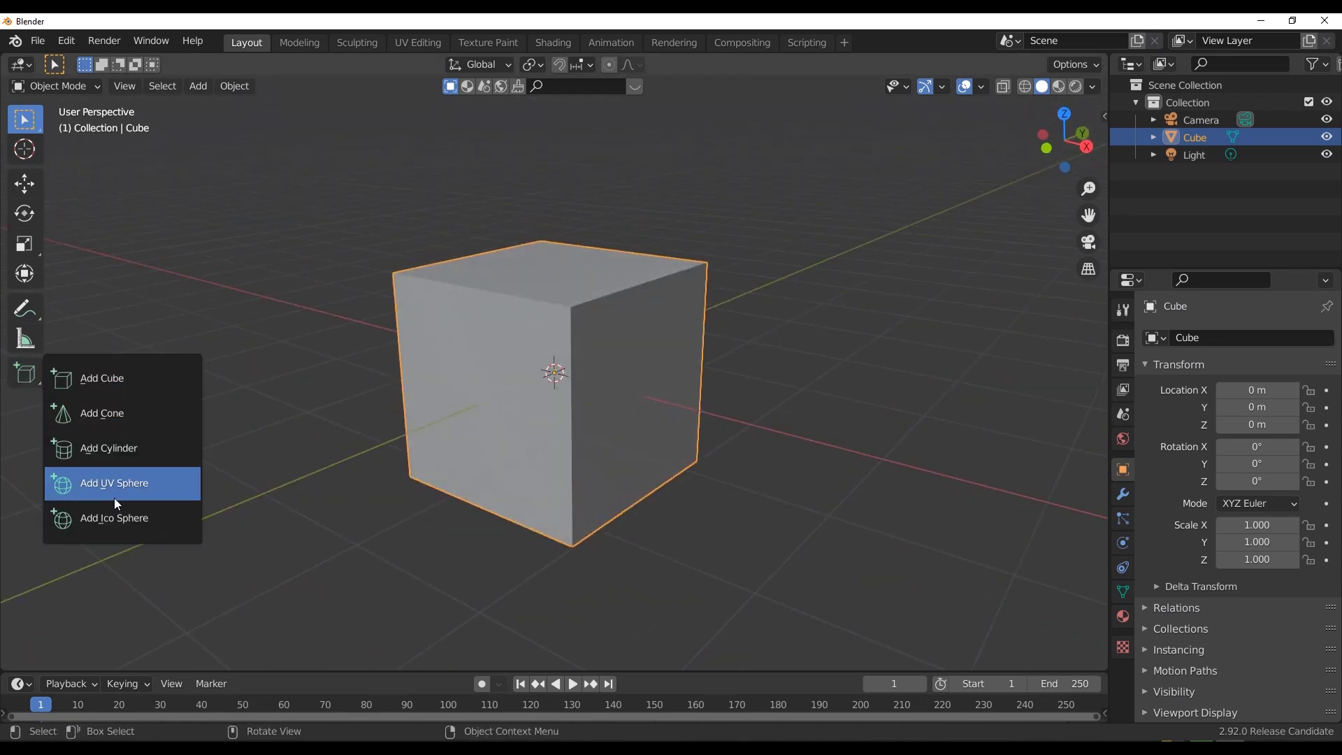
{"action": "left_click", "coordinate": [98, 449]}
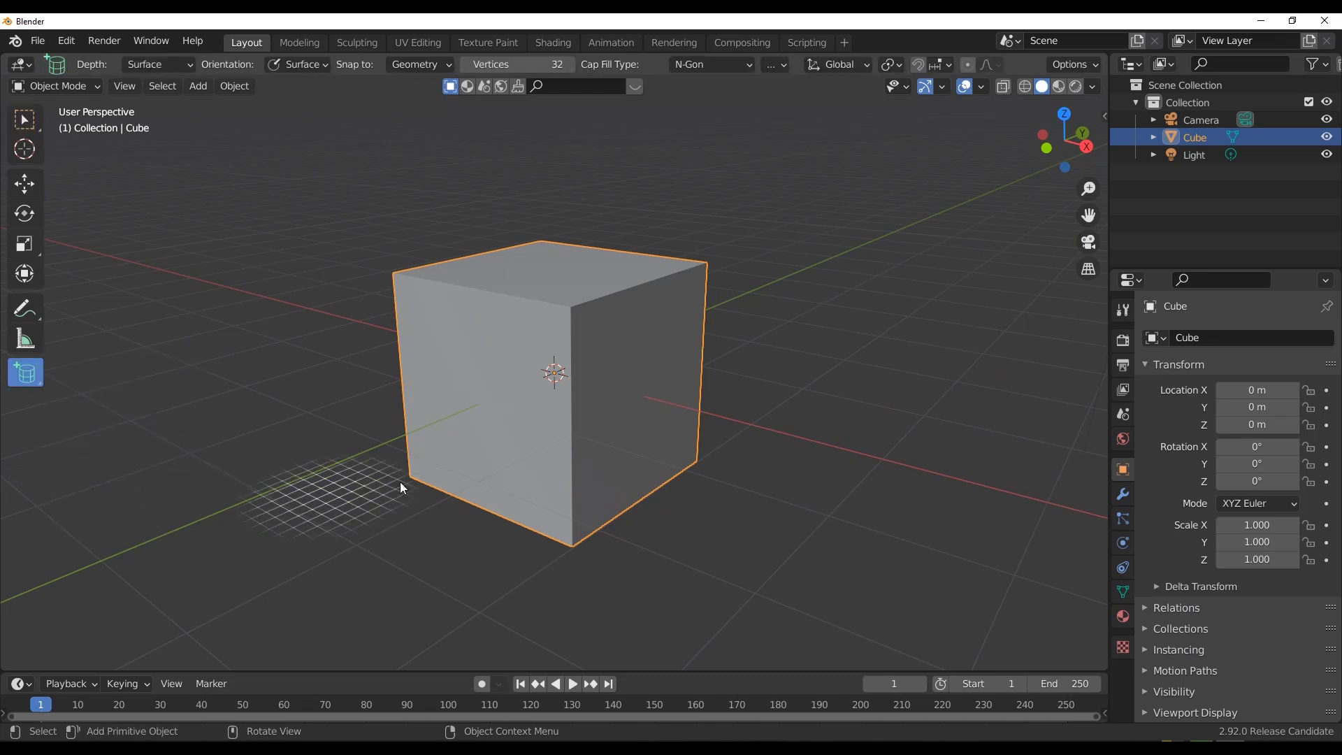
{"action": "scroll", "coordinate": [608, 498], "scroll_direction": "down", "scroll_amount": 3}
{"action": "middle_click_drag", "start_coordinate": [609, 498], "coordinate": [560, 371]}
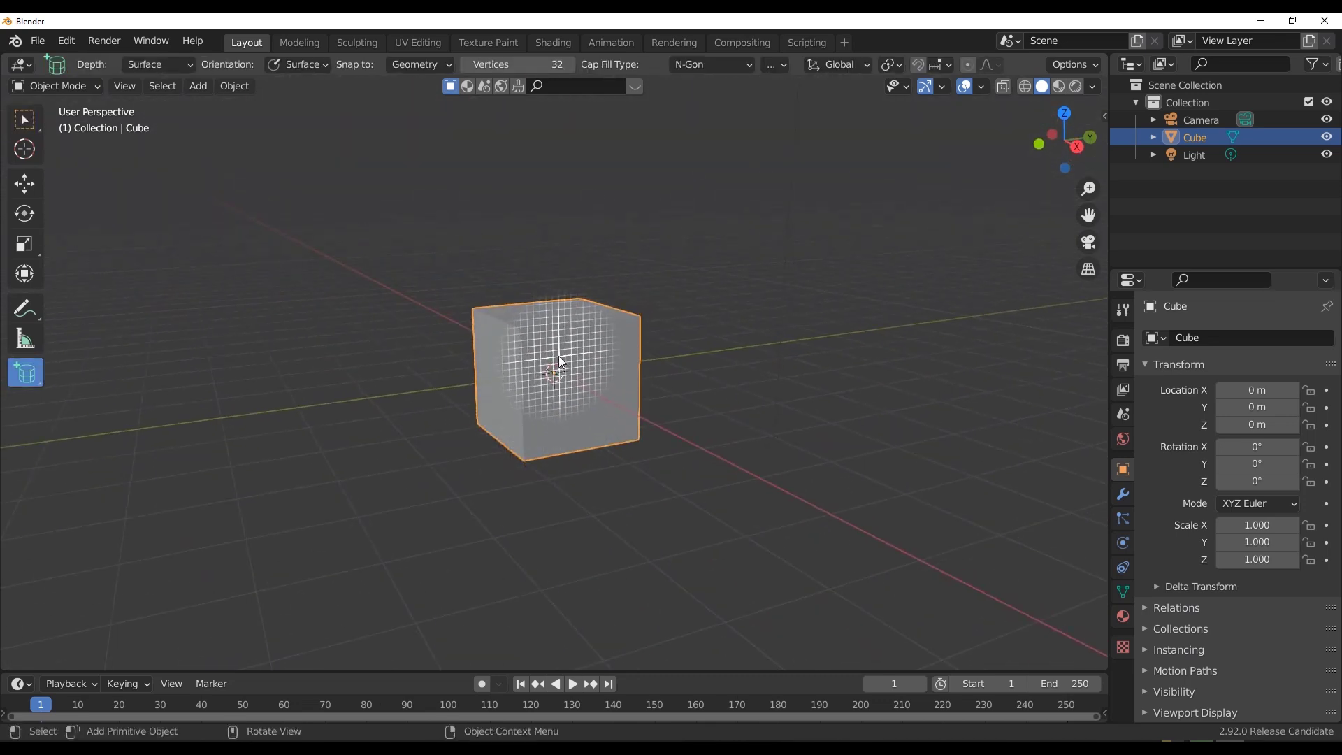
{"action": "left_click_drag", "start_coordinate": [559, 349], "coordinate": [628, 439]}
{"action": "left_click", "coordinate": [788, 516]}
{"action": "middle_click_drag", "start_coordinate": [788, 515], "coordinate": [695, 511]}
Draw a second cube extending from an adjacent free face of the default cube with the interactive Add Cube tool.
{"action": "left_click", "coordinate": [37, 376]}
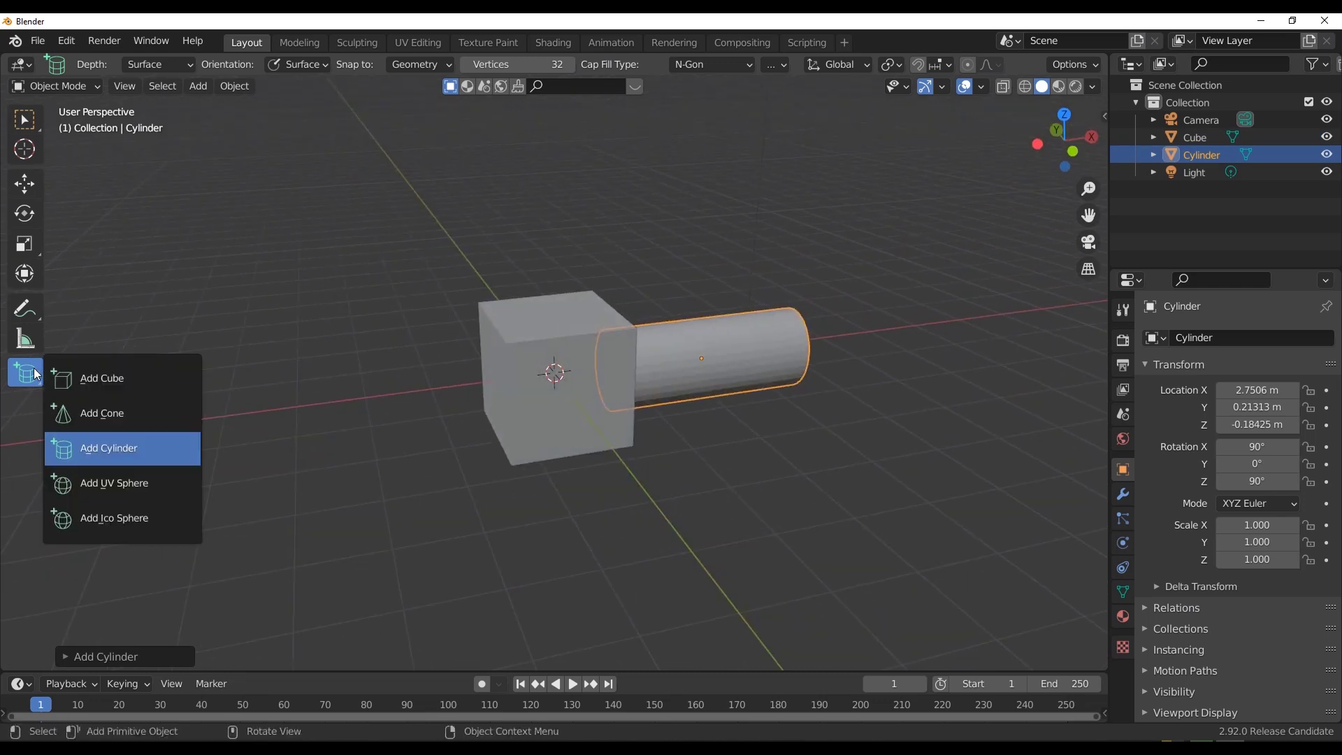
{"action": "left_click", "coordinate": [105, 380]}
{"action": "scroll", "coordinate": [494, 413], "scroll_direction": "up", "scroll_amount": 3}
{"action": "middle_click_drag", "start_coordinate": [576, 442], "coordinate": [493, 409]}
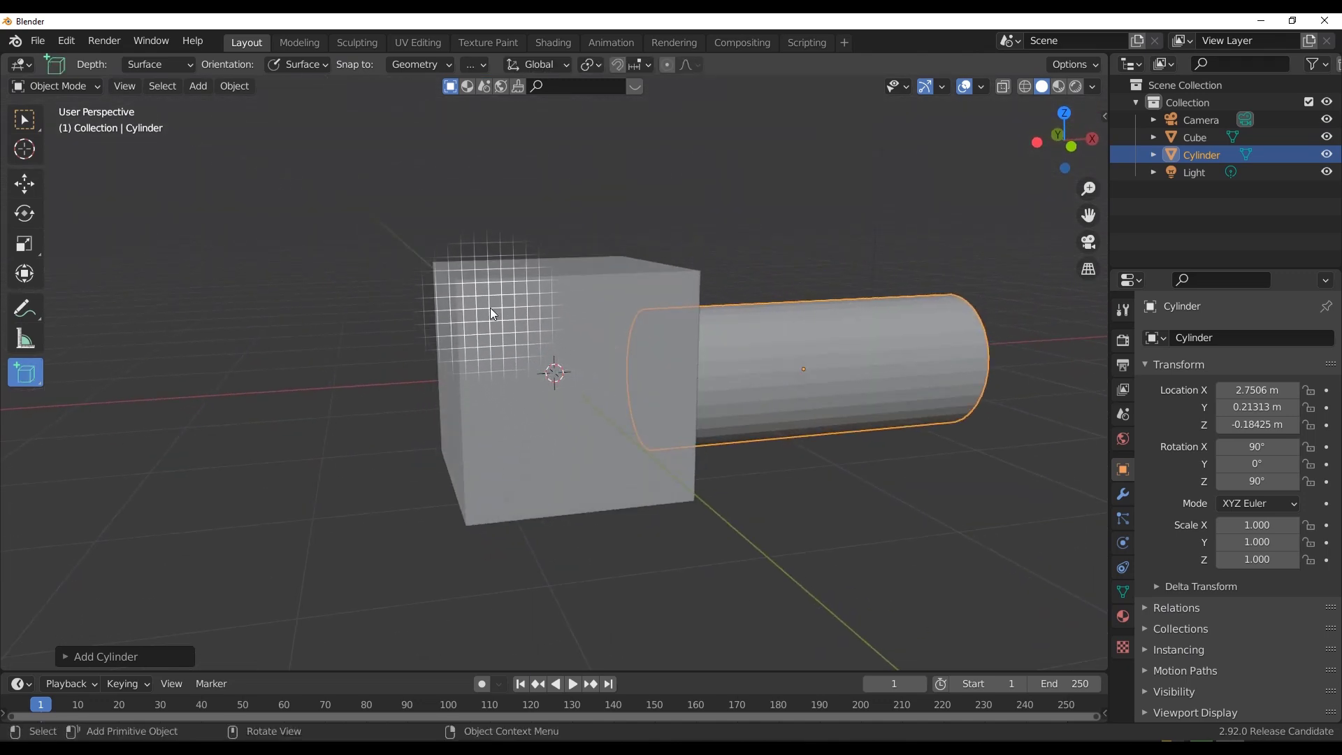
{"action": "left_click_drag", "start_coordinate": [490, 307], "coordinate": [677, 494]}
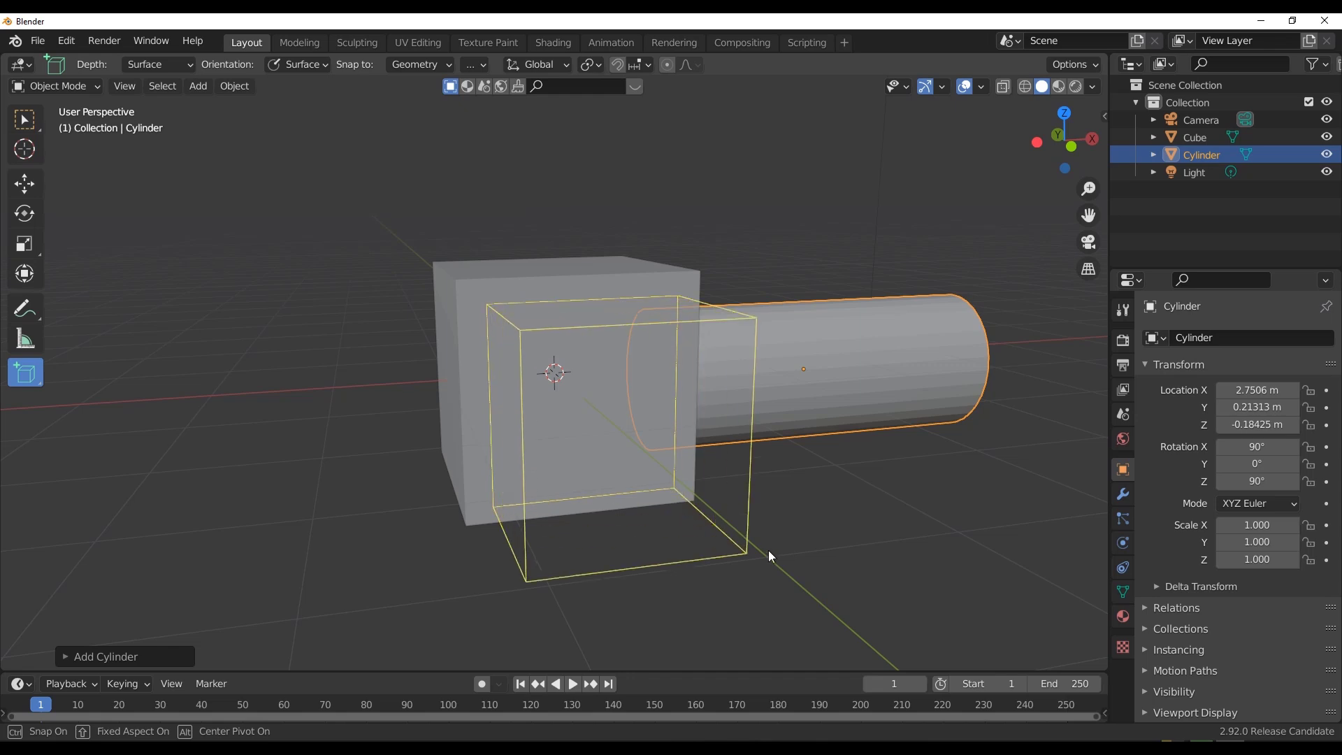
{"action": "left_click", "coordinate": [804, 593]}
Delete both cubes, the cylinder and the light together from the scene.
{"action": "middle_click_drag", "start_coordinate": [489, 515], "coordinate": [279, 548]}
{"action": "scroll", "coordinate": [560, 411], "scroll_direction": "down", "scroll_amount": 3}
{"action": "mouse_move", "coordinate": [564, 412]}
{"action": "middle_mouse_down"}
{"action": "mouse_move", "coordinate": [420, 426]}
{"action": "mouse_move", "coordinate": [329, 468]}
{"action": "mouse_move", "coordinate": [392, 468]}
{"action": "mouse_move", "coordinate": [480, 380]}
{"action": "mouse_move", "coordinate": [551, 410]}
{"action": "middle_mouse_up"}
{"action": "scroll", "coordinate": [376, 451], "scroll_direction": "up", "scroll_amount": 3}
{"action": "scroll", "coordinate": [383, 468], "scroll_direction": "down", "scroll_amount": 3}
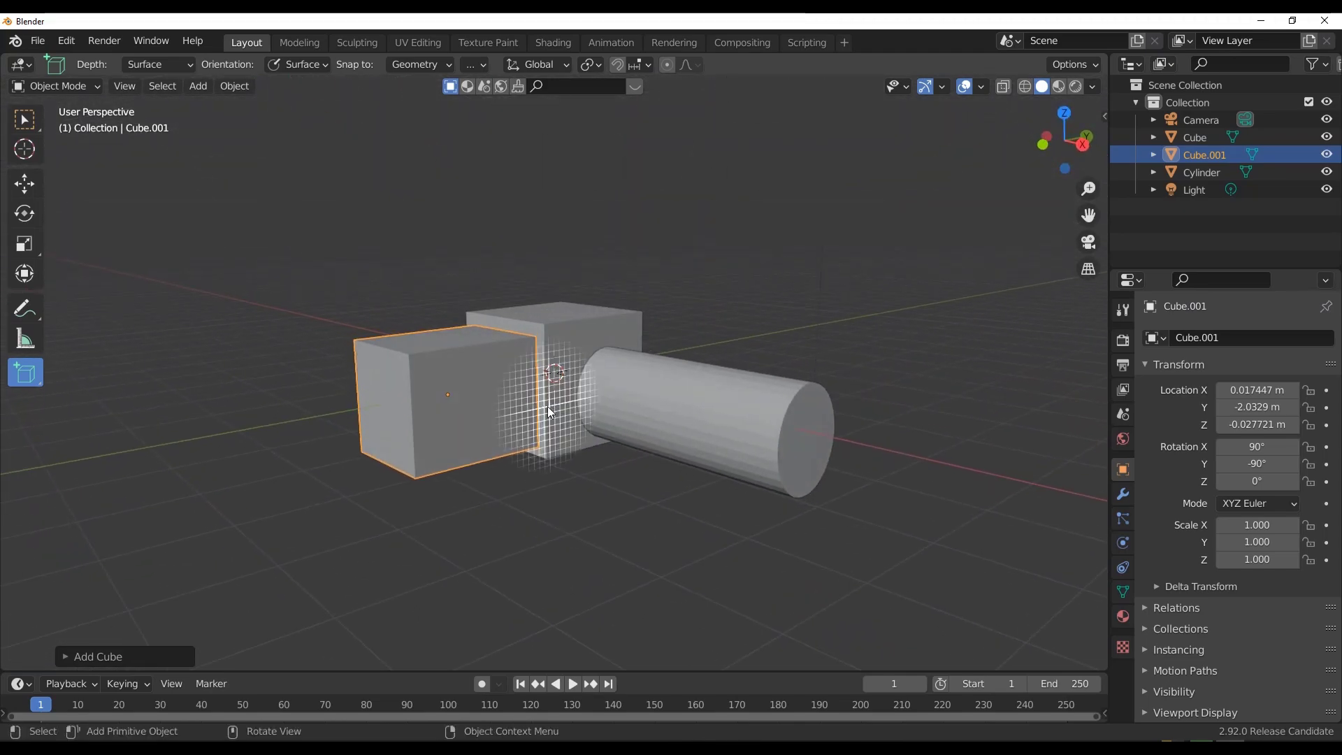
{"action": "left_click", "coordinate": [25, 186]}
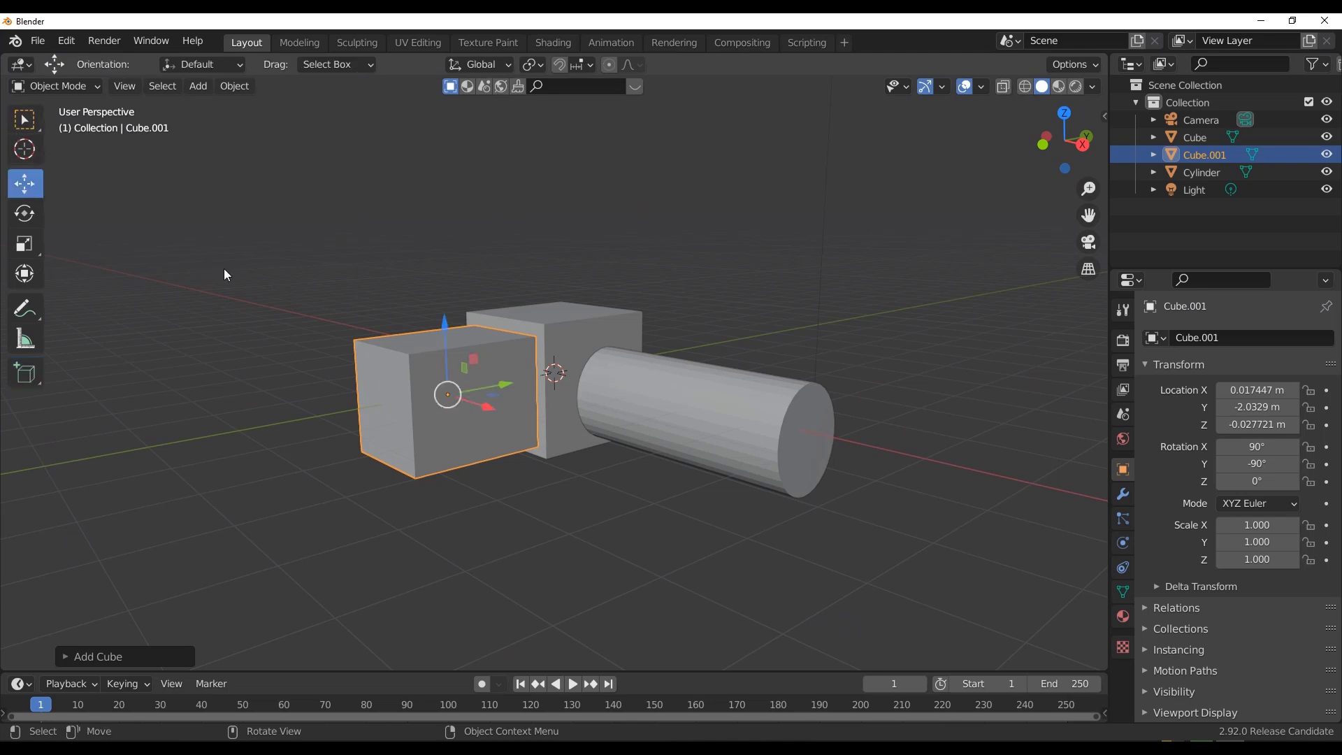
{"action": "left_click_drag", "start_coordinate": [357, 264], "coordinate": [940, 564]}
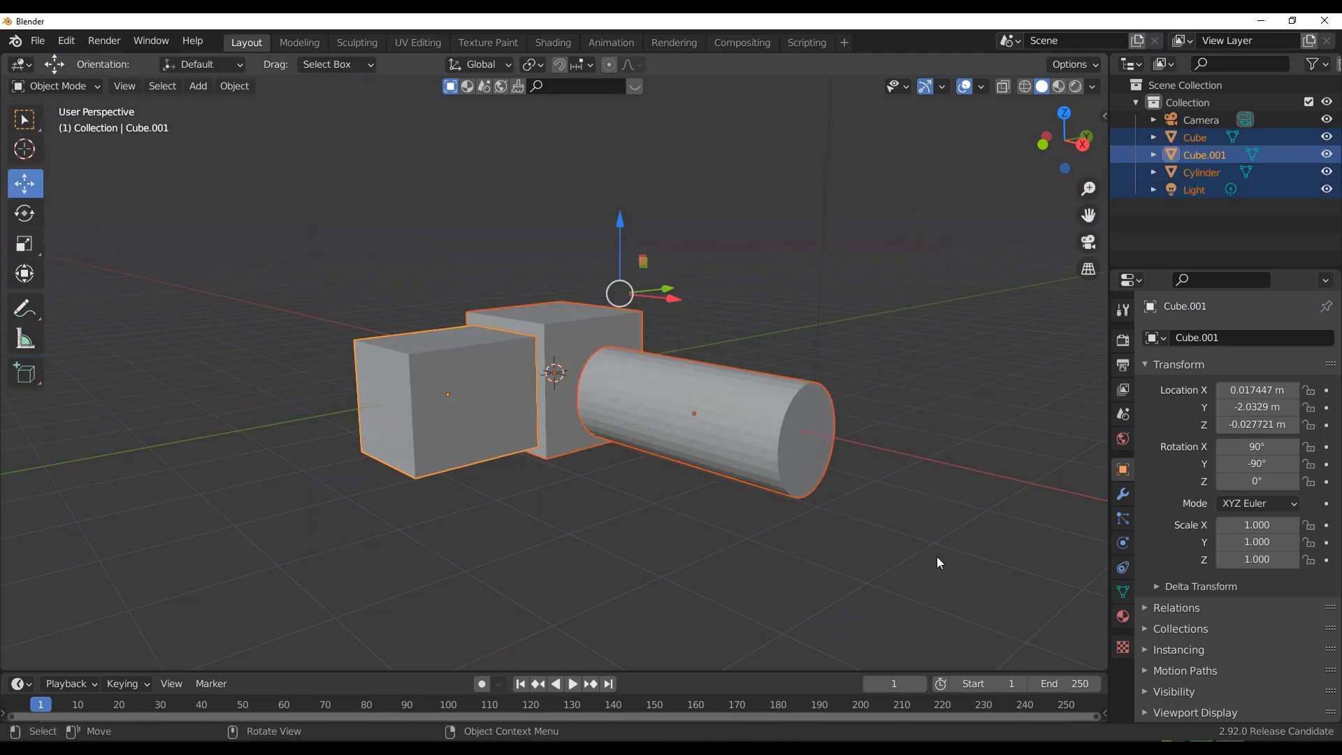
{"action": "key", "text": "Delete"}
Add a grid mesh scaled up uniformly to about 4.96, and enlarge the timeline area.
{"action": "key", "text": "s"}
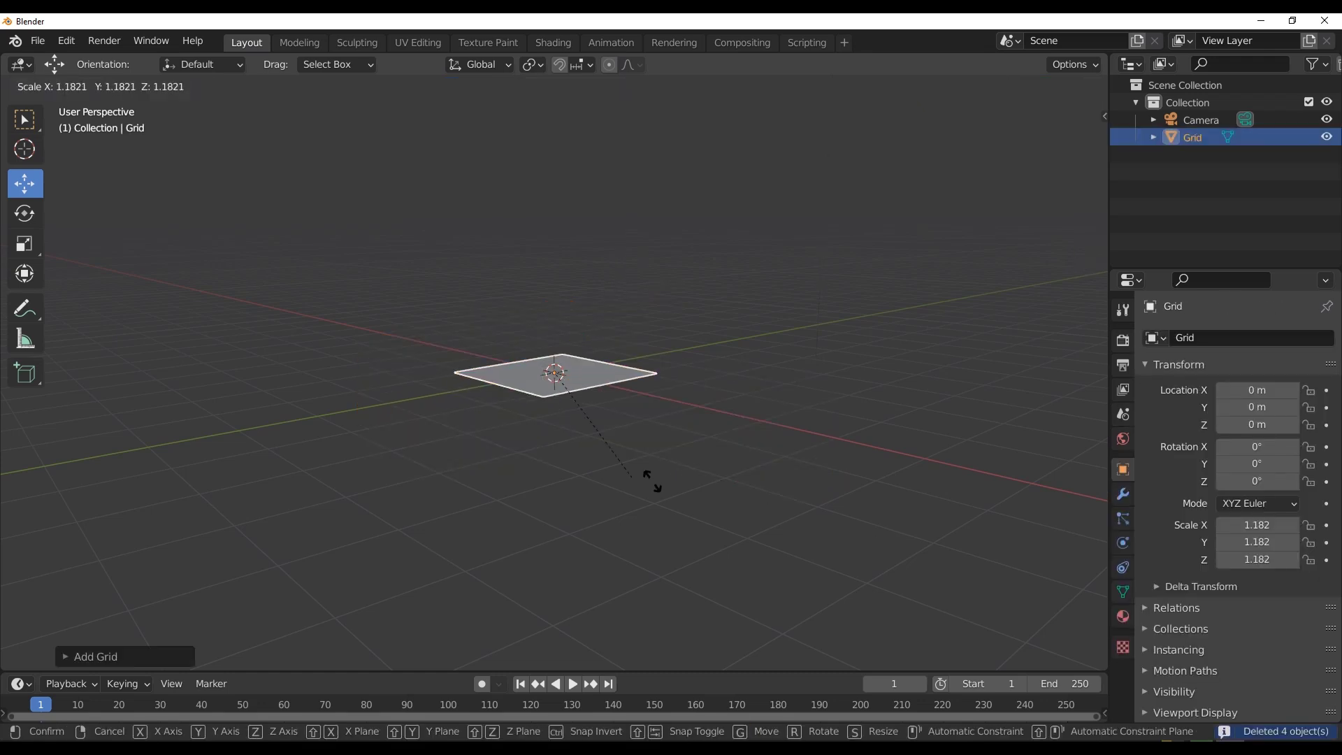
{"action": "left_click", "coordinate": [1064, 578]}
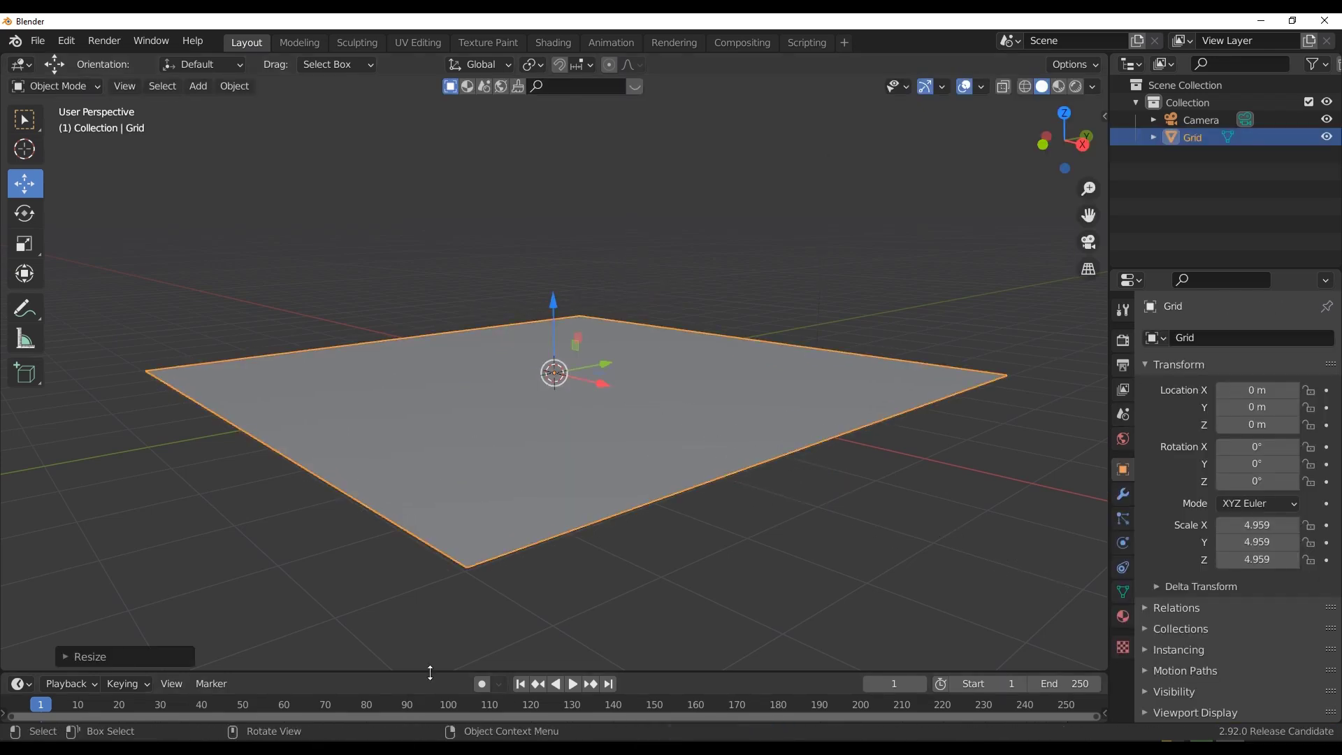
{"action": "left_click_drag", "start_coordinate": [428, 673], "coordinate": [429, 346]}
Add a cube, scale it down uniformly to about 0.196, and raise it along Z above the grid.
{"action": "key", "text": "shift+a"}
{"action": "mouse_move", "coordinate": [296, 149]}
{"action": "left_click", "coordinate": [370, 163]}
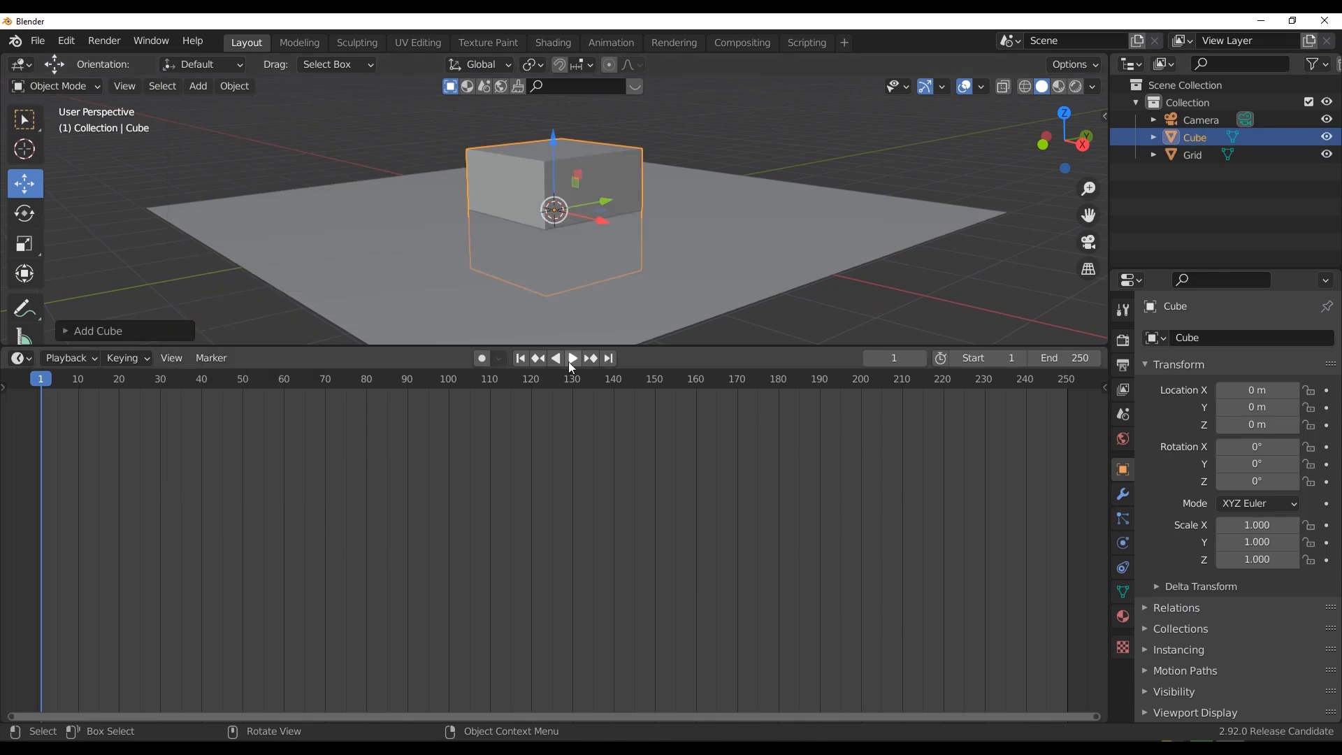
{"action": "key", "text": "s"}
{"action": "left_click", "coordinate": [585, 239]}
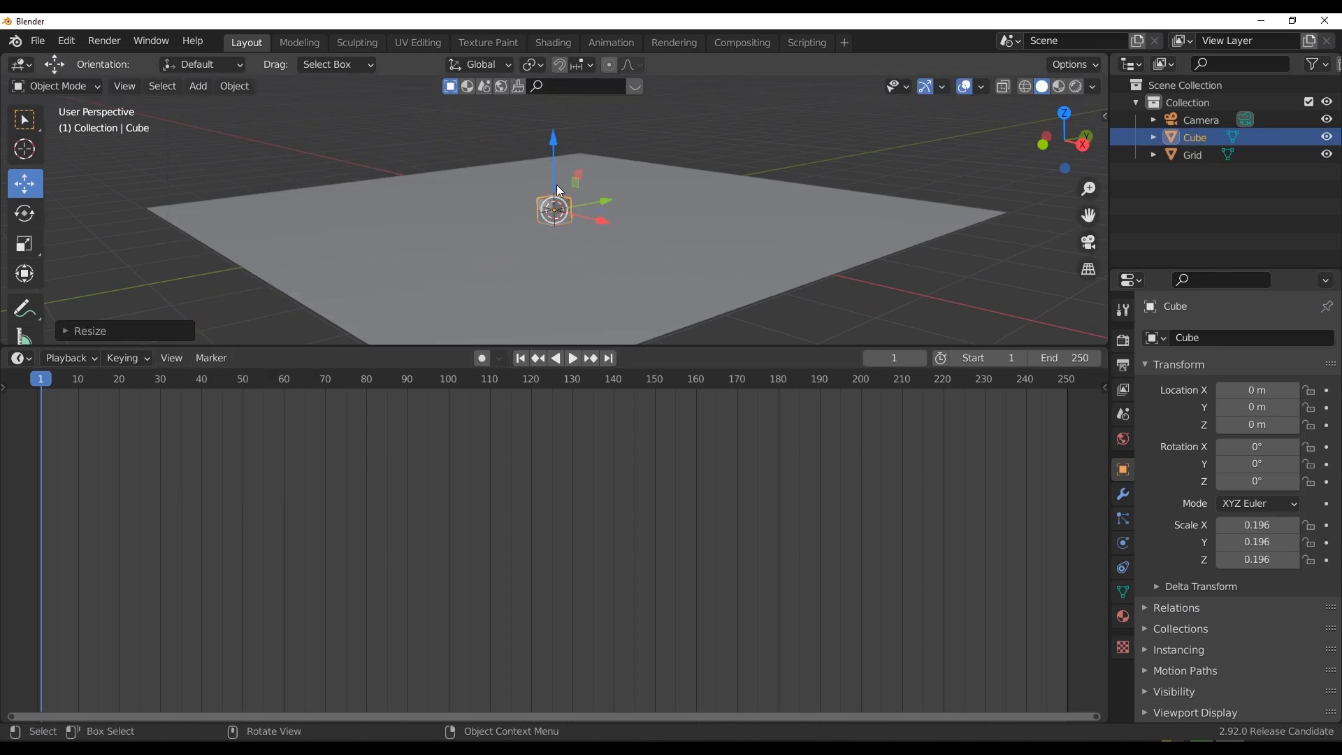
{"action": "left_click_drag", "start_coordinate": [554, 187], "coordinate": [545, 167]}
Change the timeline area into a Geometry Node Editor and create a new node tree for the grid.
{"action": "left_click", "coordinate": [411, 249]}
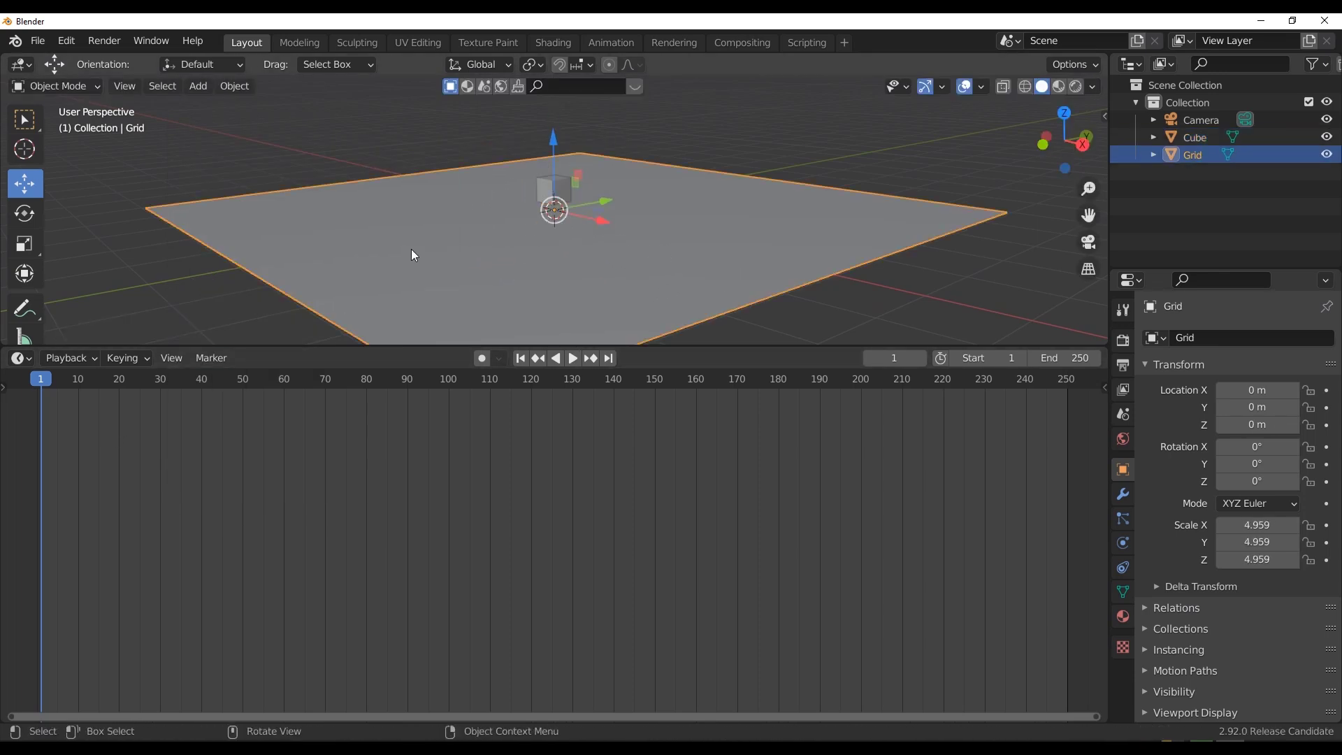
{"action": "left_click", "coordinate": [22, 362]}
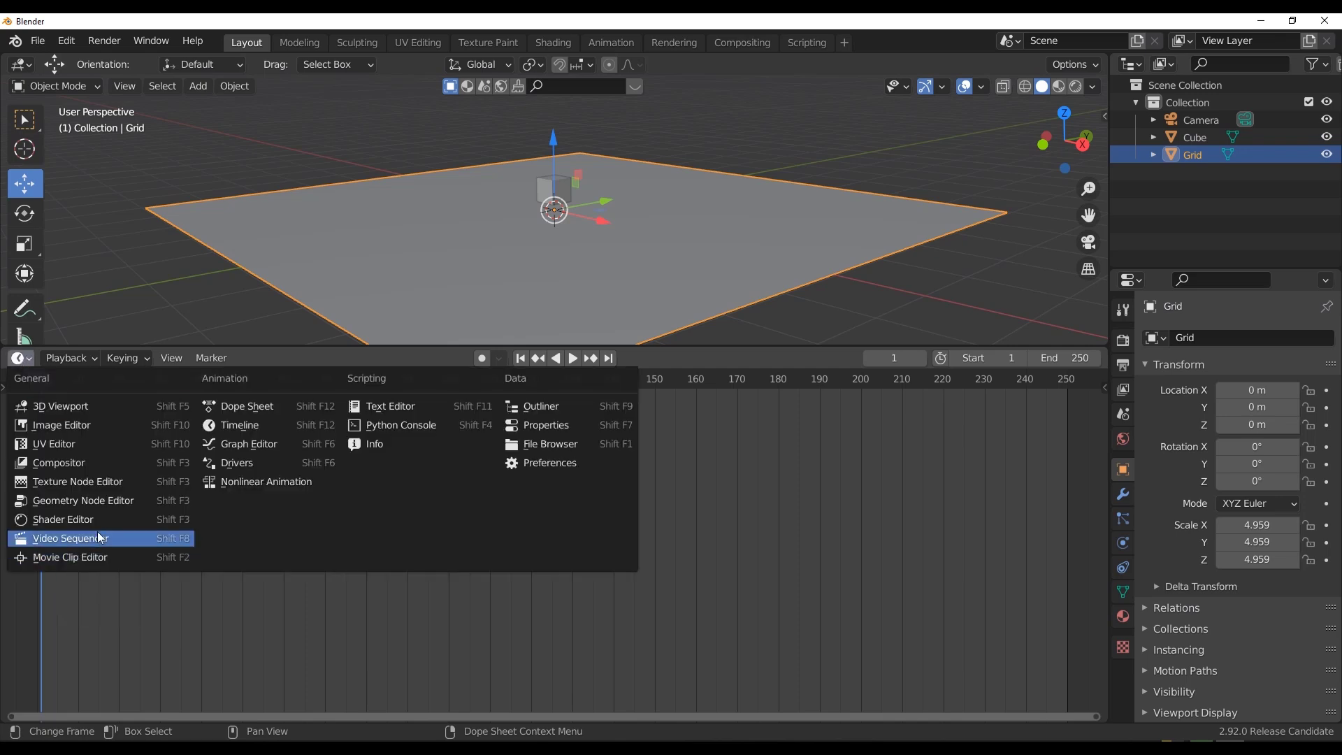
{"action": "left_click", "coordinate": [121, 504]}
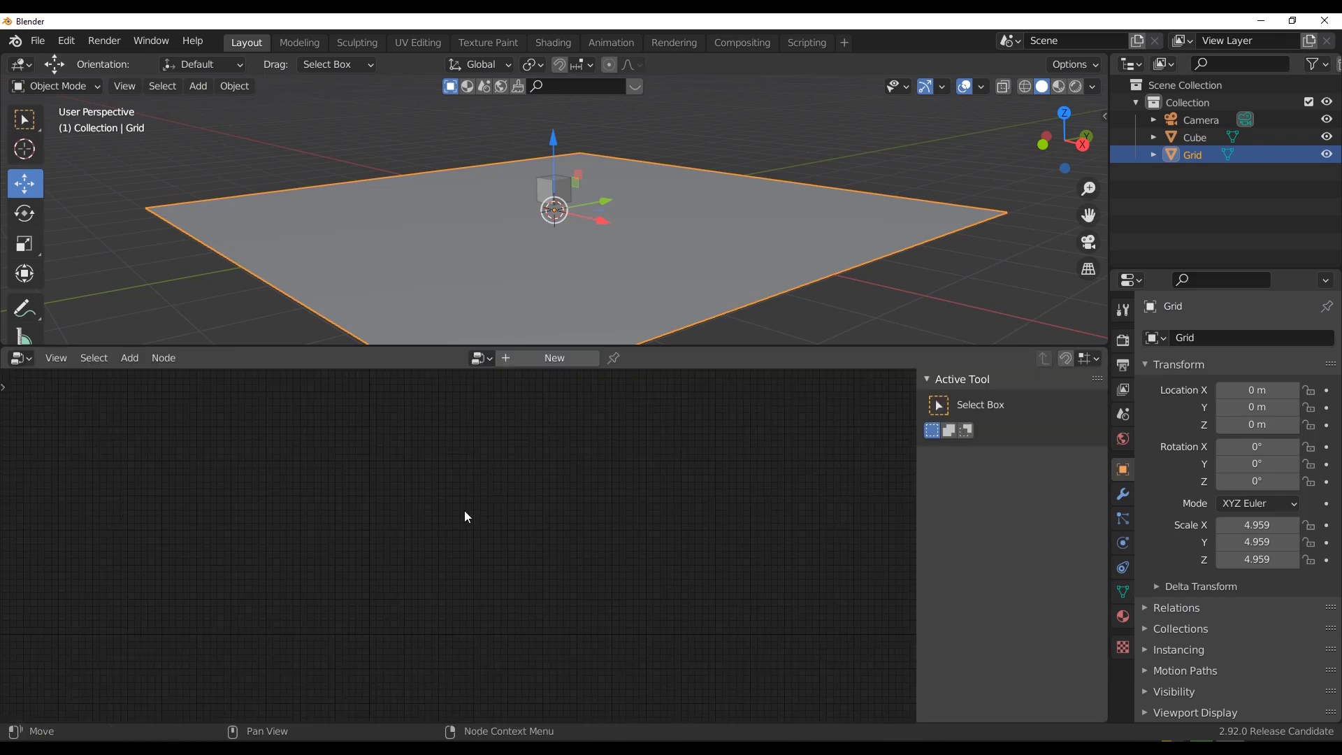
{"action": "left_click", "coordinate": [543, 358]}
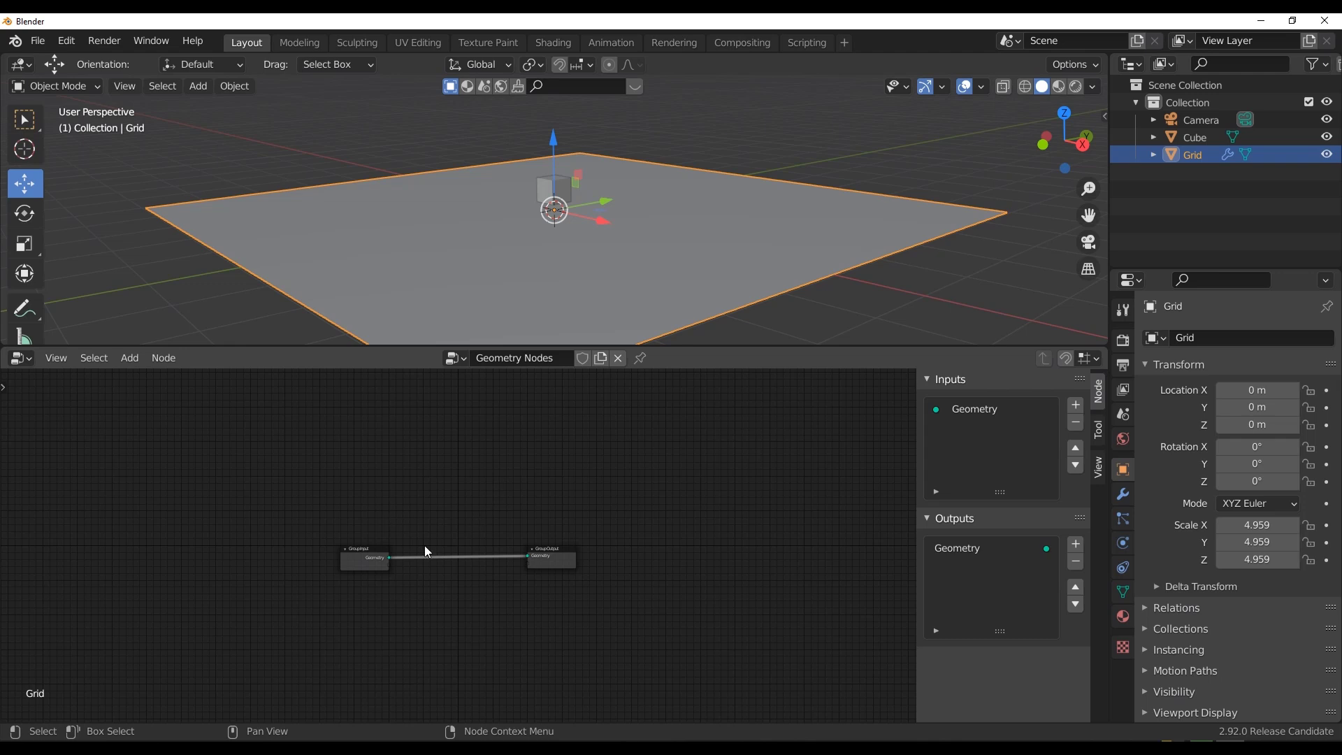
Insert a Point Distribute node between Group Input and Group Output, and space the two outer nodes farther apart.
{"action": "scroll", "coordinate": [421, 527], "scroll_direction": "up", "scroll_amount": 6}
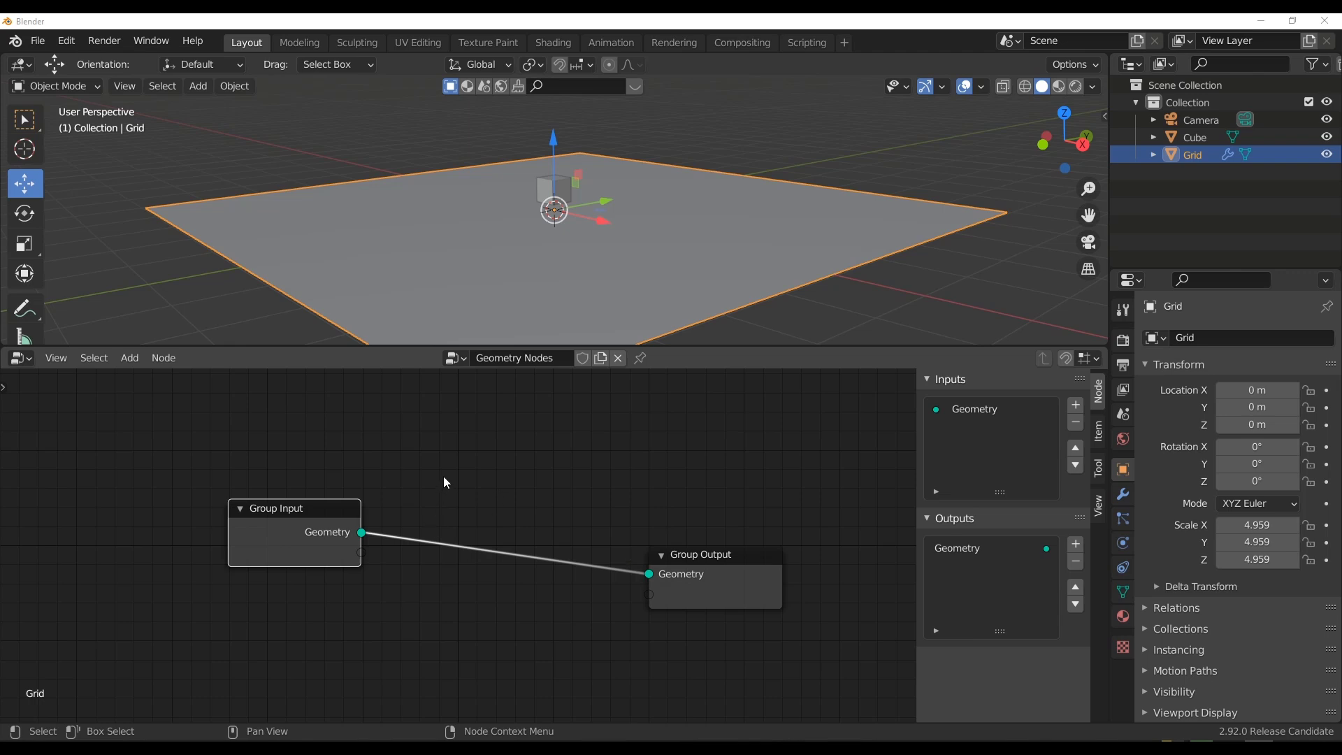
{"action": "key", "text": "shift+a"}
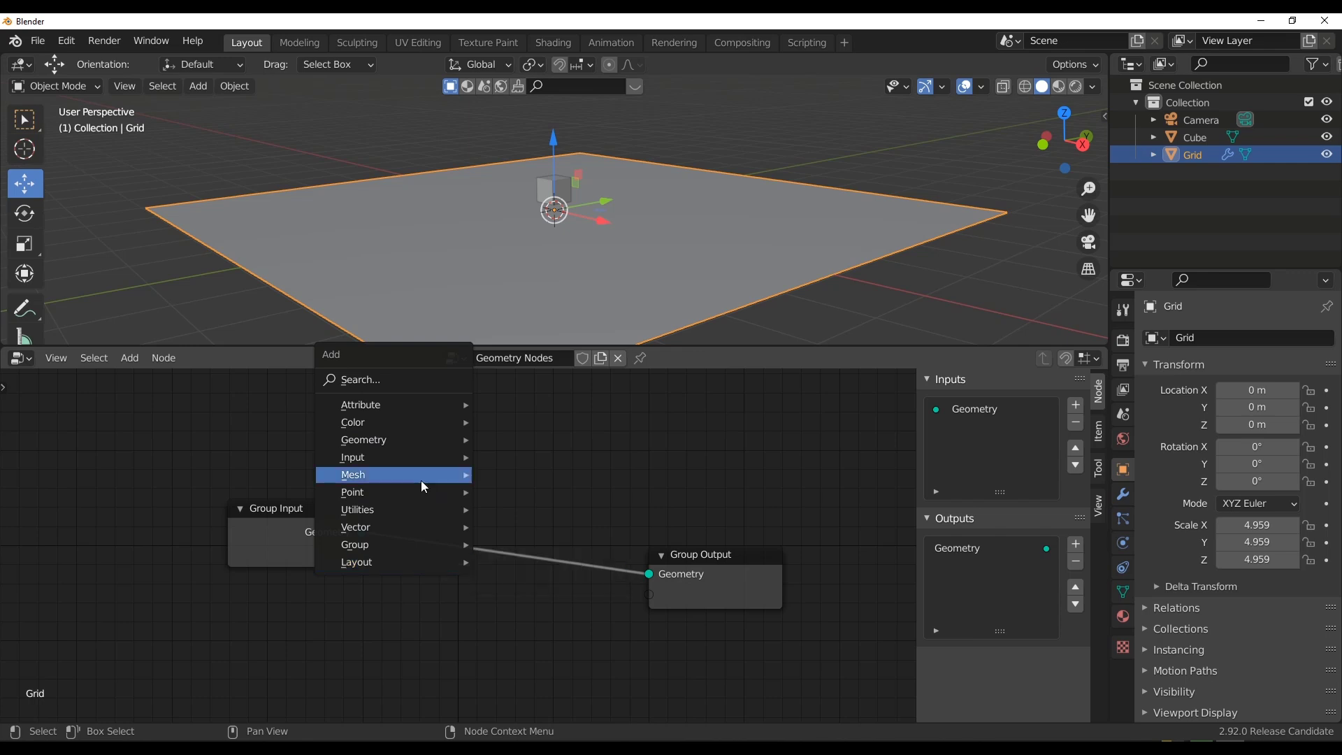
{"action": "mouse_move", "coordinate": [424, 463]}
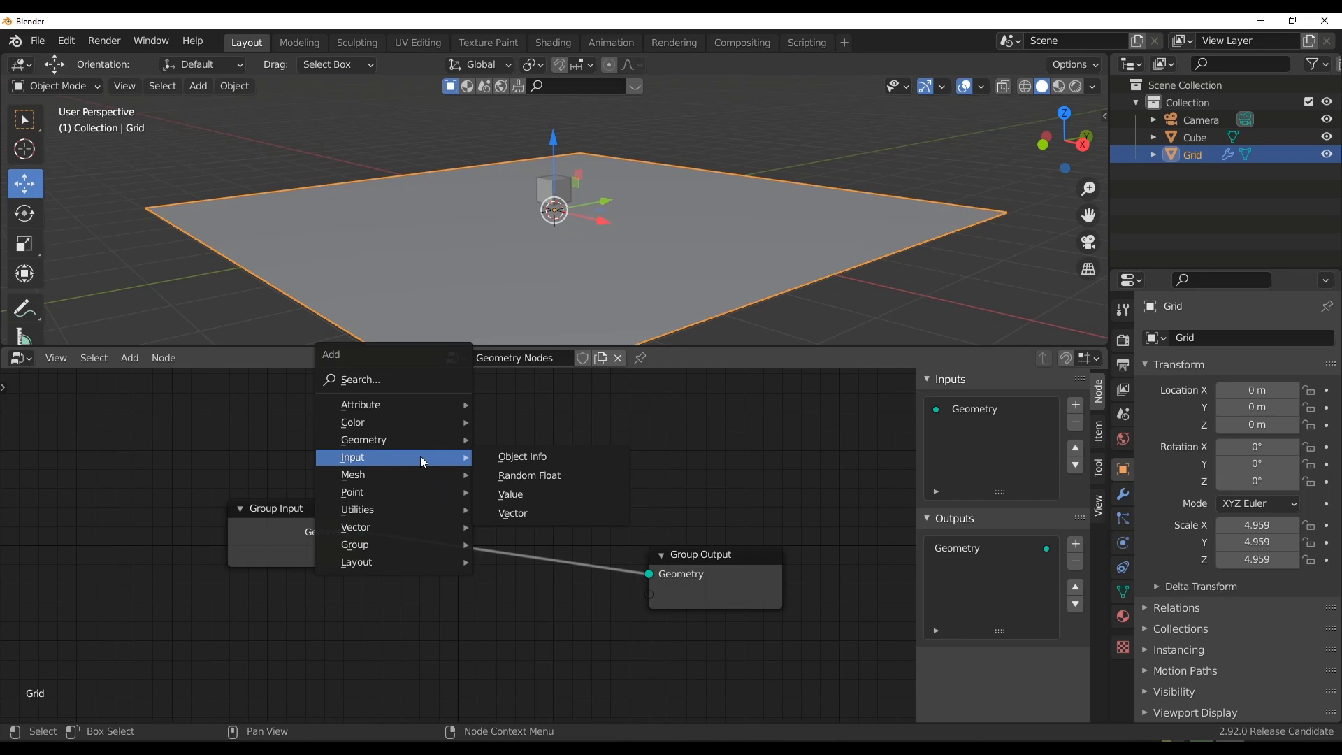
{"action": "mouse_move", "coordinate": [425, 435]}
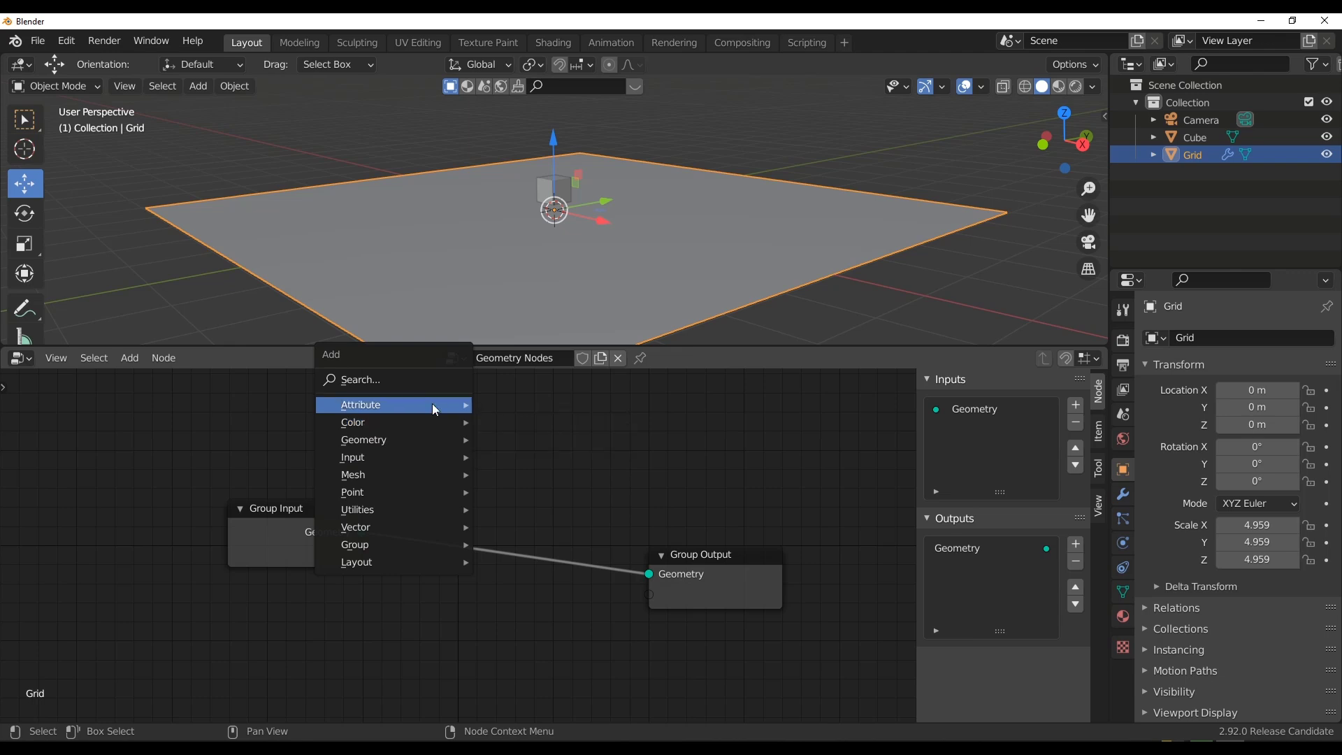
{"action": "mouse_move", "coordinate": [433, 407]}
{"action": "mouse_move", "coordinate": [422, 567]}
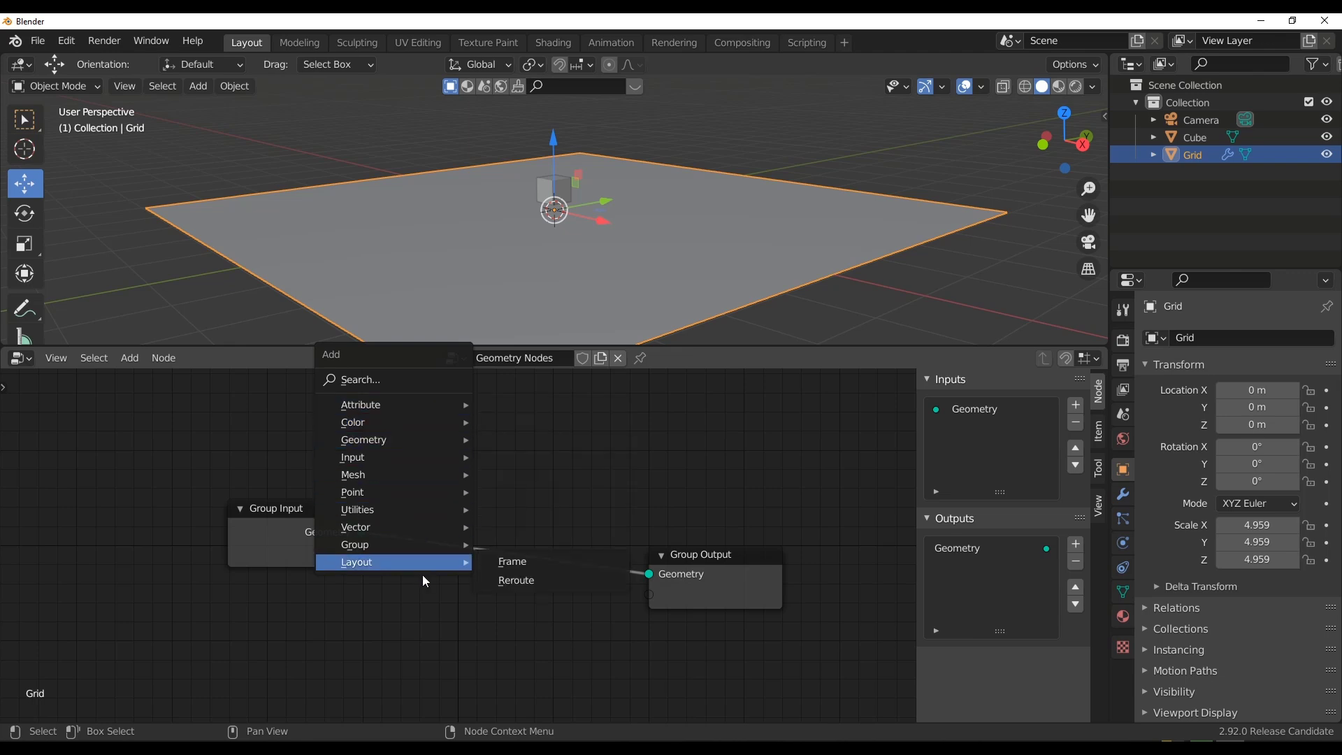
{"action": "type", "text": "point"}
{"action": "key", "text": "Return"}
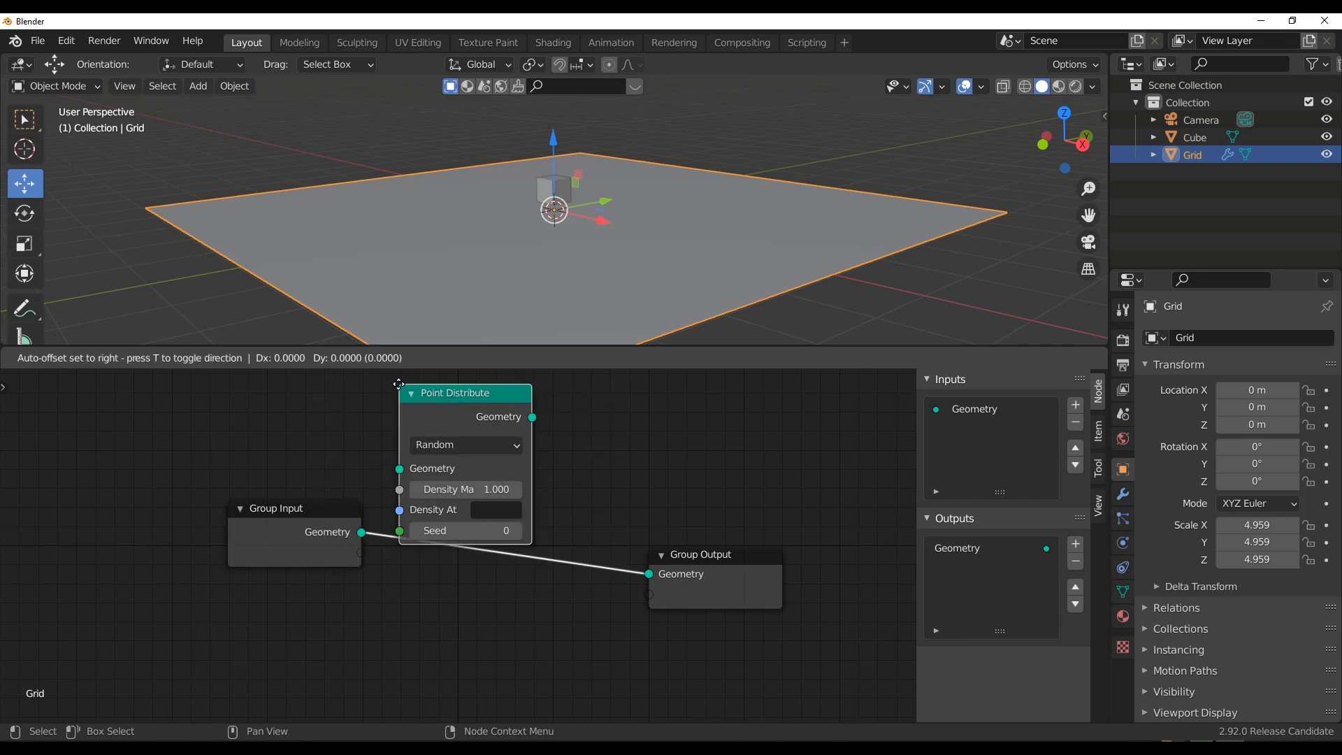
{"action": "left_click", "coordinate": [440, 481]}
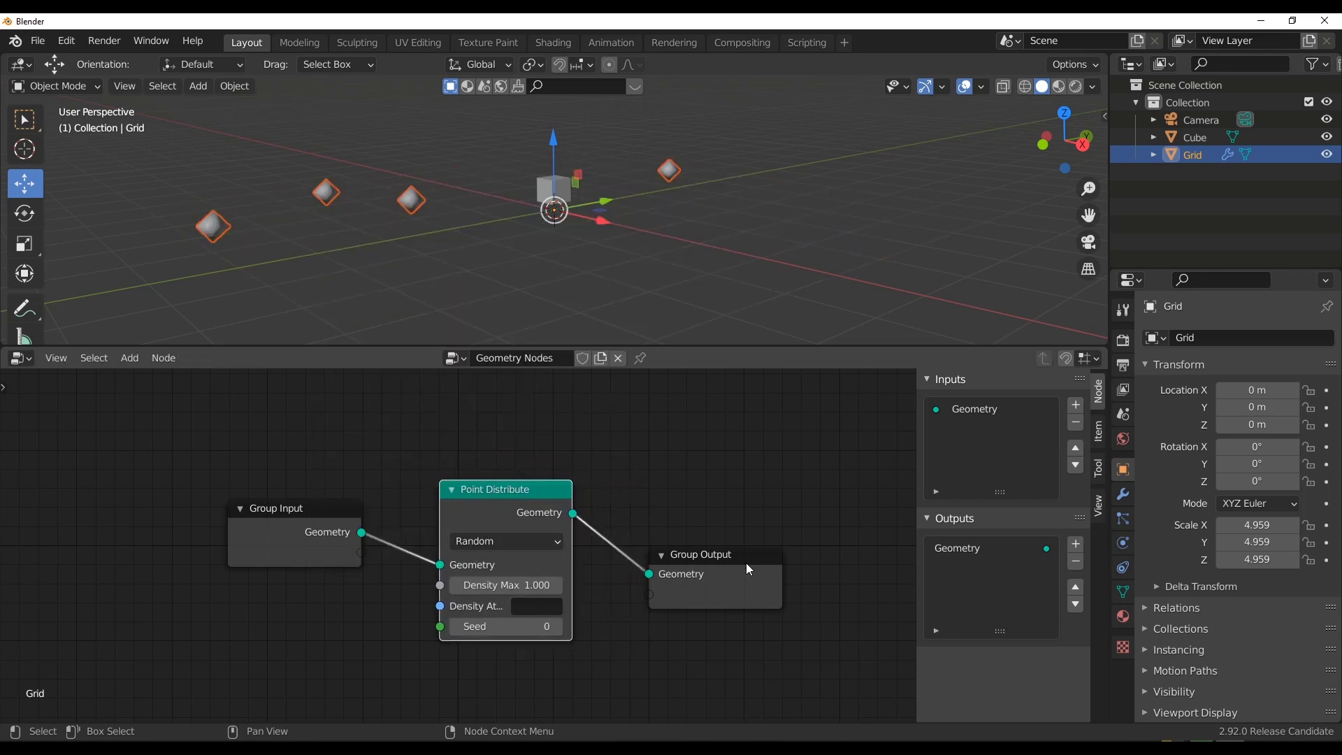
{"action": "left_click_drag", "start_coordinate": [293, 538], "coordinate": [99, 516]}
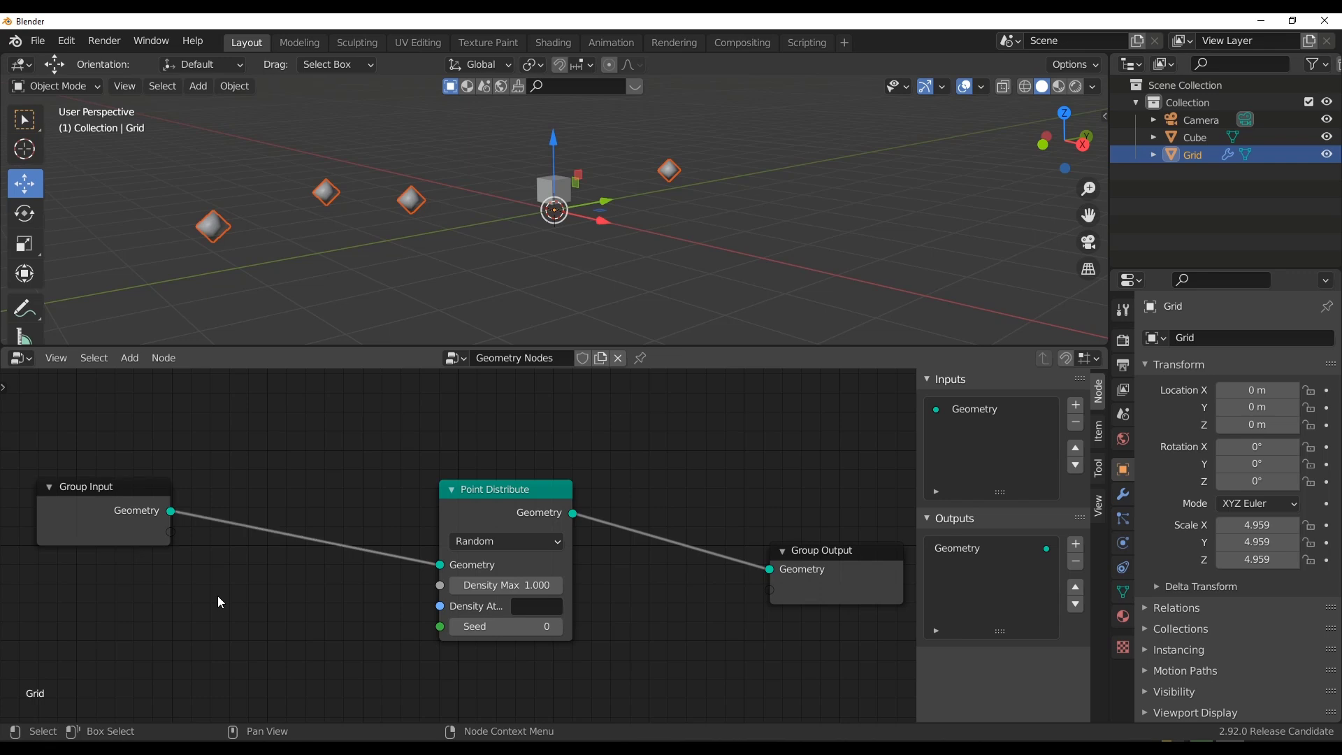
Insert a Point Instance node between Point Distribute and Group Output, and set its instanced object to Cube.
{"action": "key", "text": "shift+a"}
{"action": "left_click", "coordinate": [201, 538]}
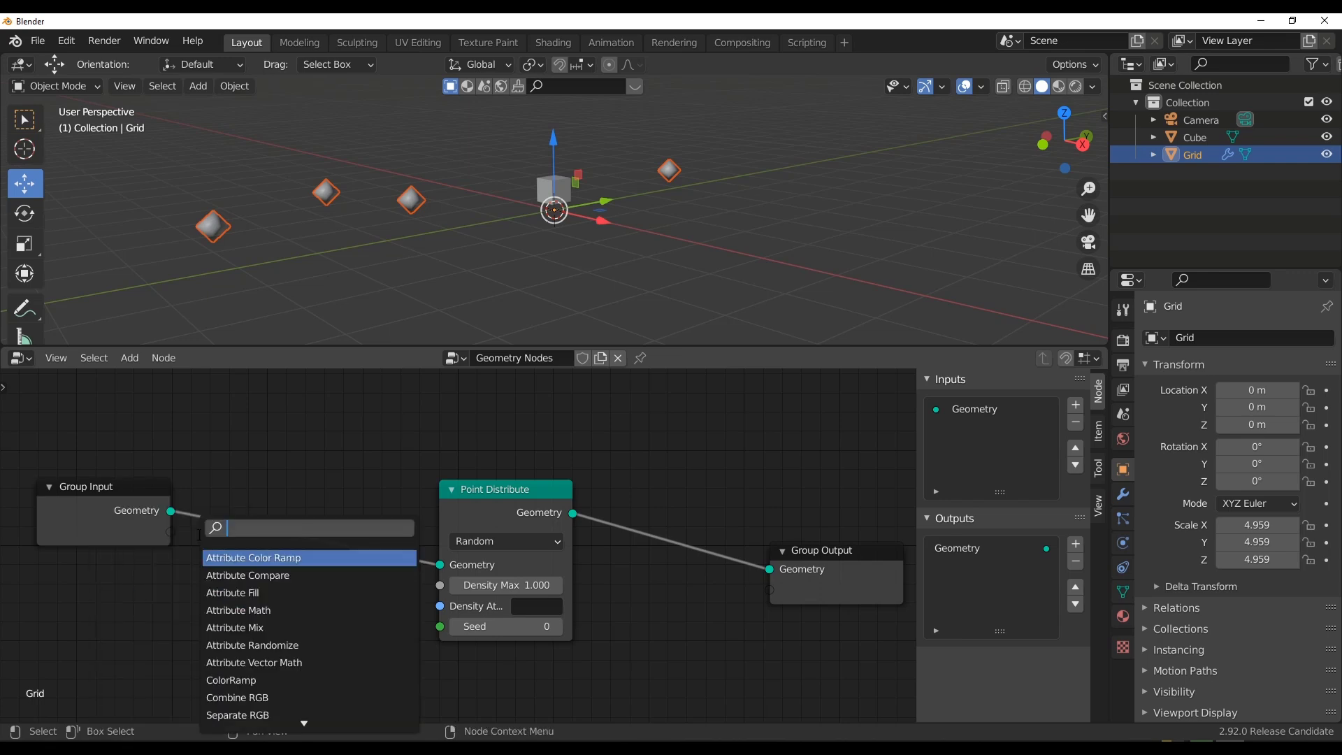
{"action": "type", "text": "poin"}
{"action": "key", "text": "Down"}
{"action": "key", "text": "Return"}
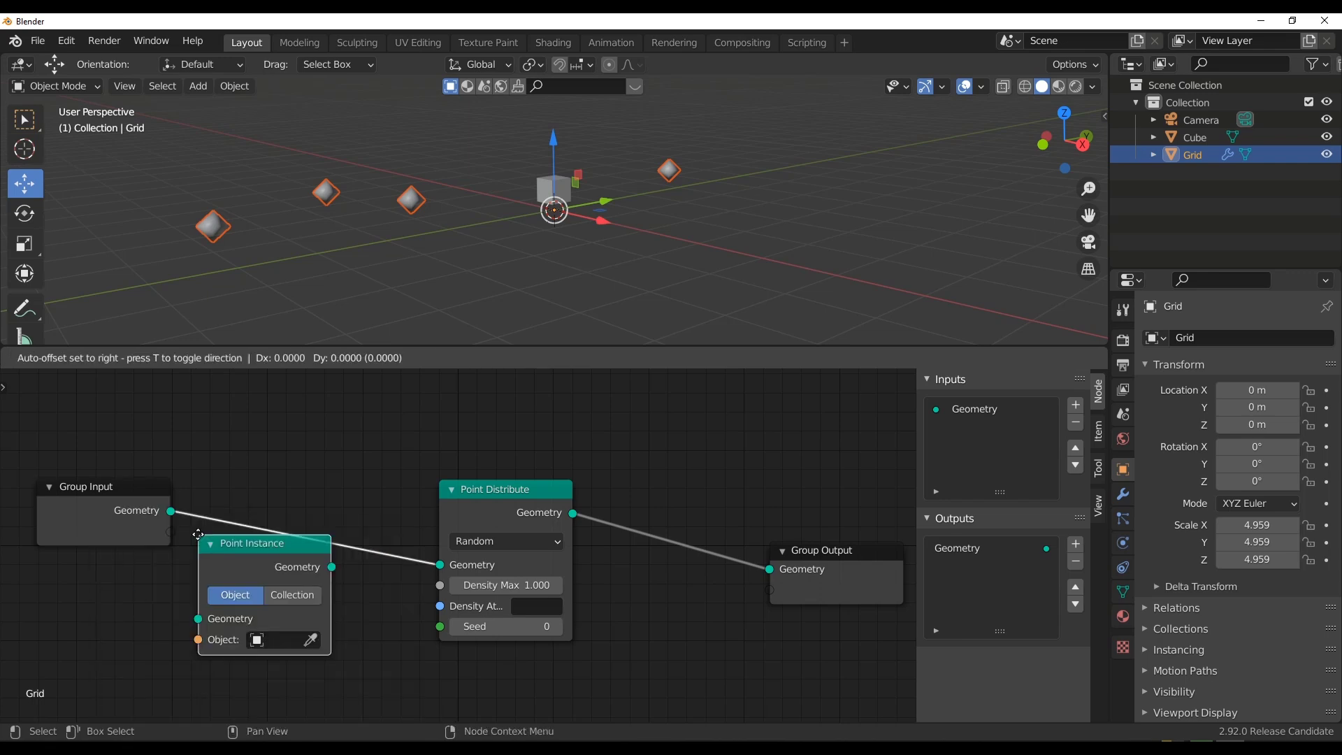
{"action": "left_click", "coordinate": [649, 487]}
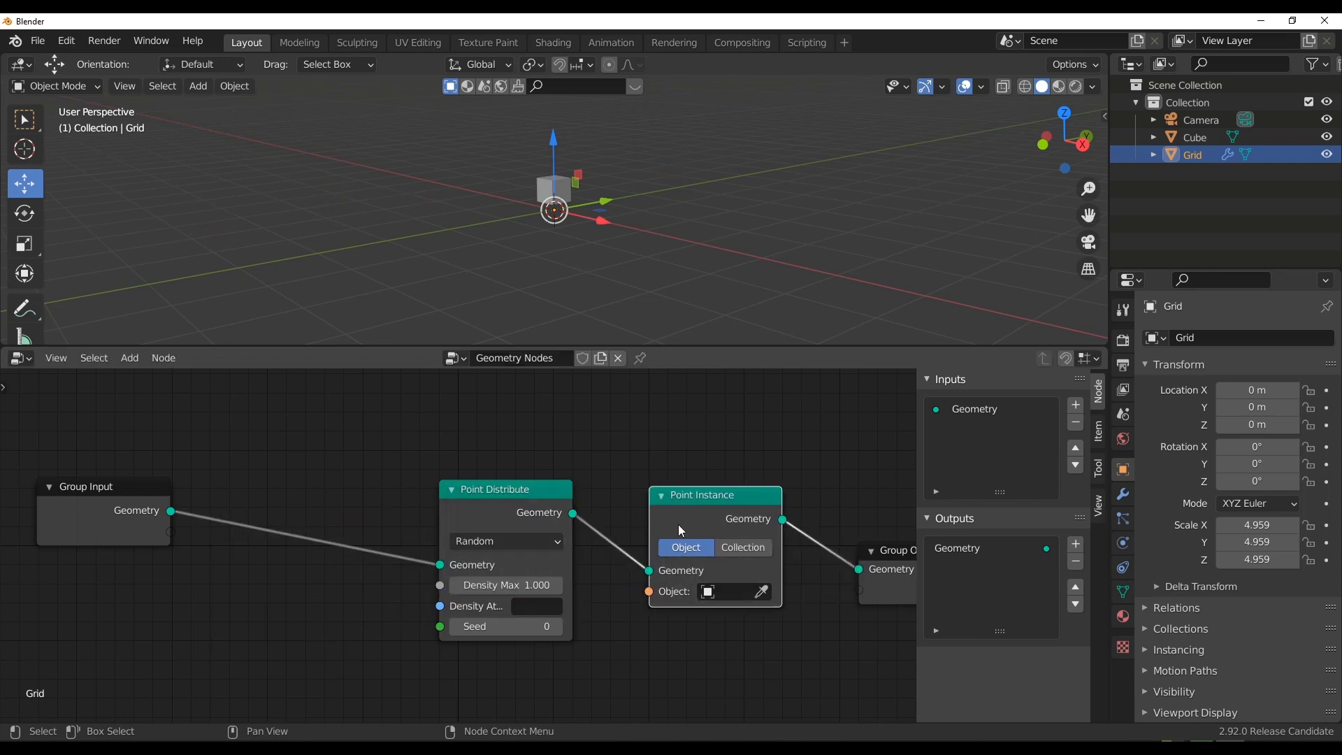
{"action": "left_click", "coordinate": [715, 592]}
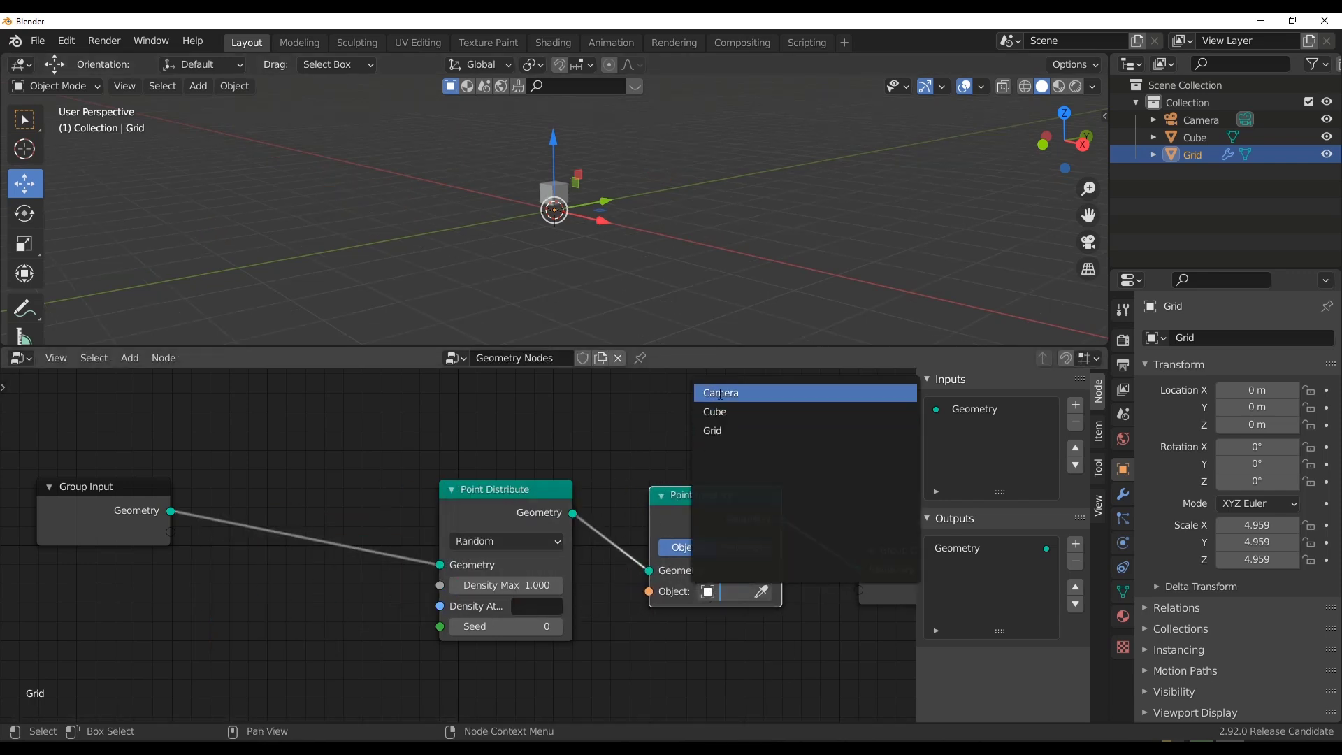
{"action": "left_click", "coordinate": [753, 415]}
{"action": "scroll", "coordinate": [783, 572], "scroll_direction": "down", "scroll_amount": 3}
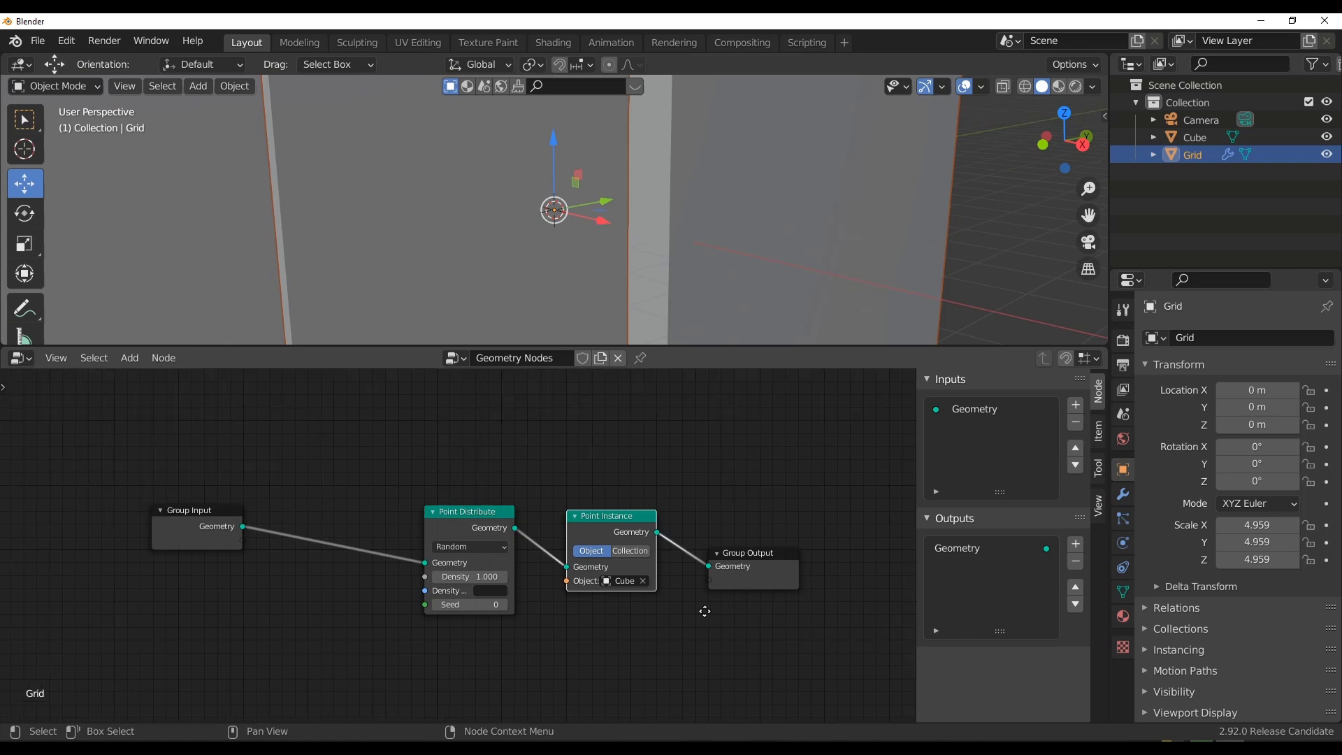
{"action": "scroll", "coordinate": [516, 220], "scroll_direction": "down", "scroll_amount": 4}
{"action": "scroll", "coordinate": [456, 547], "scroll_direction": "up", "scroll_amount": 2}
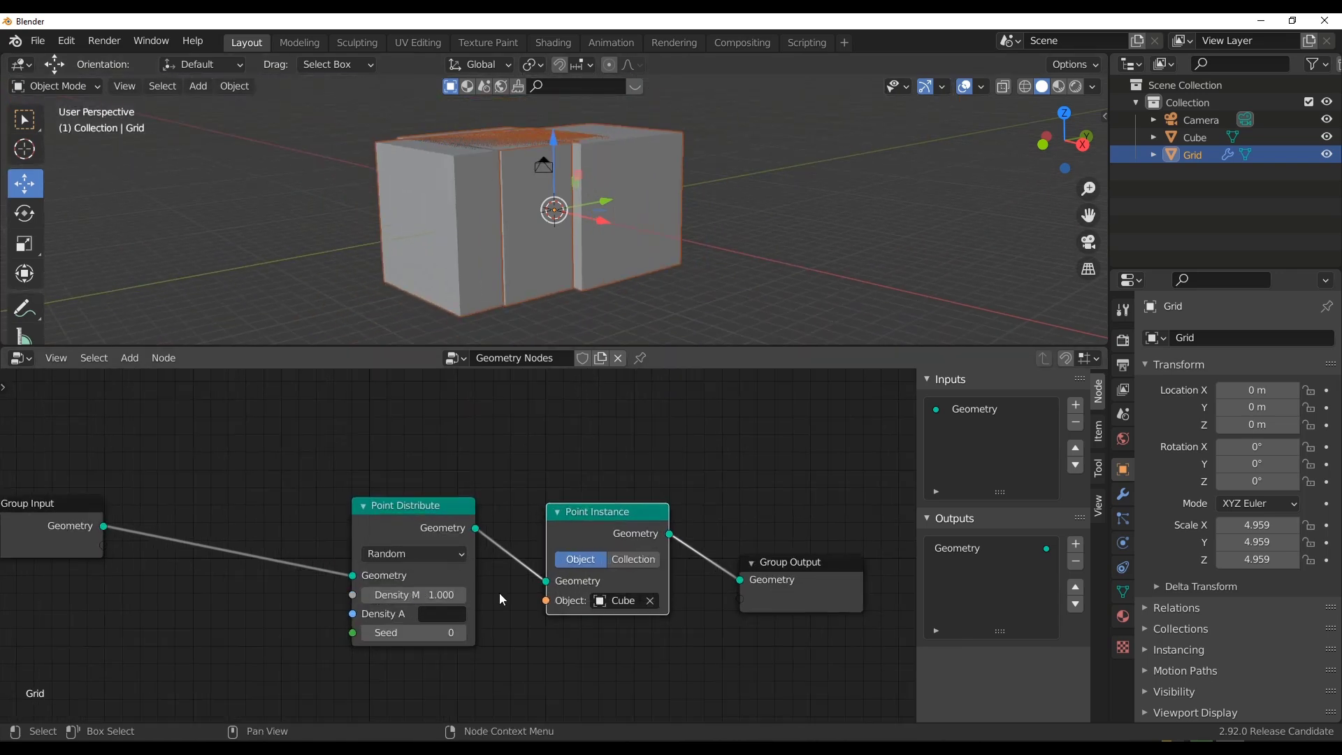
Set Point Distribute's Density Max to 0.600 and move the Group Output node farther from Point Instance.
{"action": "mouse_move", "coordinate": [439, 595]}
{"action": "left_mouse_down"}
{"action": "mouse_move", "coordinate": [392, 595]}
{"action": "mouse_move", "coordinate": [423, 595]}
{"action": "left_mouse_up"}
{"action": "middle_click_drag", "start_coordinate": [665, 659], "coordinate": [643, 576]}
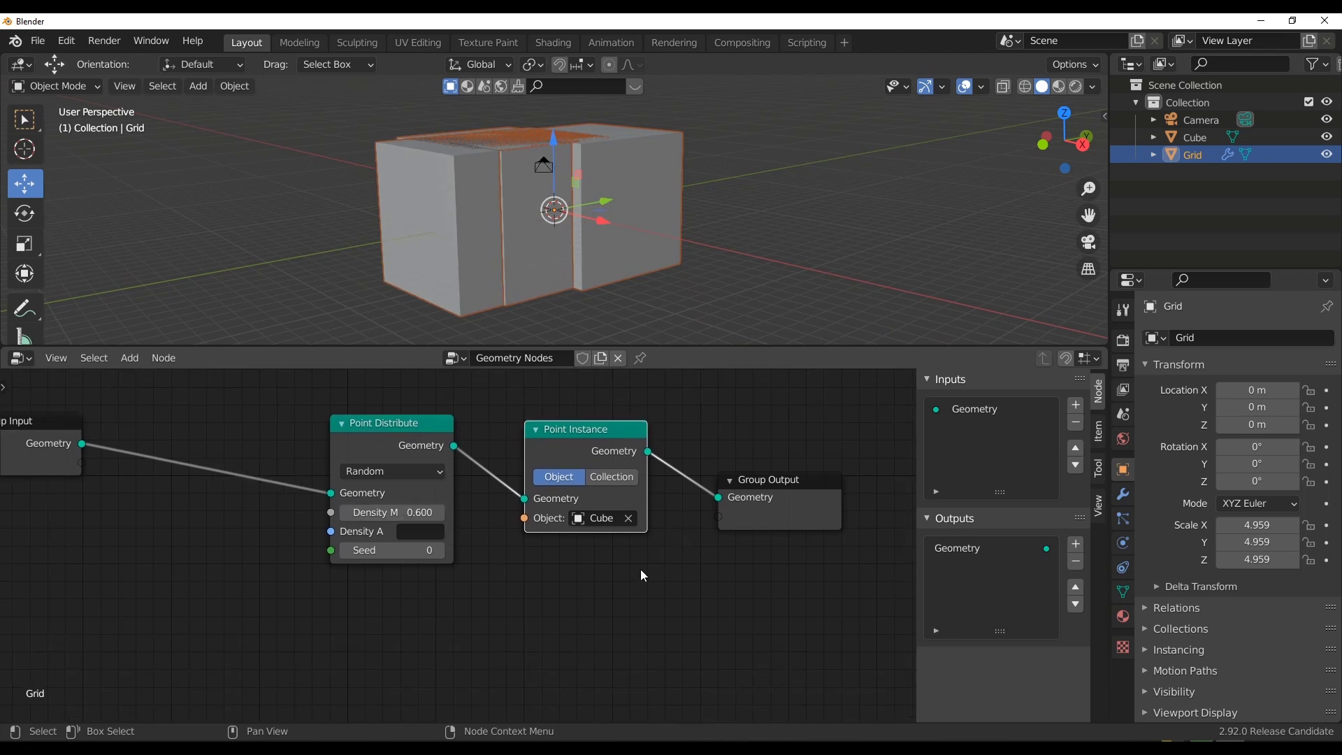
{"action": "left_click_drag", "start_coordinate": [734, 510], "coordinate": [826, 518]}
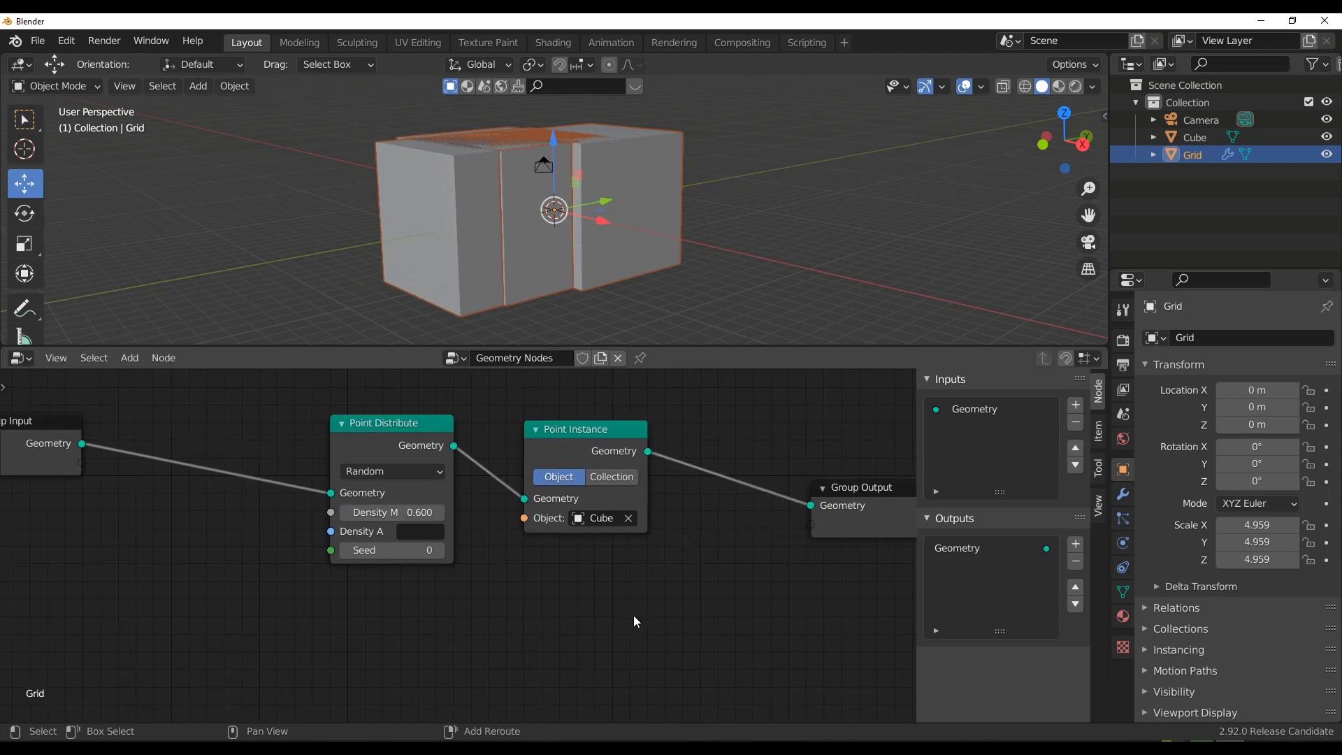
Insert a Point Scale node between Point Distribute and Point Instance.
{"action": "key", "text": "shift+a"}
{"action": "left_click", "coordinate": [556, 538]}
{"action": "type", "text": "poin"}
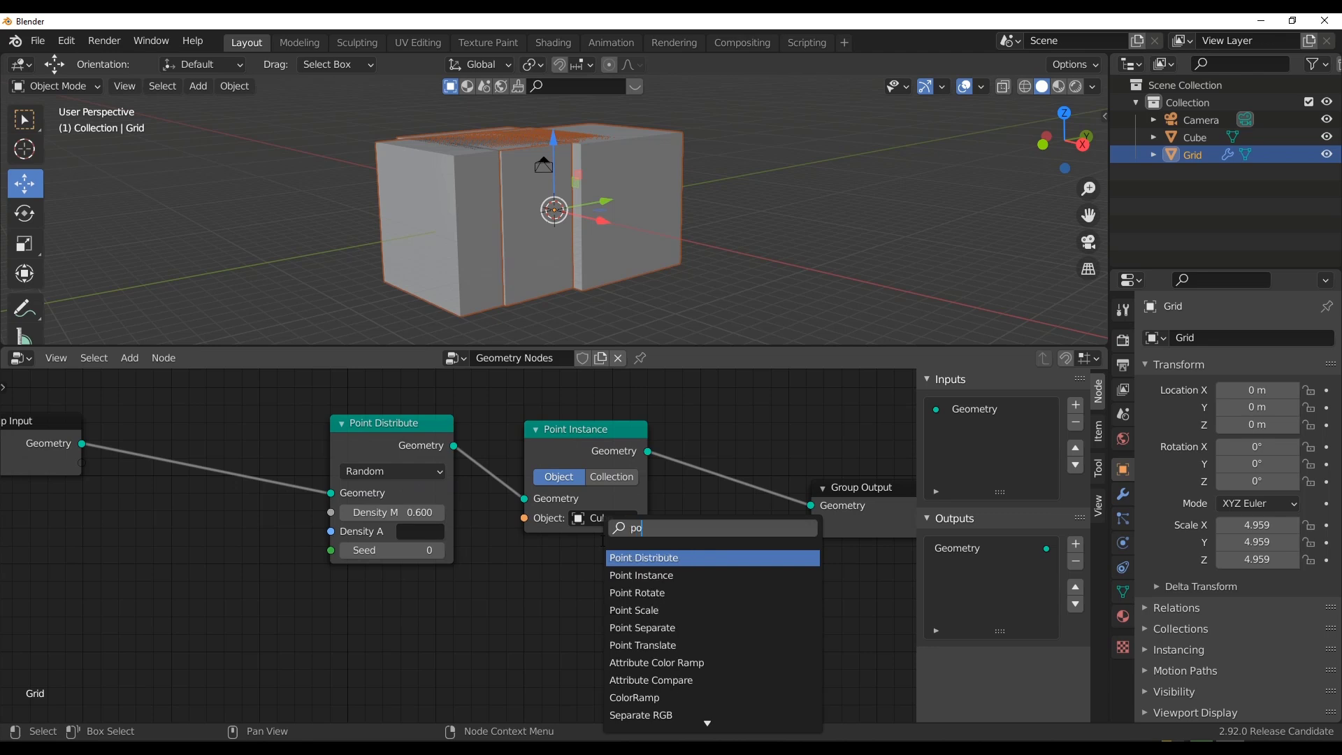
{"action": "key", "text": "Down"}
{"action": "key", "text": "Down"}
{"action": "key", "text": "Down"}
{"action": "key", "text": "Return"}
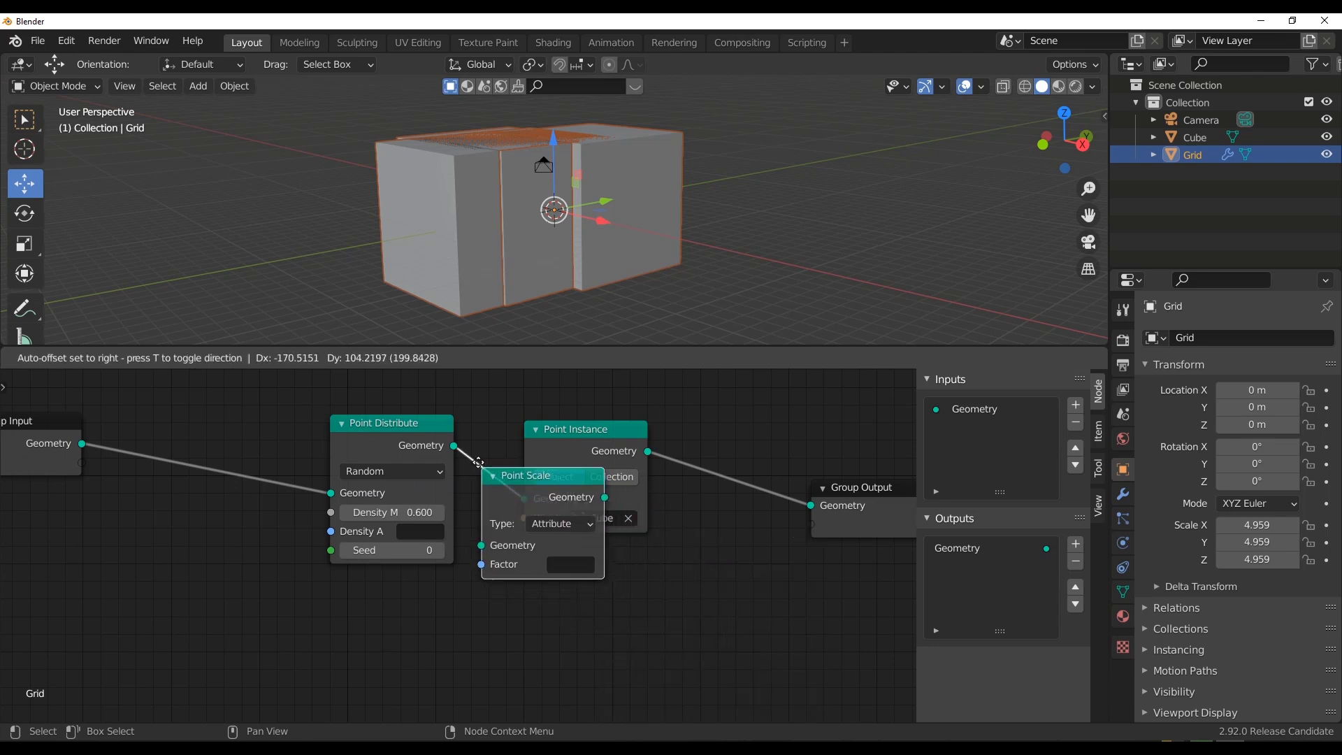
{"action": "left_click", "coordinate": [524, 454]}
{"action": "middle_click_drag", "start_coordinate": [595, 492], "coordinate": [424, 518]}
Change the Point Scale type to Vector and set its X, Y and Z factors to 0.200.
{"action": "left_click", "coordinate": [433, 536]}
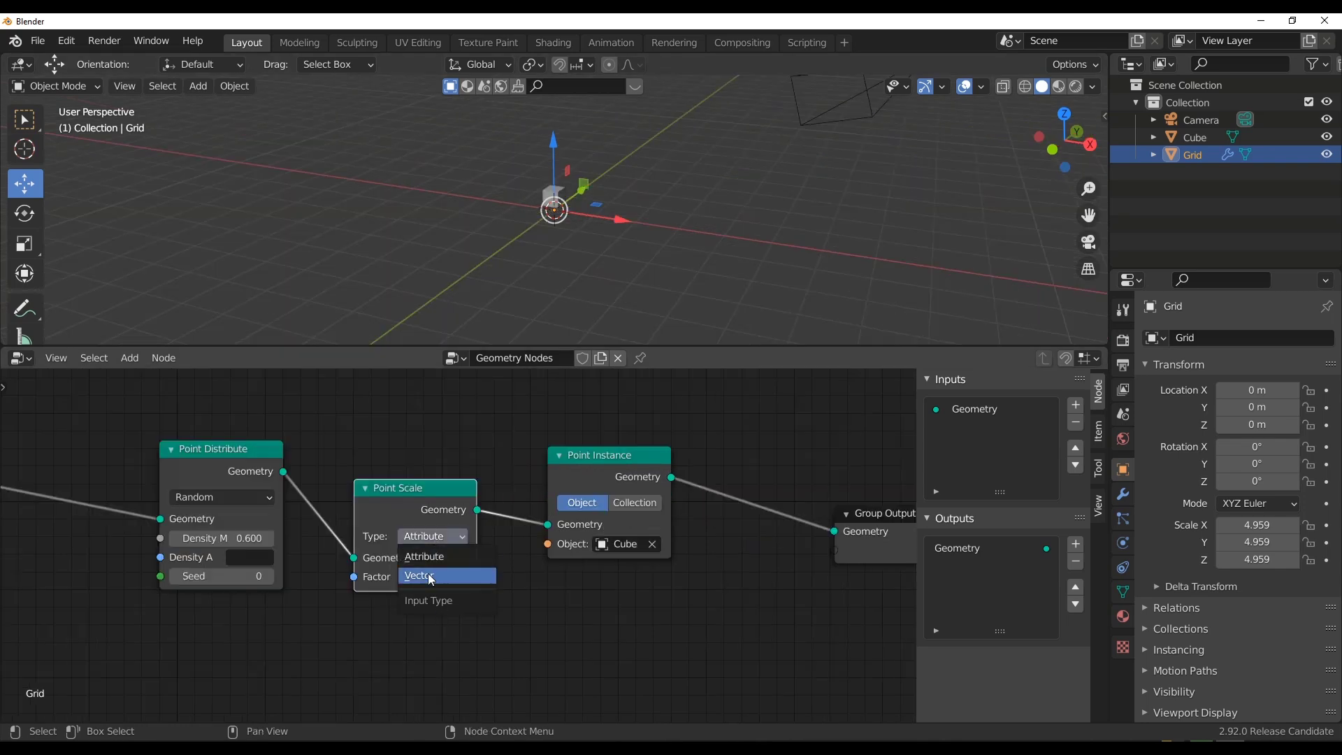
{"action": "left_click", "coordinate": [432, 576]}
{"action": "middle_click_drag", "start_coordinate": [589, 636], "coordinate": [726, 572]}
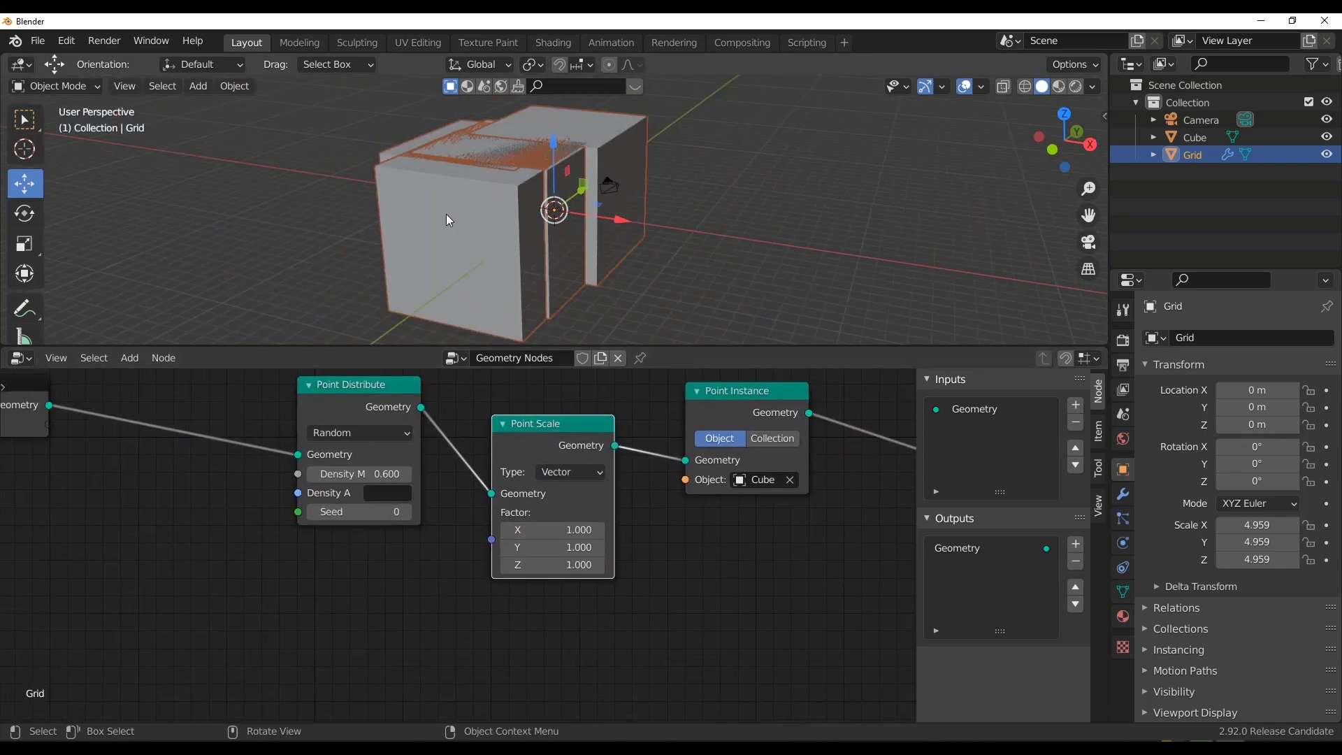
{"action": "left_click_drag", "start_coordinate": [573, 530], "coordinate": [549, 565]}
{"action": "left_click", "coordinate": [586, 566]}
{"action": "type", "text": "0.1"}
{"action": "key", "text": "Return"}
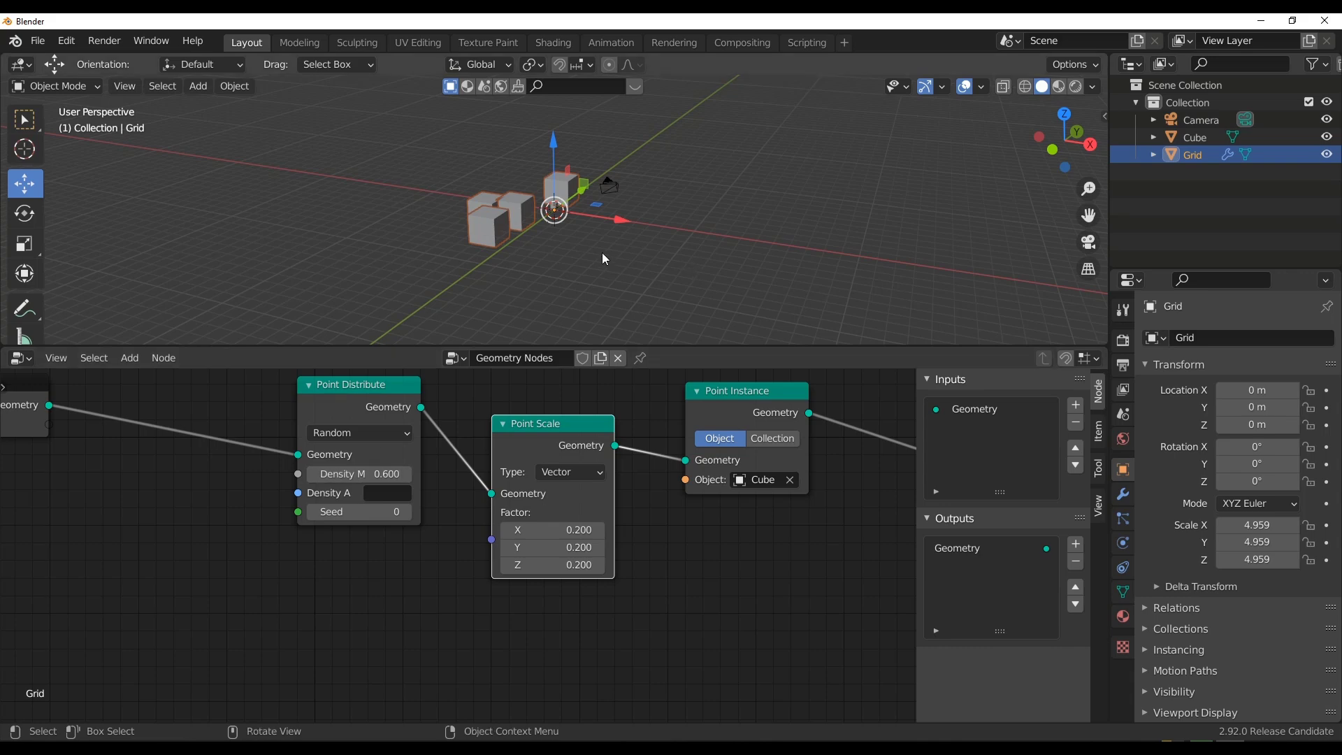
{"action": "scroll", "coordinate": [618, 280], "scroll_direction": "up", "scroll_amount": 4}
{"action": "middle_click_drag", "start_coordinate": [531, 254], "coordinate": [559, 265]}
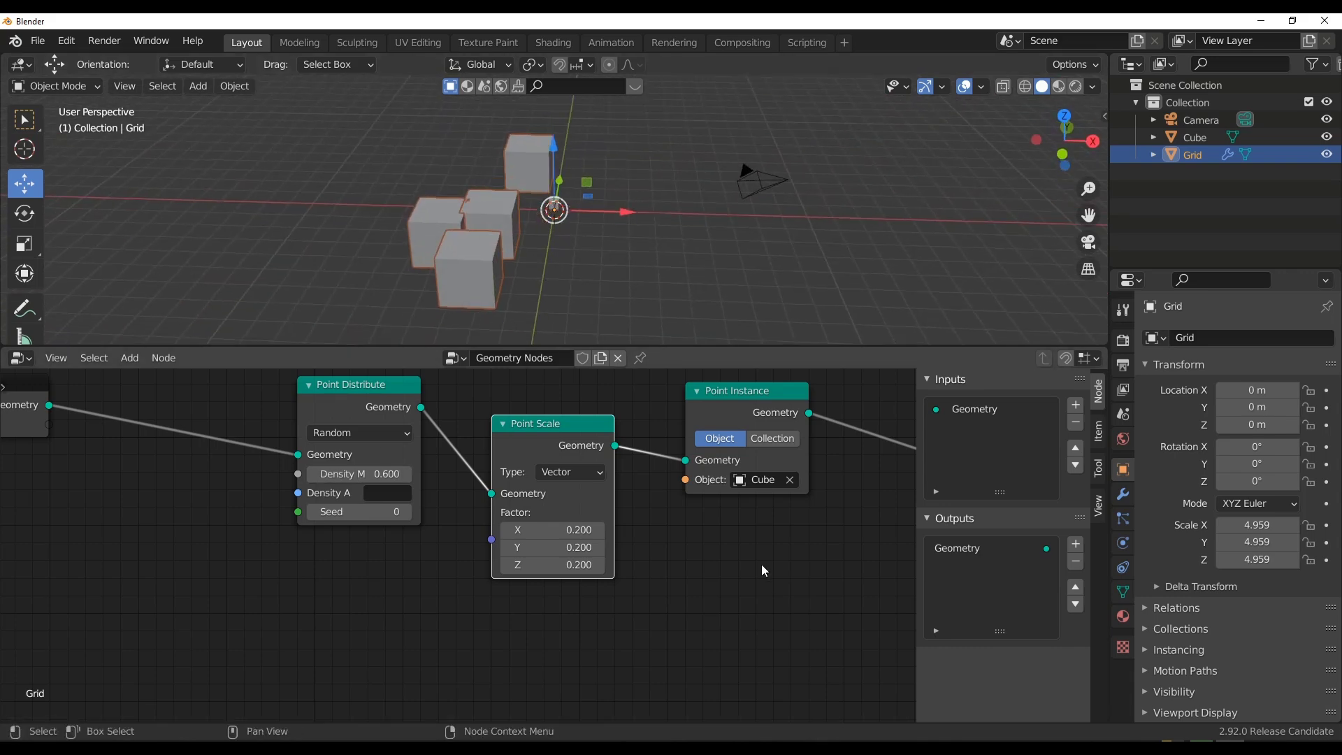
Insert a Join Geometry node between Point Instance and Group Output.
{"action": "key", "text": "shift+a"}
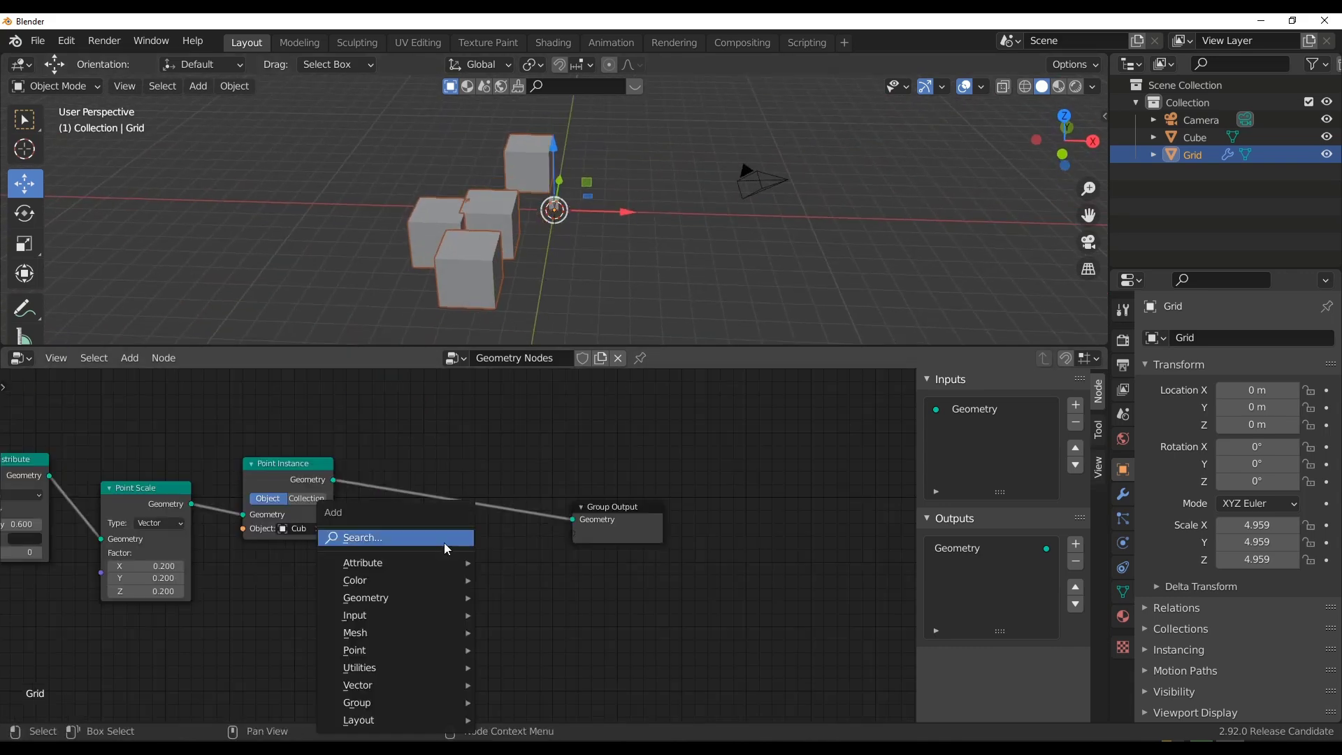
{"action": "left_click", "coordinate": [446, 544]}
{"action": "type", "text": "joi"}
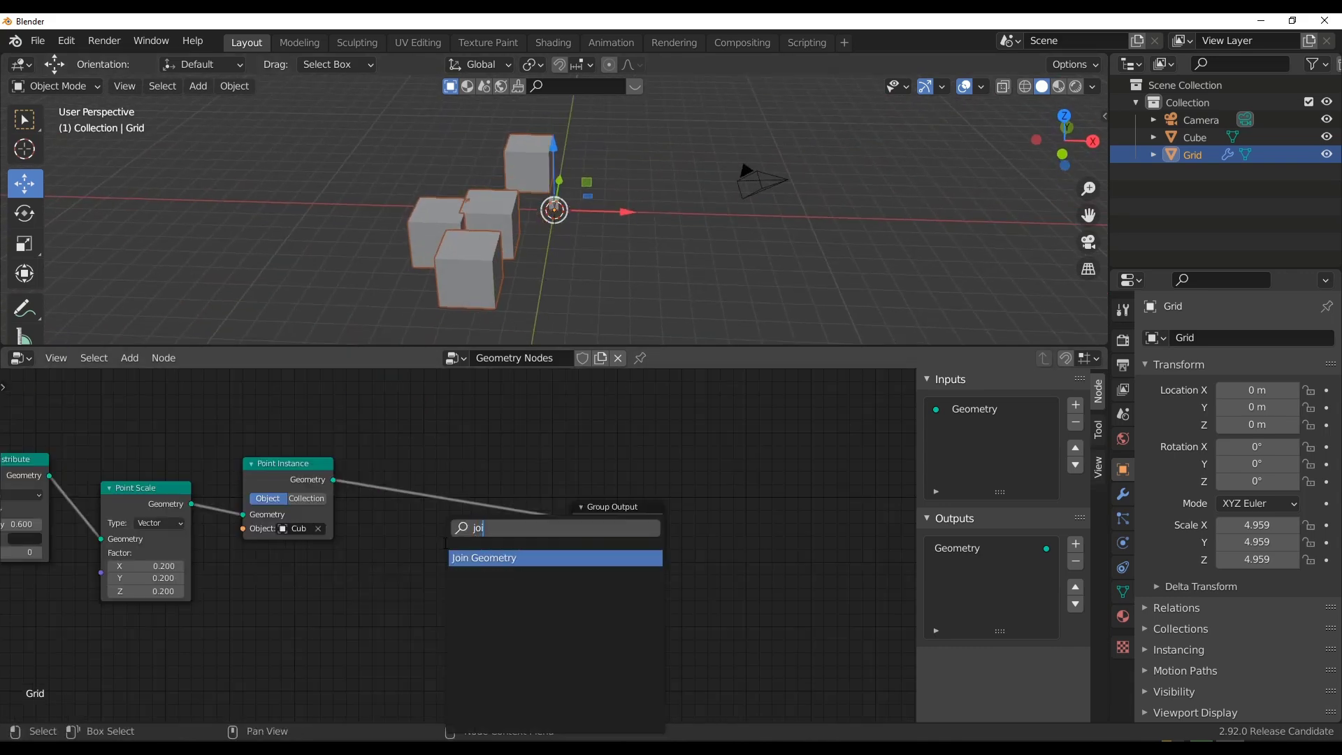
{"action": "key", "text": "Return"}
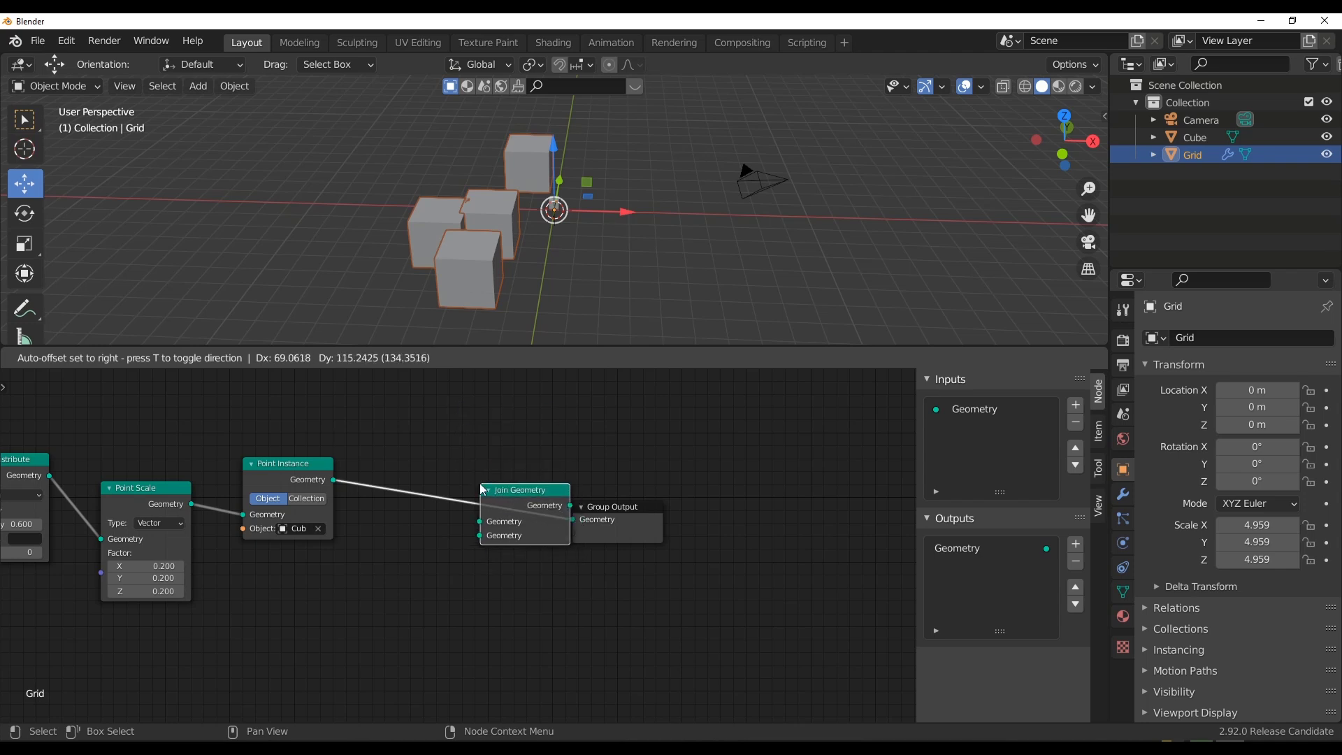
{"action": "left_click", "coordinate": [482, 484]}
Connect Group Input's geometry to the second input of Join Geometry, and move the Join Geometry node lower.
{"action": "middle_click_drag", "start_coordinate": [276, 577], "coordinate": [464, 570]}
{"action": "scroll", "coordinate": [536, 541], "scroll_direction": "down", "scroll_amount": 1}
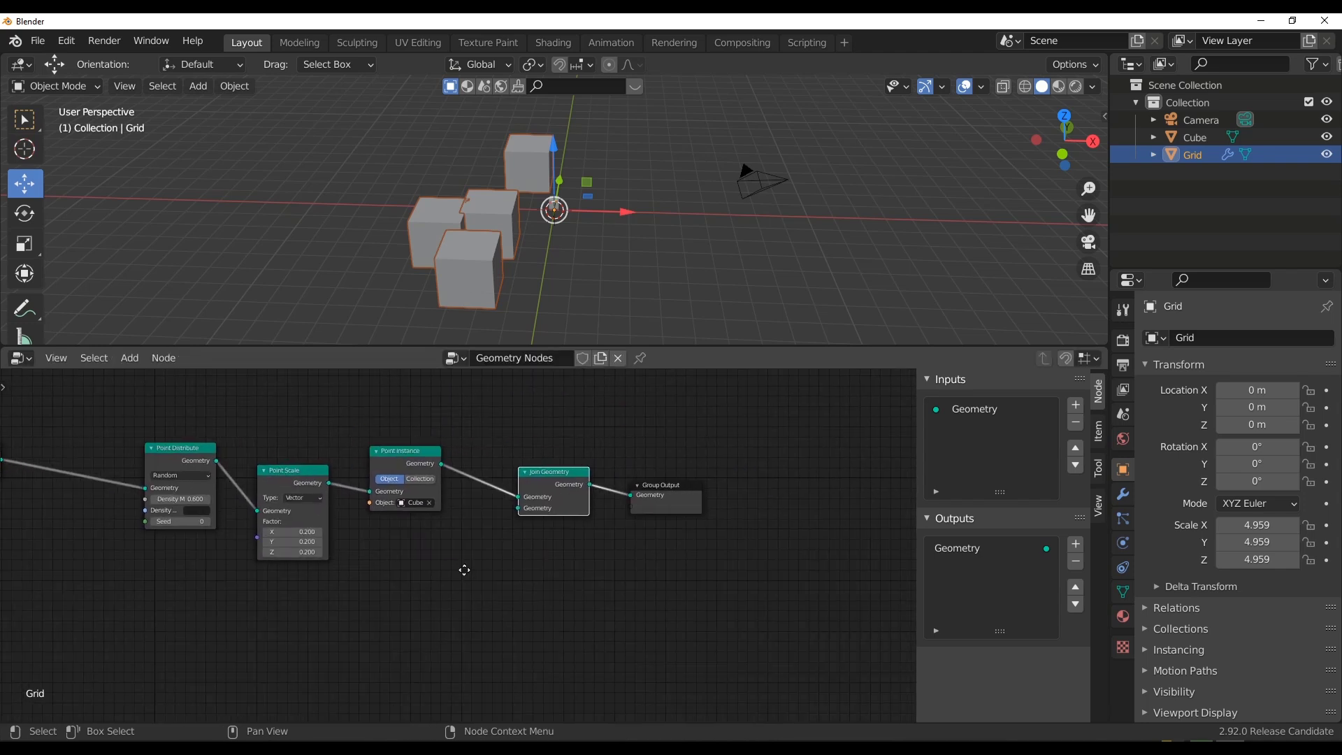
{"action": "middle_click_drag", "start_coordinate": [278, 594], "coordinate": [373, 596]}
{"action": "left_click_drag", "start_coordinate": [63, 482], "coordinate": [619, 538]}
{"action": "scroll", "coordinate": [586, 241], "scroll_direction": "up", "scroll_amount": 5}
{"action": "middle_click_drag", "start_coordinate": [629, 249], "coordinate": [581, 221]}
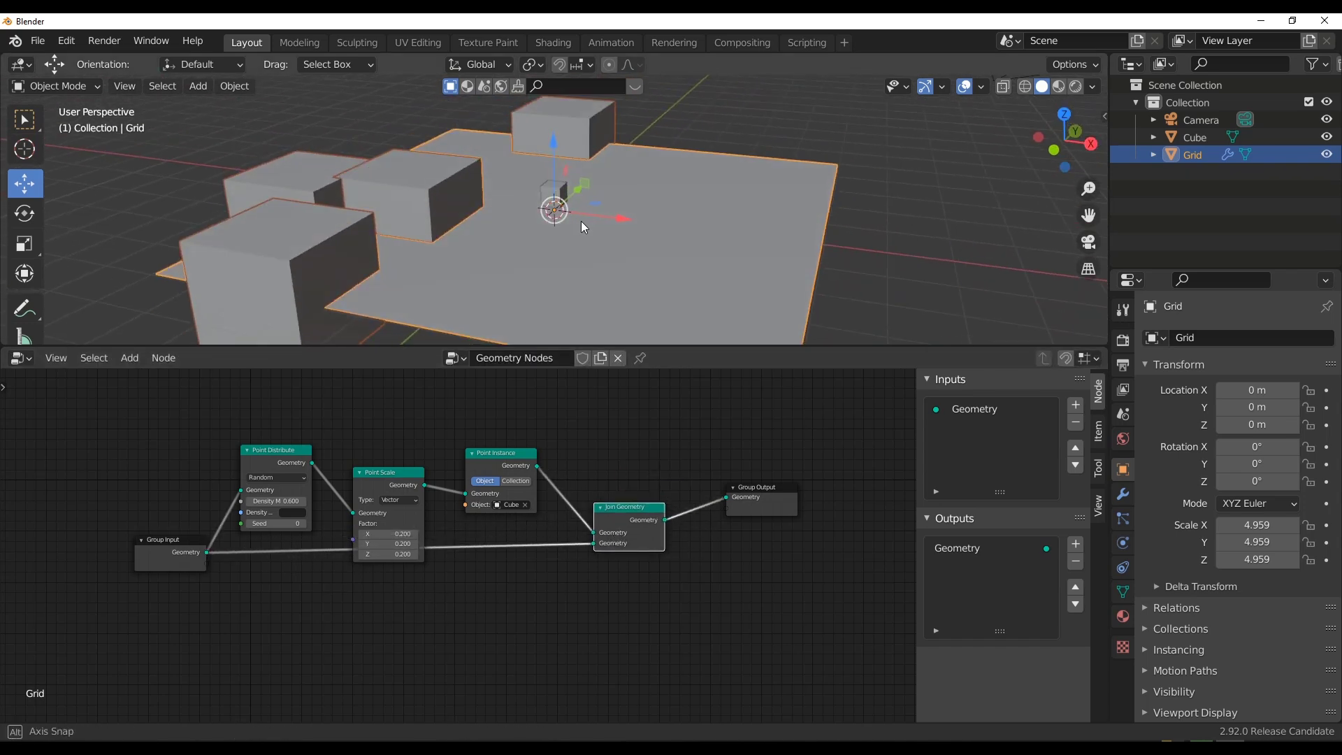
{"action": "left_click_drag", "start_coordinate": [623, 526], "coordinate": [626, 592]}
{"action": "key", "text": "shift+a"}
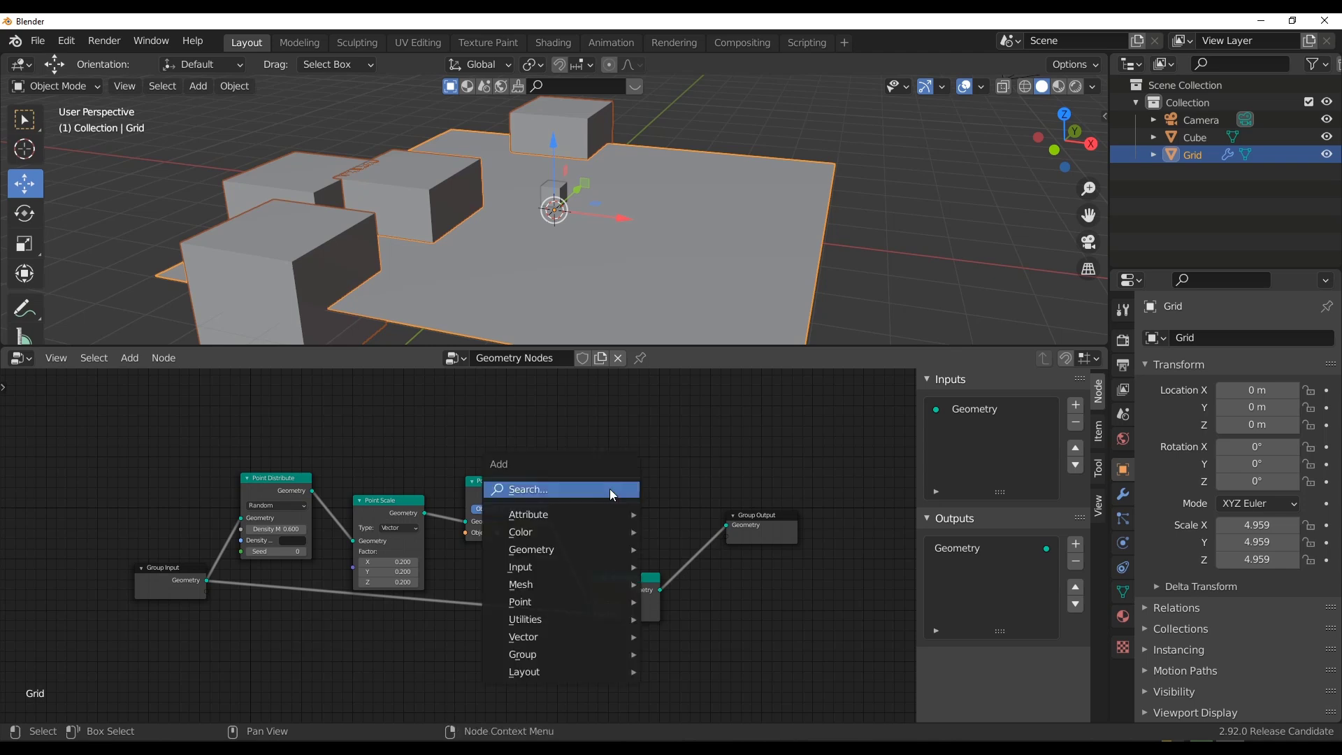
{"action": "mouse_move", "coordinate": [600, 514]}
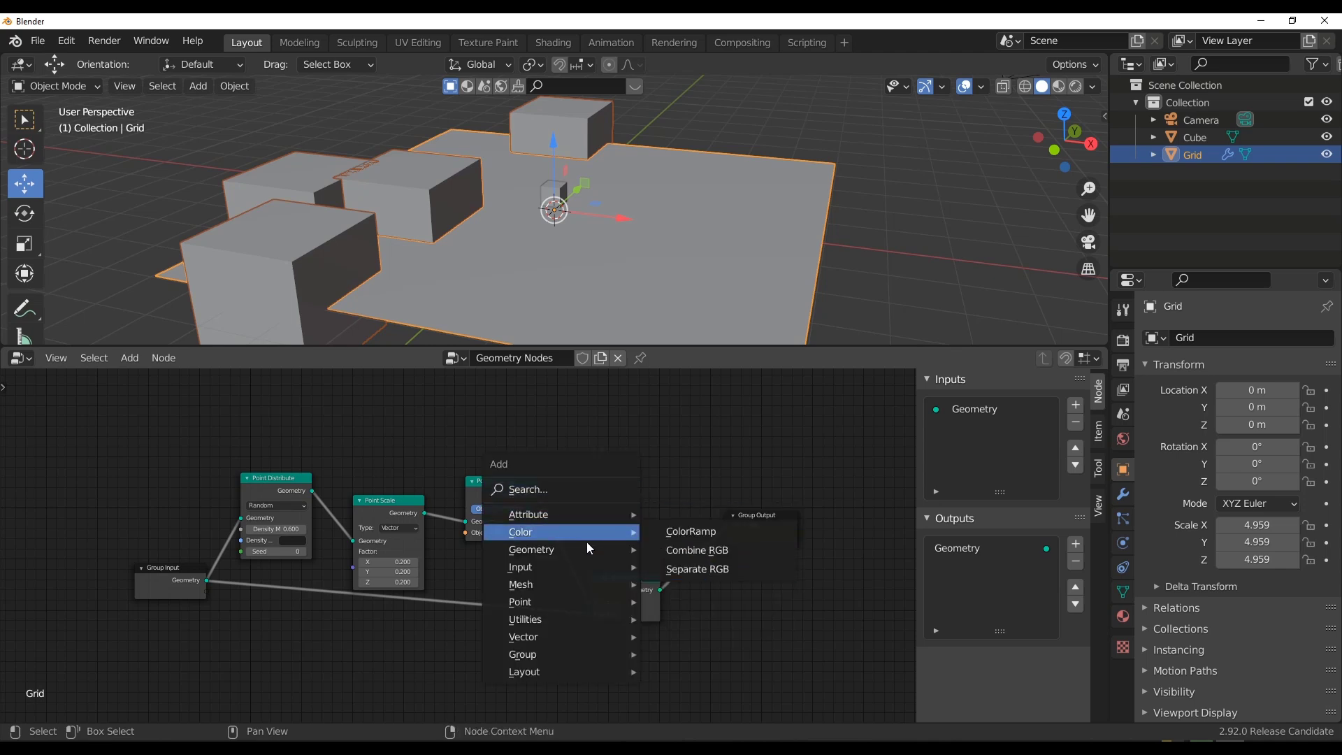
{"action": "mouse_move", "coordinate": [602, 574]}
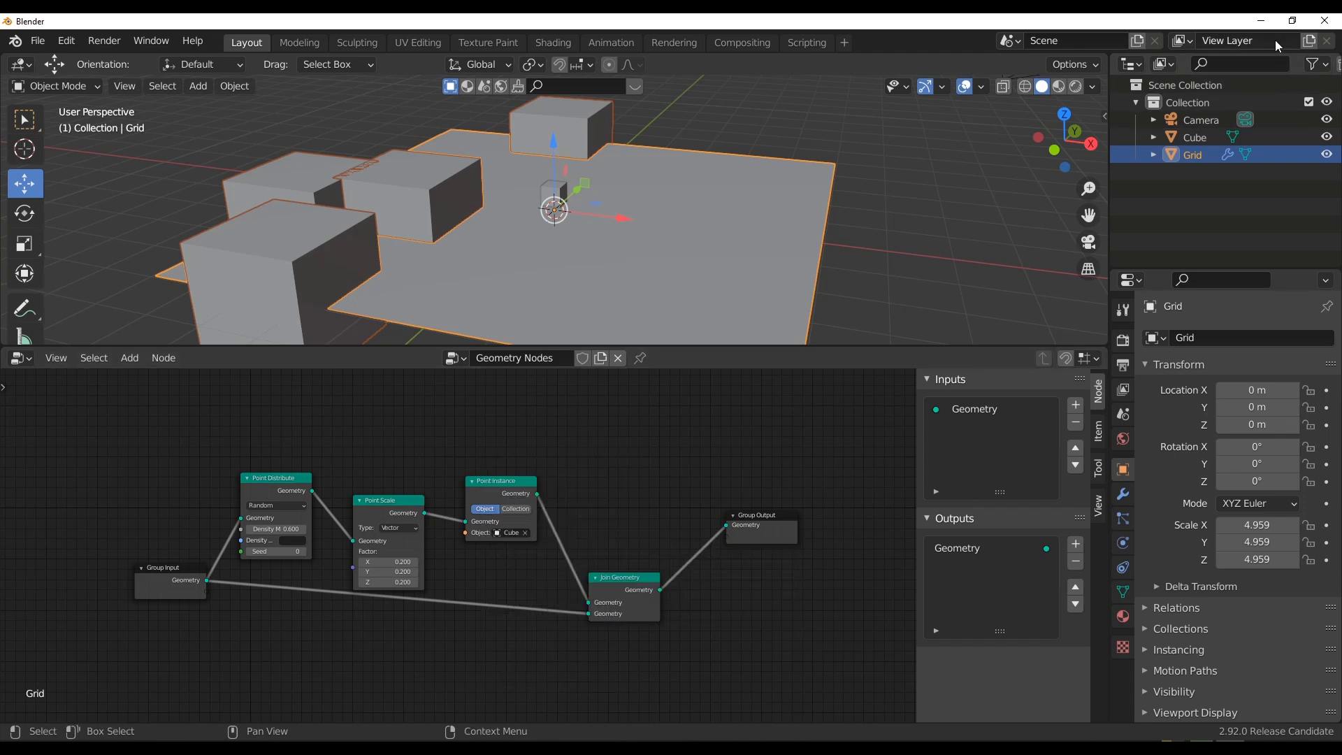
Switch to the Blender 2.92 release notes in the browser and examine the Geometry Nodes page's list of available nodes.
{"action": "left_click", "coordinate": [1263, 25]}
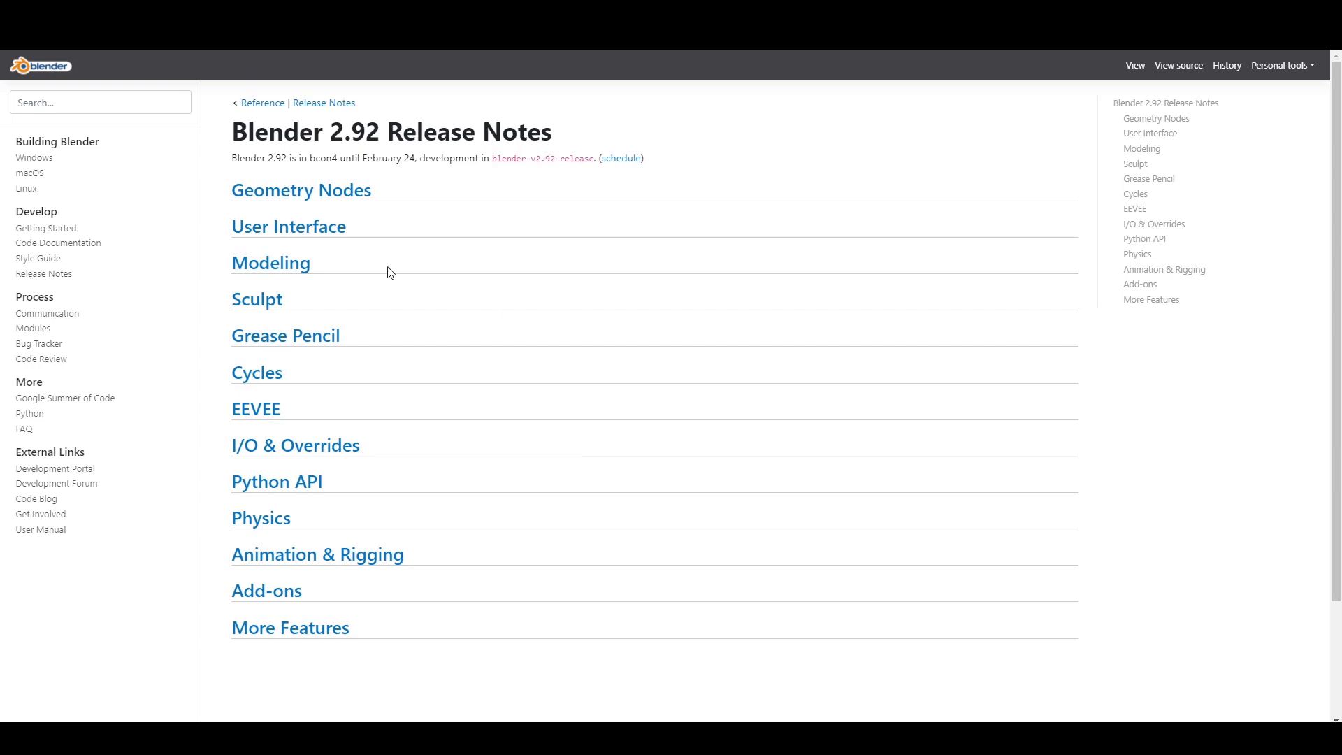
{"action": "key", "text": "ctrl+Tab"}
{"action": "scroll", "coordinate": [410, 388], "scroll_direction": "down", "scroll_amount": 4}
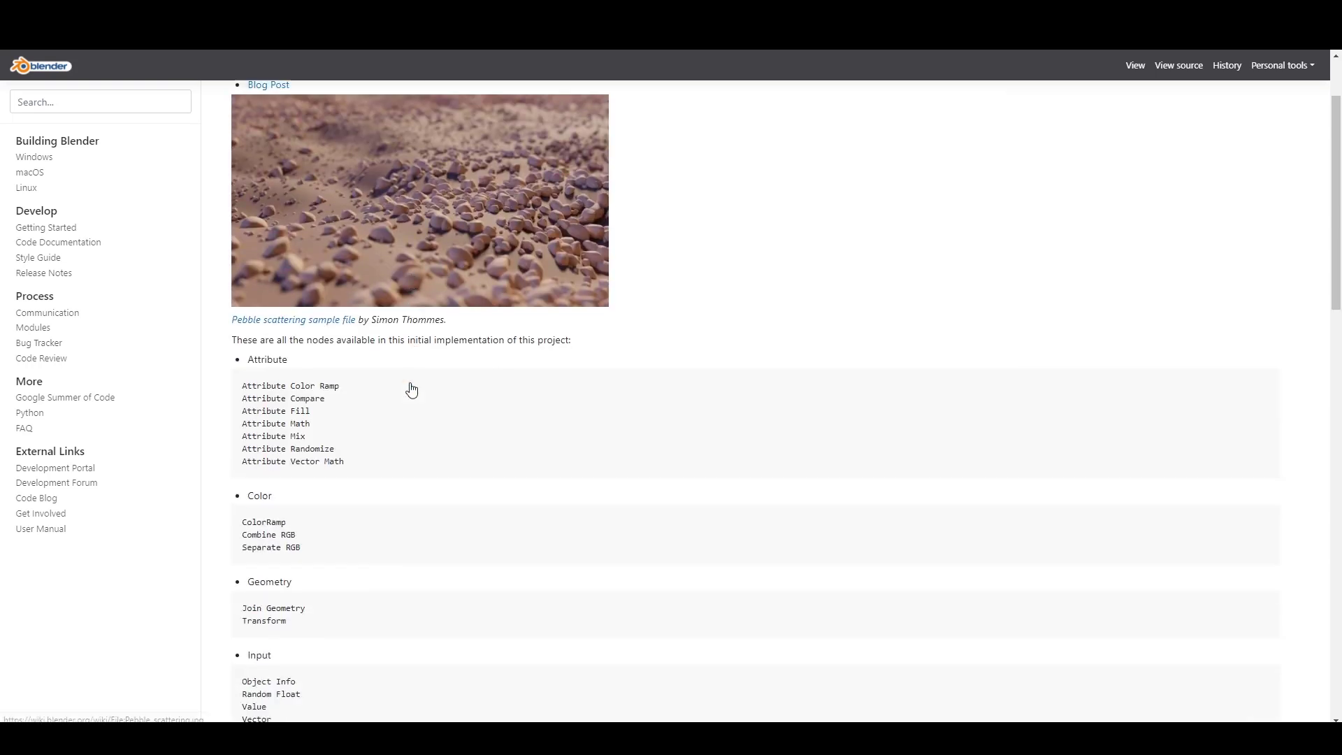
{"action": "scroll", "coordinate": [265, 187], "scroll_direction": "down", "scroll_amount": 15}
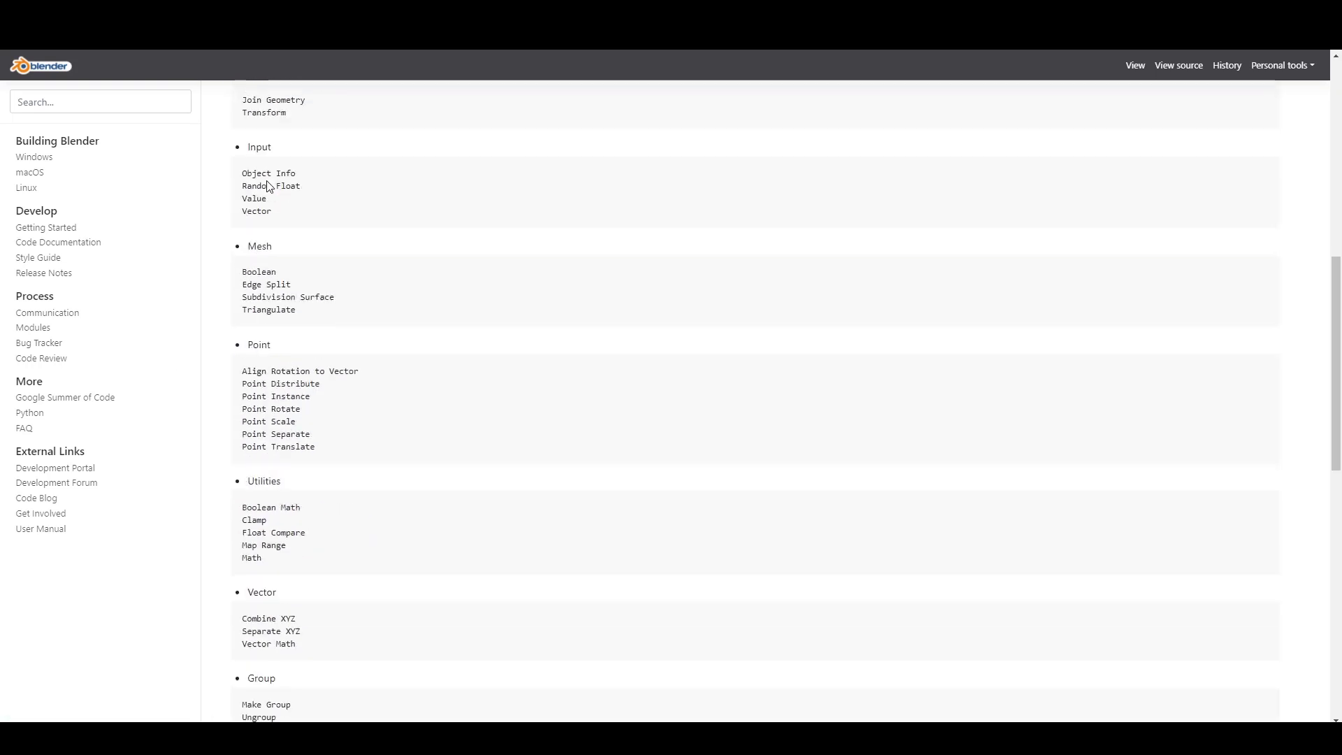
{"action": "scroll", "coordinate": [405, 406], "scroll_direction": "up", "scroll_amount": 19}
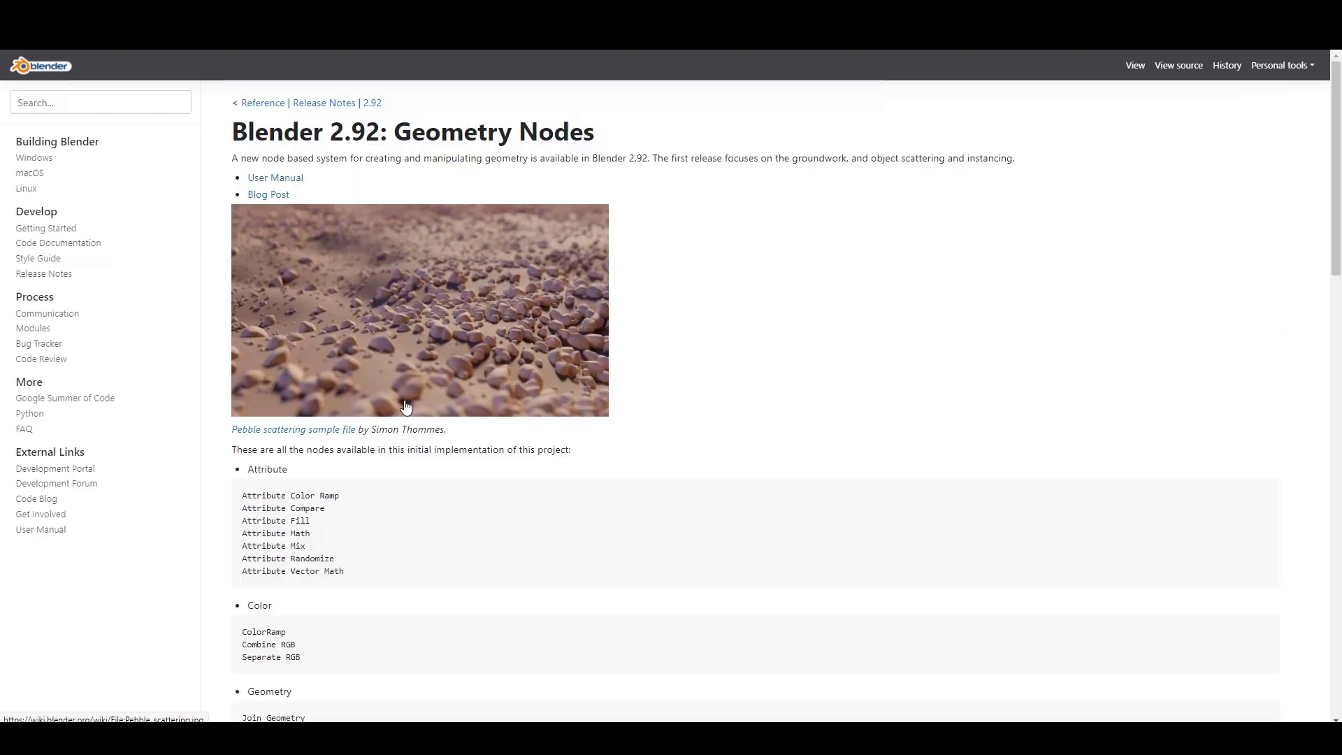
{"action": "scroll", "coordinate": [407, 407], "scroll_direction": "down", "scroll_amount": 5}
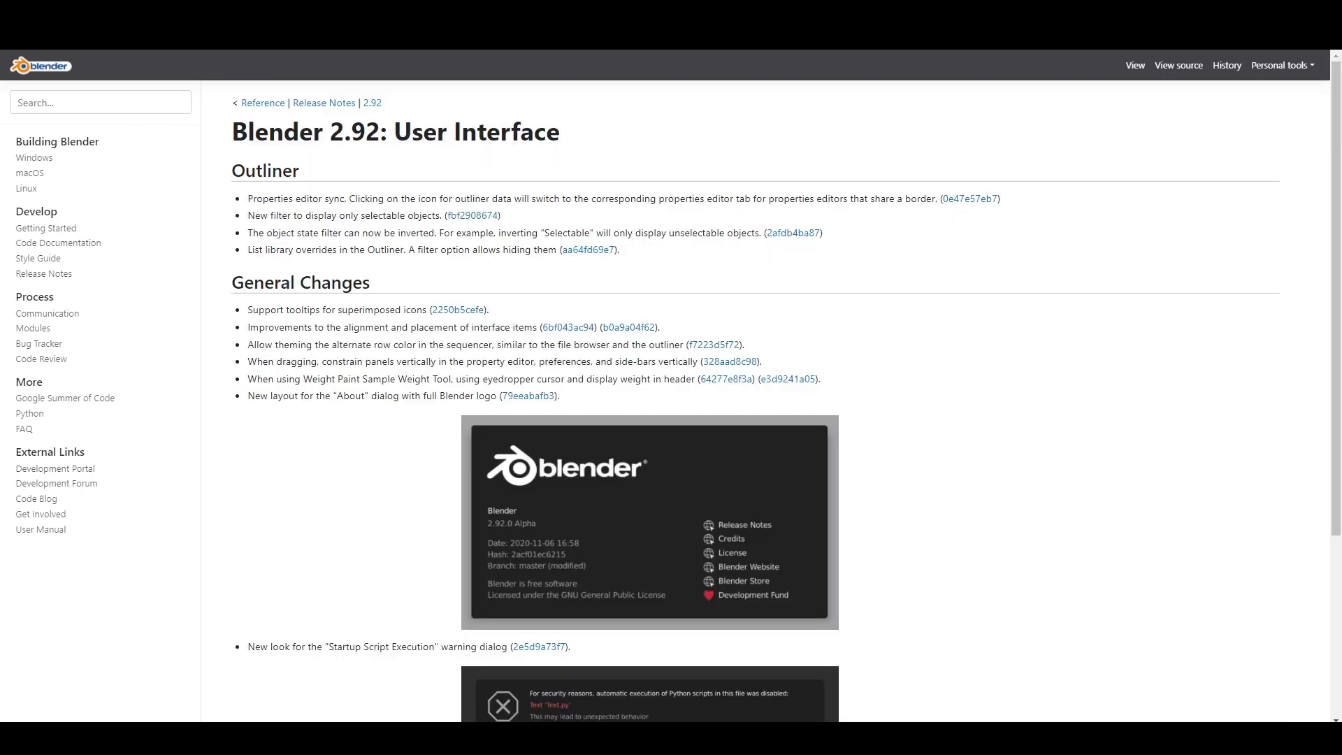
Examine the User Interface and Modeling pages of the Blender 2.92 release notes.
{"action": "scroll", "coordinate": [585, 270], "scroll_direction": "down", "scroll_amount": 5}
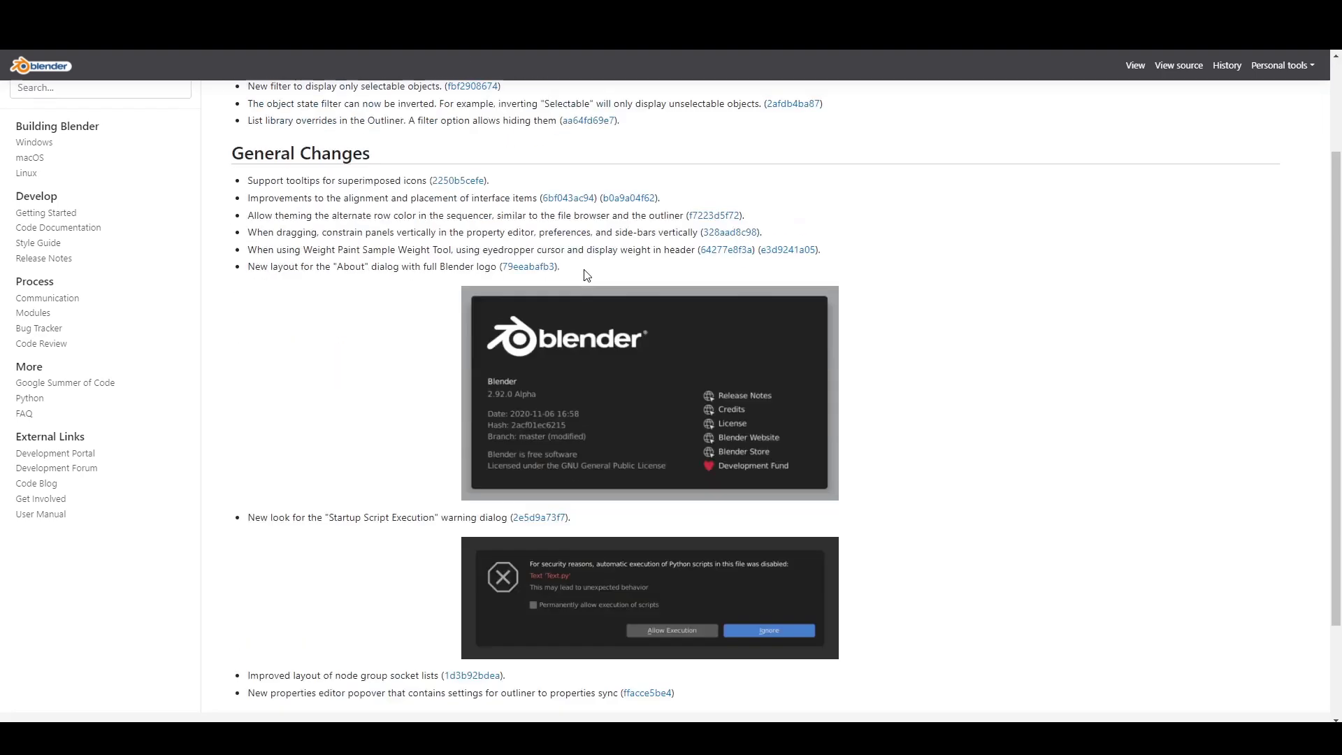
{"action": "scroll", "coordinate": [585, 274], "scroll_direction": "up", "scroll_amount": 4}
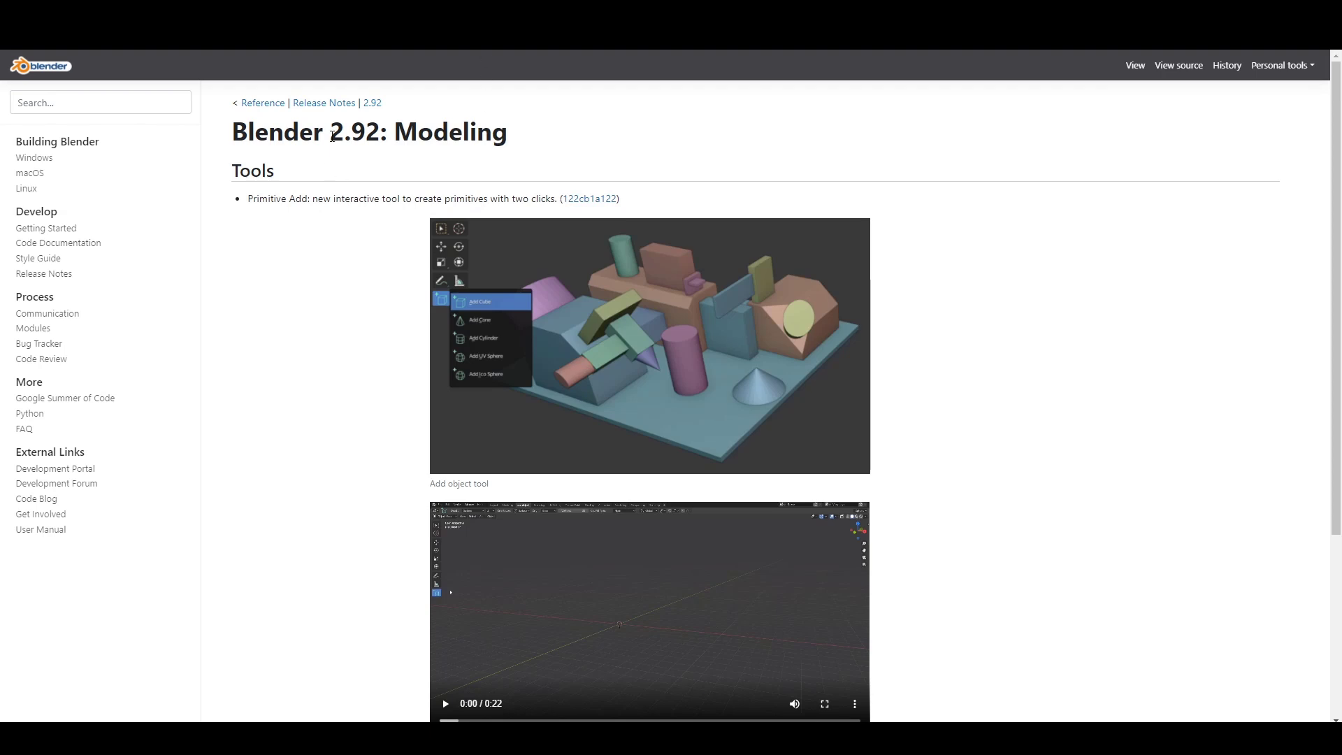
{"action": "scroll", "coordinate": [639, 216], "scroll_direction": "down", "scroll_amount": 4}
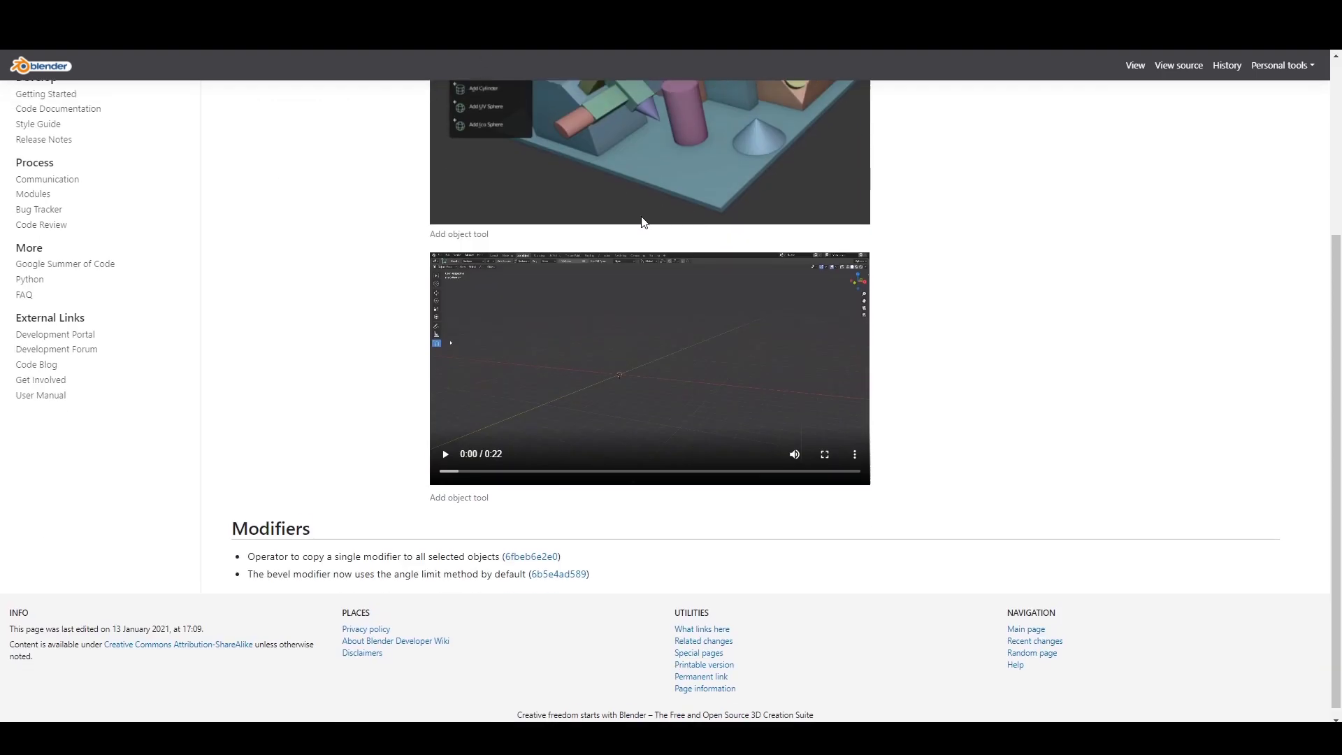
{"action": "scroll", "coordinate": [644, 222], "scroll_direction": "up", "scroll_amount": 2}
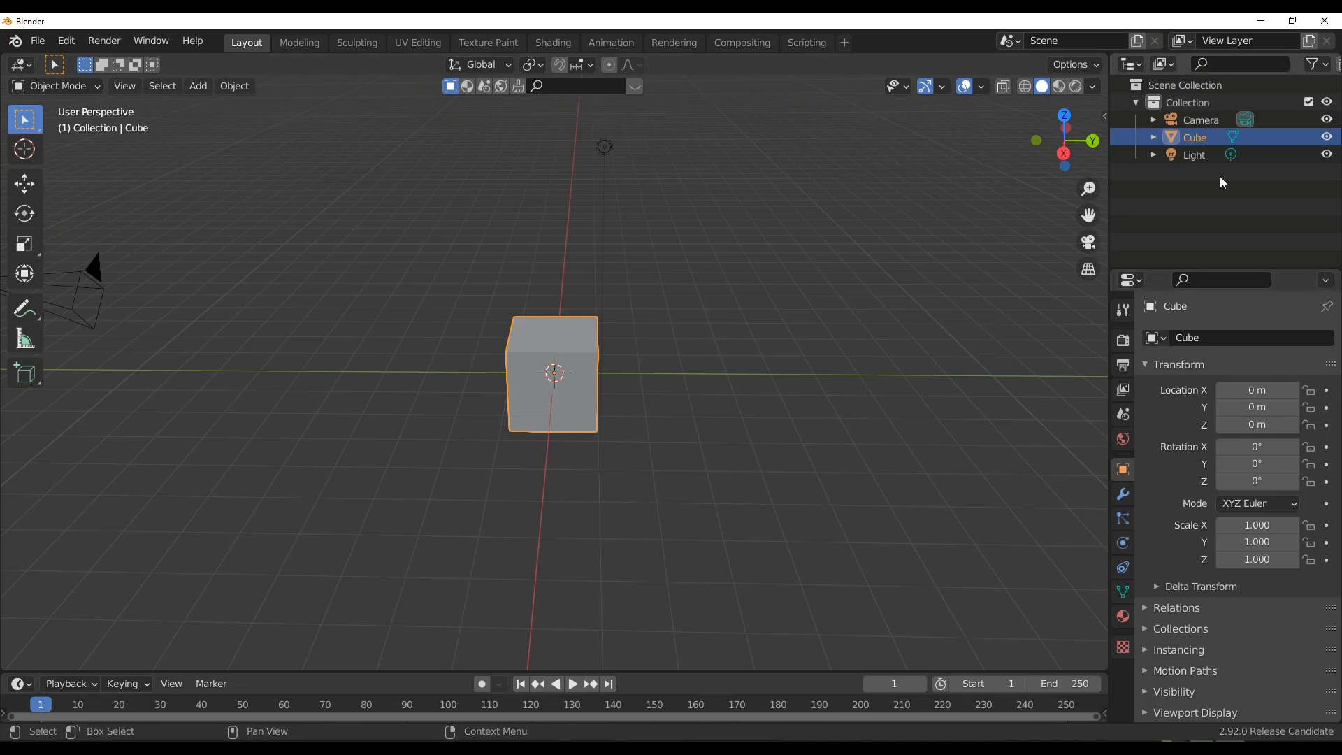
In Blender's default scene, place two copies of the Cube from the Outliner, one on each side of the original.
{"action": "left_click_drag", "start_coordinate": [1198, 140], "coordinate": [888, 412]}
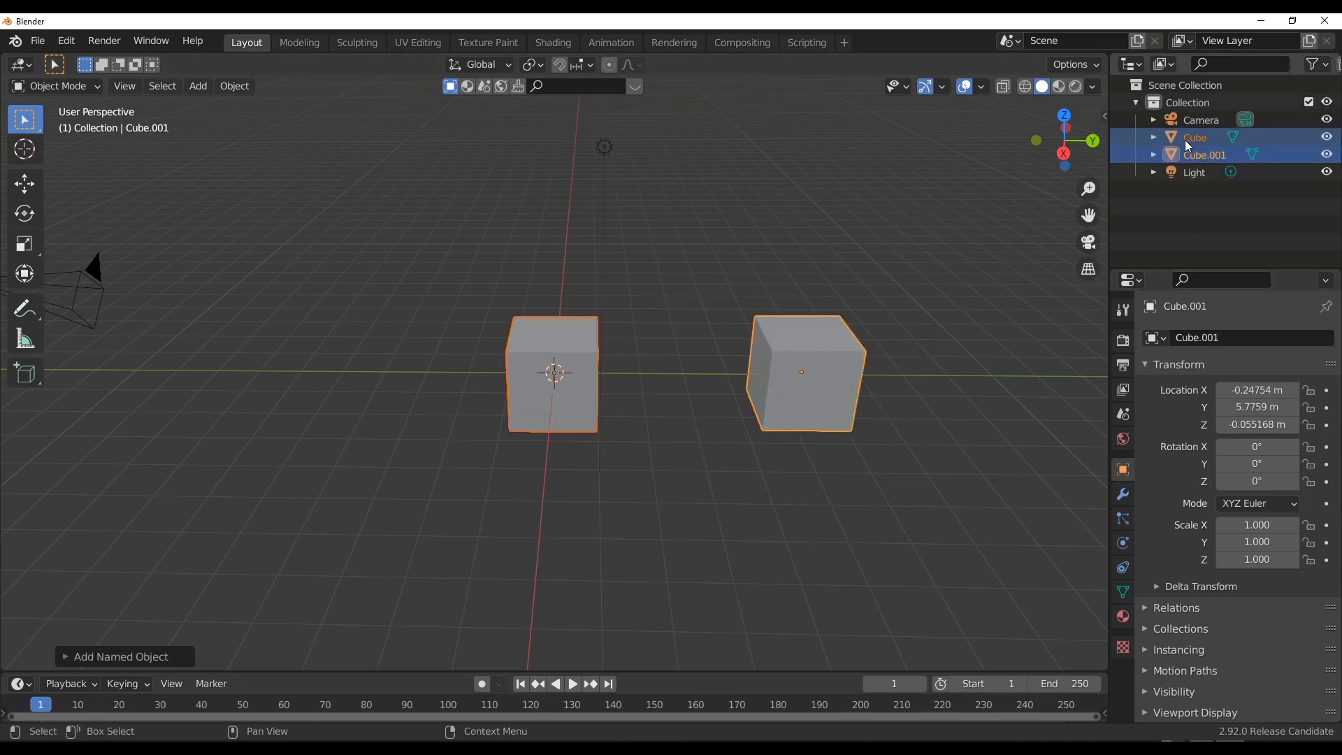
{"action": "left_click_drag", "start_coordinate": [1203, 155], "coordinate": [216, 388]}
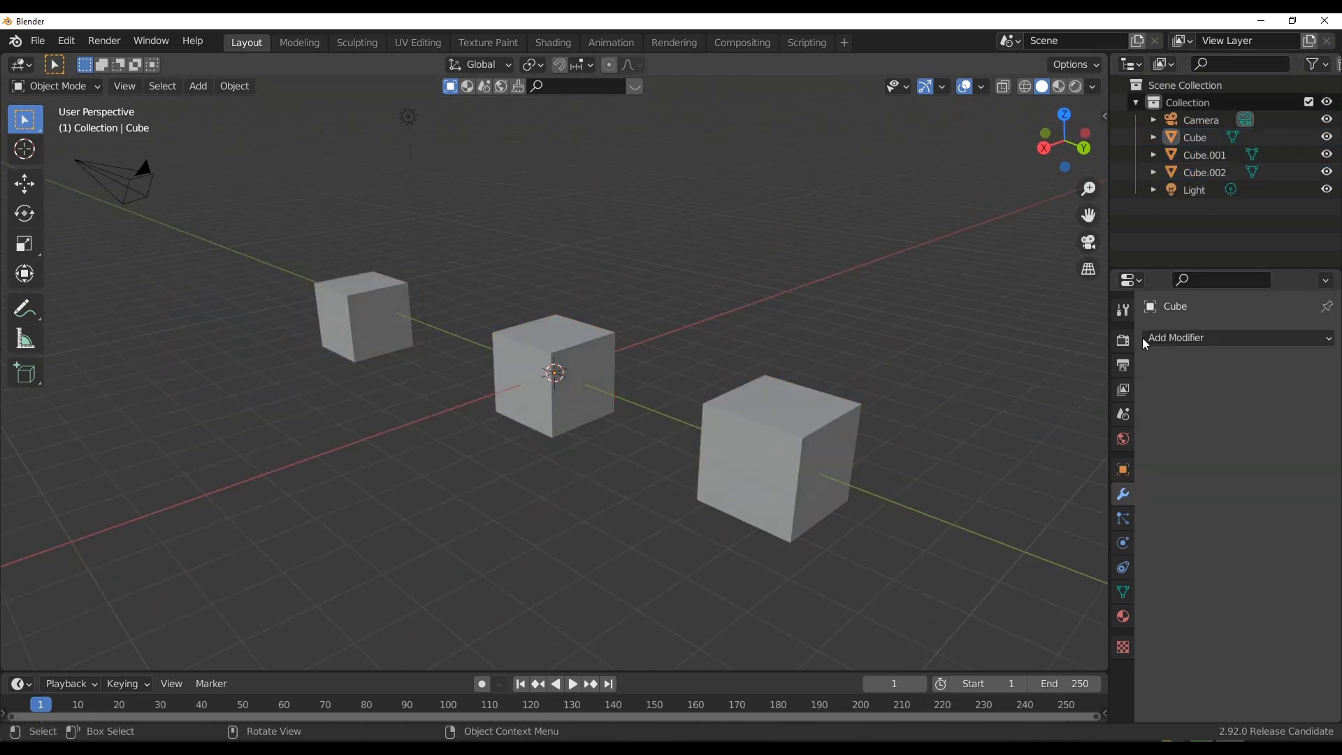
Add a Wireframe modifier to the middle cube and set its thickness to 0.306 m.
{"action": "left_click", "coordinate": [554, 365]}
{"action": "left_click", "coordinate": [1197, 338]}
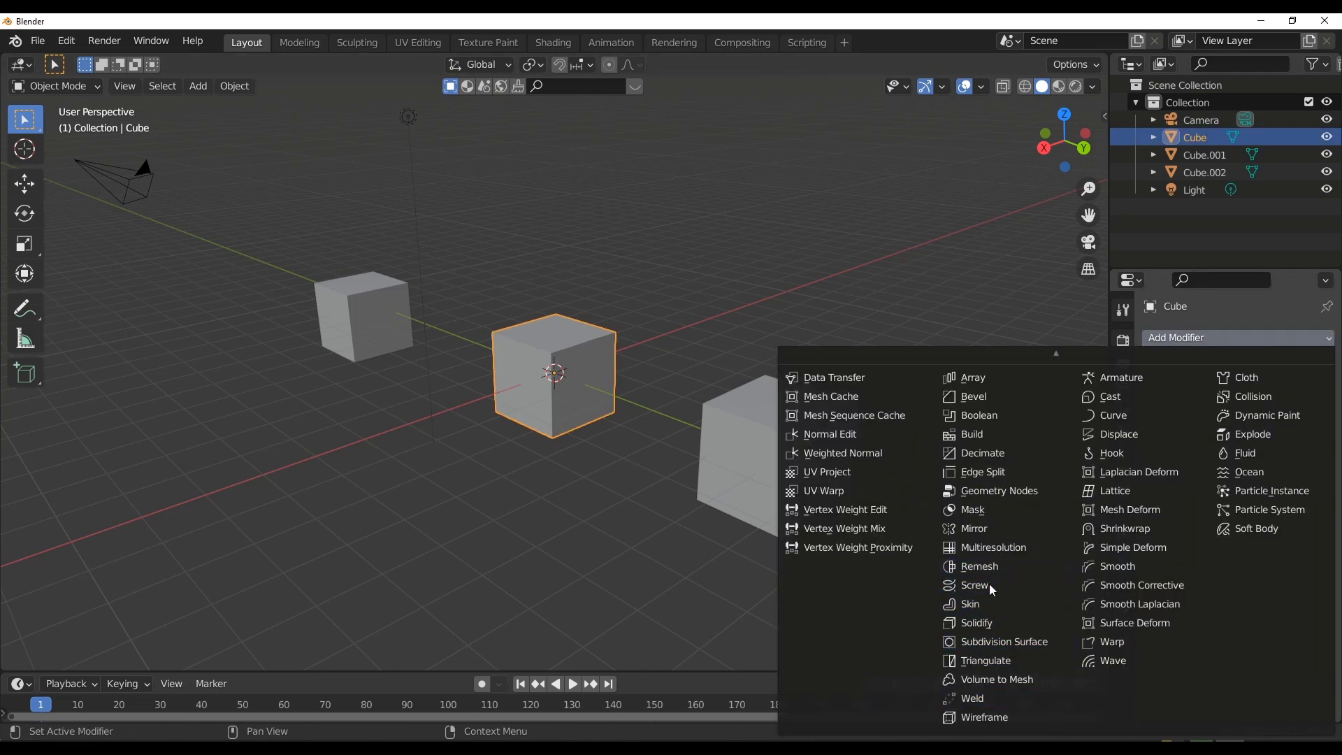
{"action": "left_click", "coordinate": [986, 717]}
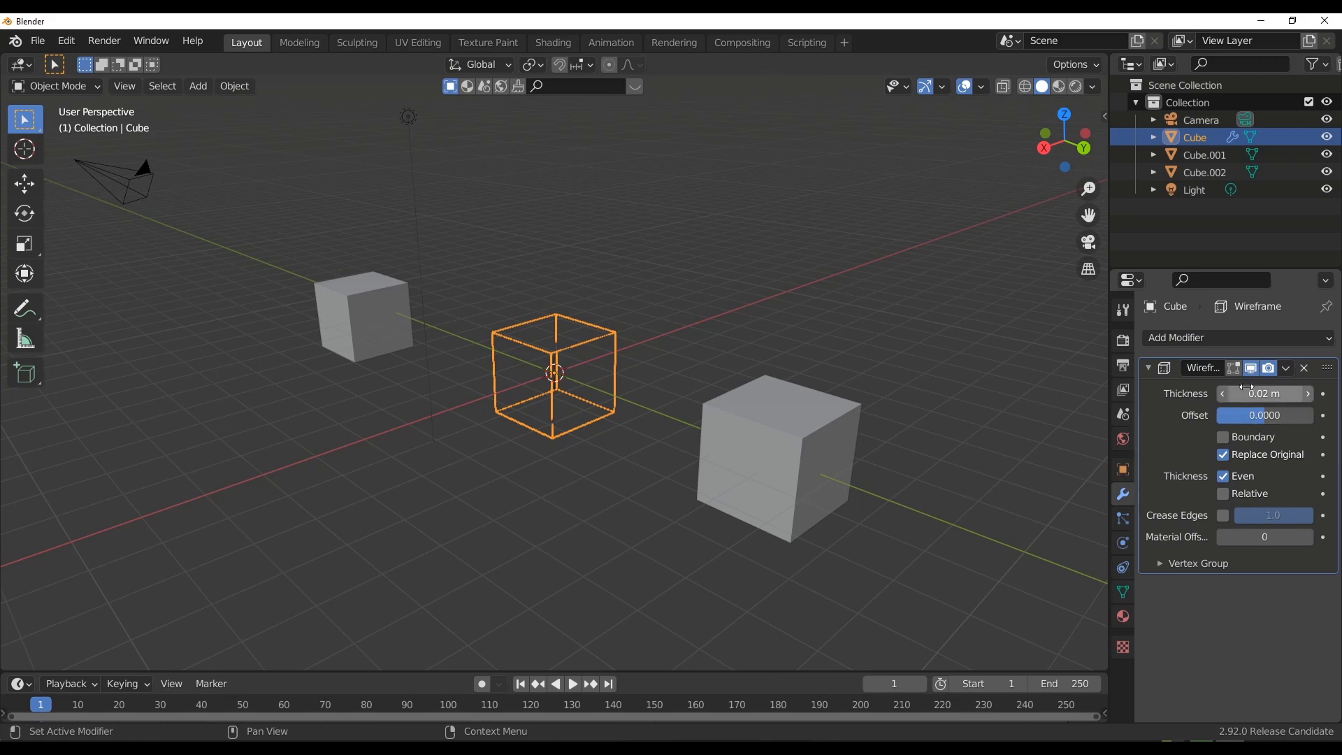
{"action": "left_click_drag", "start_coordinate": [1266, 394], "coordinate": [1311, 394]}
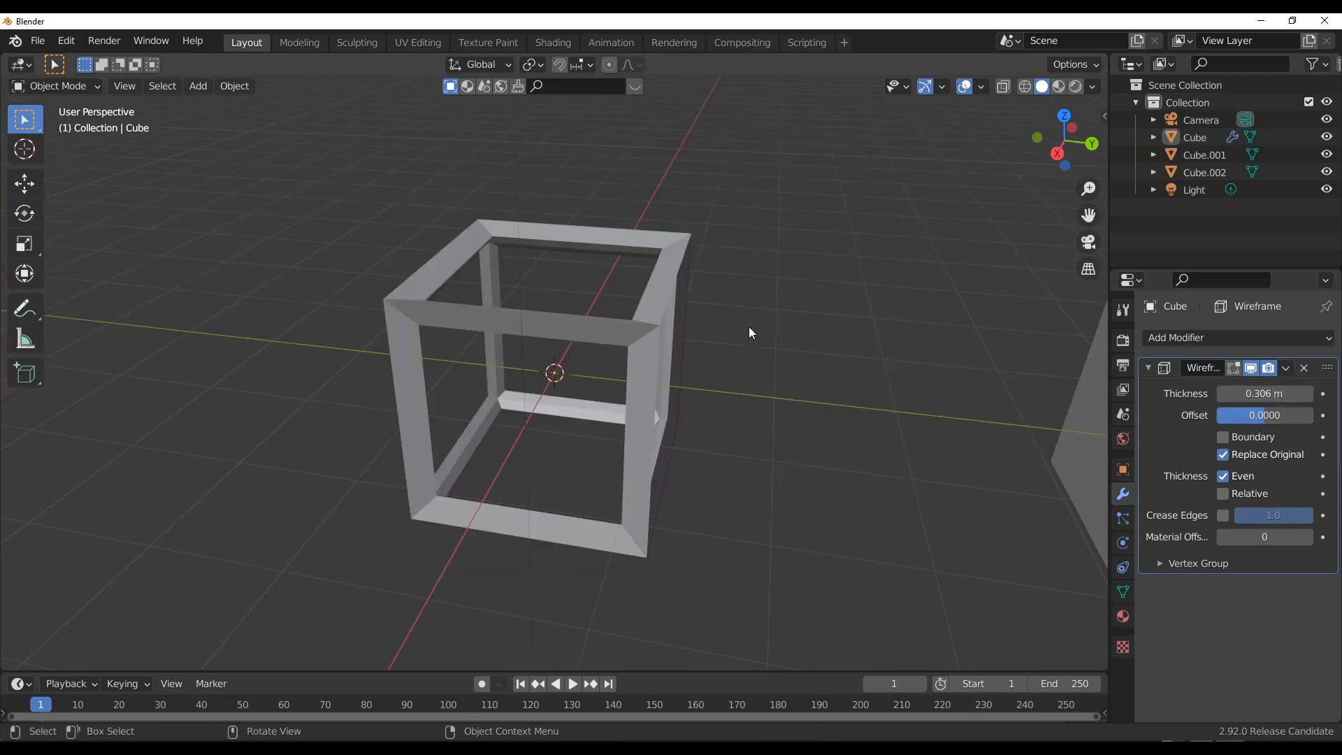
Select the two outer solid cubes together with the middle wireframe cube, keeping the middle one active.
{"action": "scroll", "coordinate": [776, 346], "scroll_direction": "down", "scroll_amount": 4}
{"action": "middle_click_drag", "start_coordinate": [807, 358], "coordinate": [638, 383]}
{"action": "left_click", "coordinate": [778, 393]}
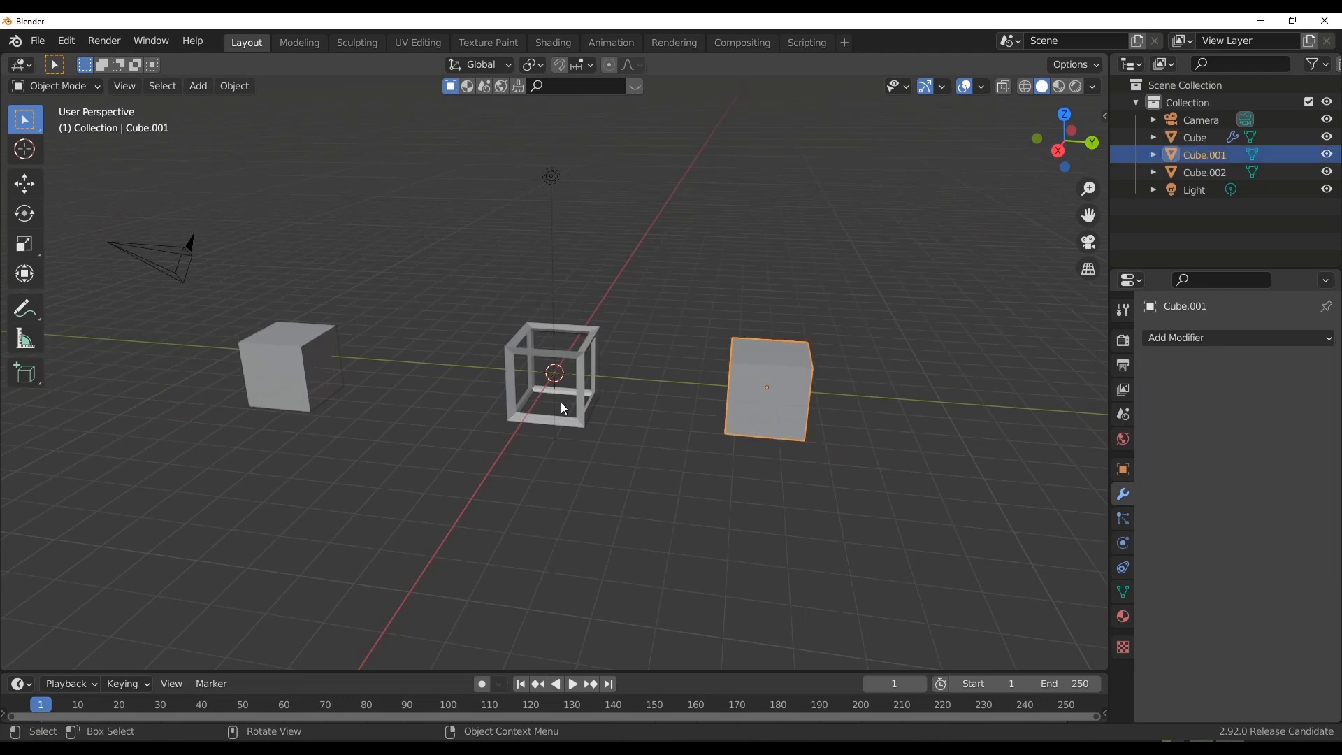
{"action": "left_click", "coordinate": [264, 348], "text": "shift"}
{"action": "scroll", "coordinate": [428, 375], "scroll_direction": "up", "scroll_amount": 5}
{"action": "left_click", "coordinate": [638, 488], "text": "shift"}
{"action": "scroll", "coordinate": [638, 488], "scroll_direction": "down", "scroll_amount": 5}
{"action": "middle_click_drag", "start_coordinate": [728, 440], "coordinate": [660, 468]}
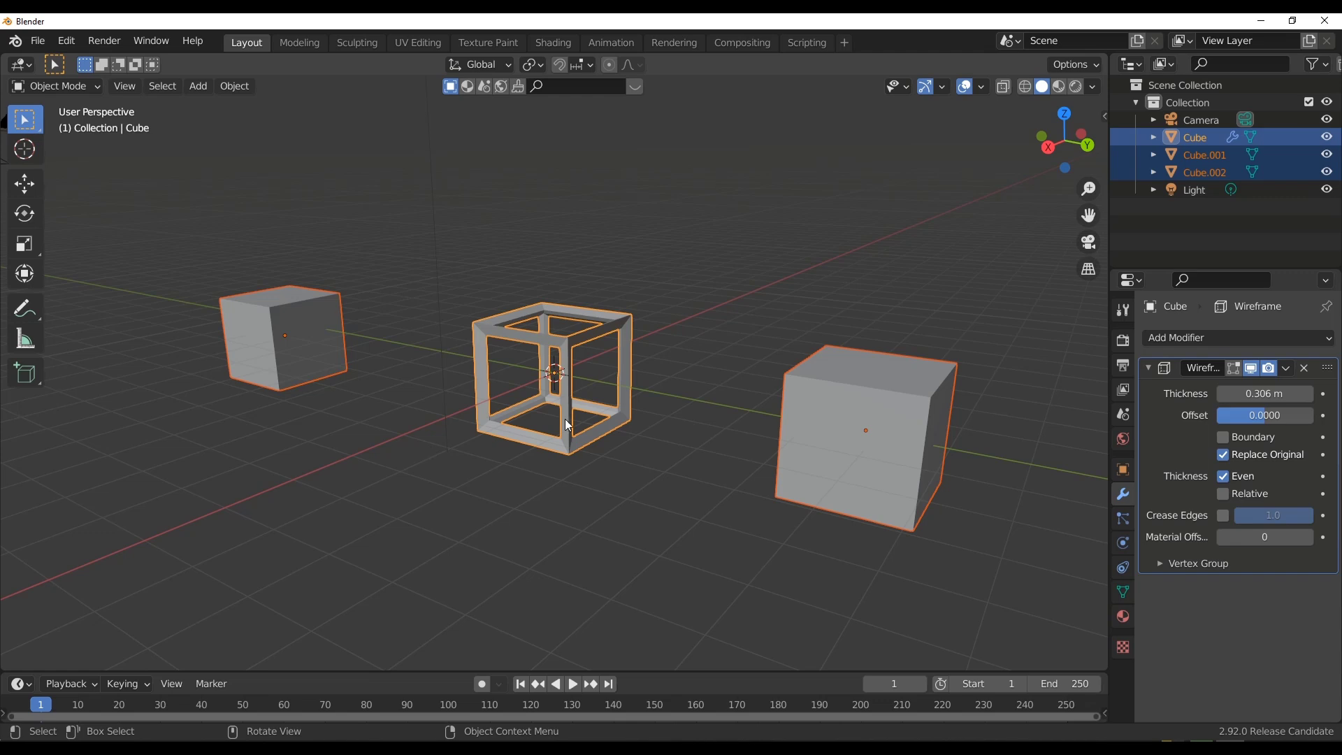
Select both solid cubes, add the wireframe cube as the active object, and copy its Wireframe modifier to the selected cubes.
{"action": "left_click", "coordinate": [828, 471]}
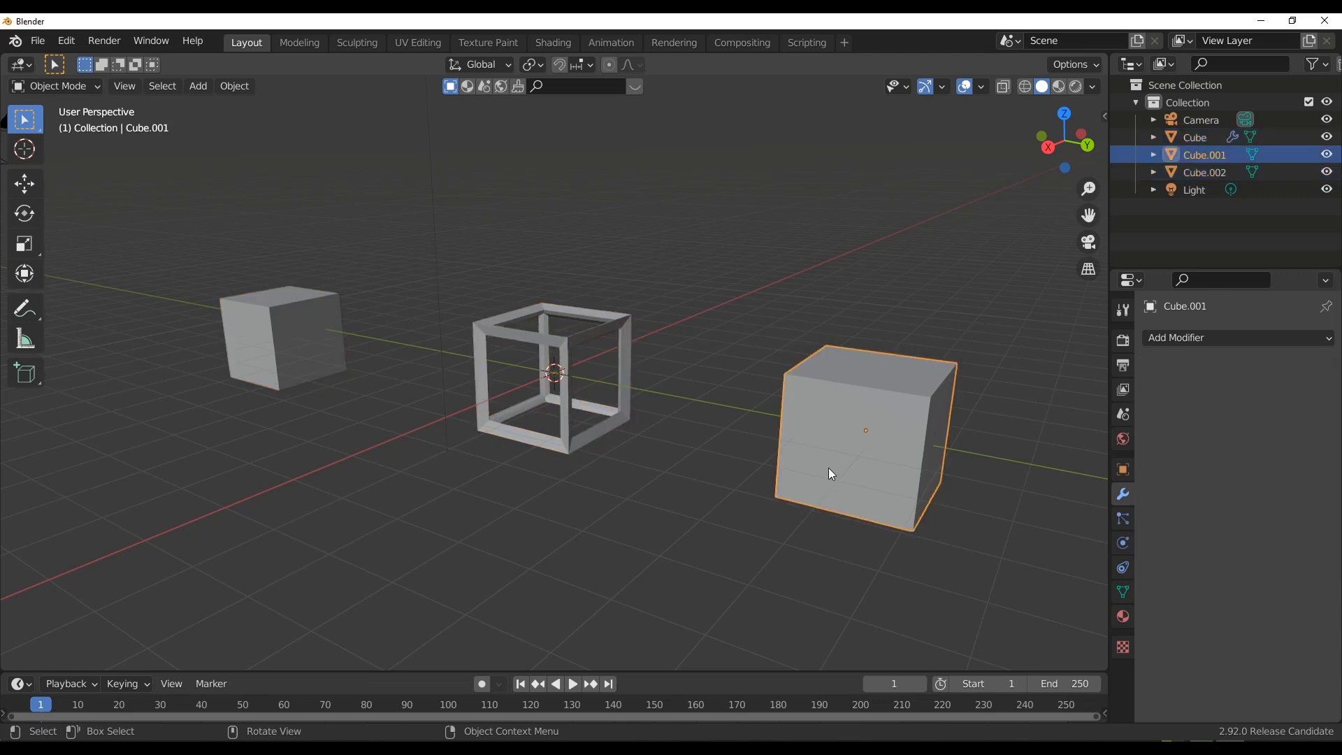
{"action": "left_click", "coordinate": [291, 335], "text": "shift"}
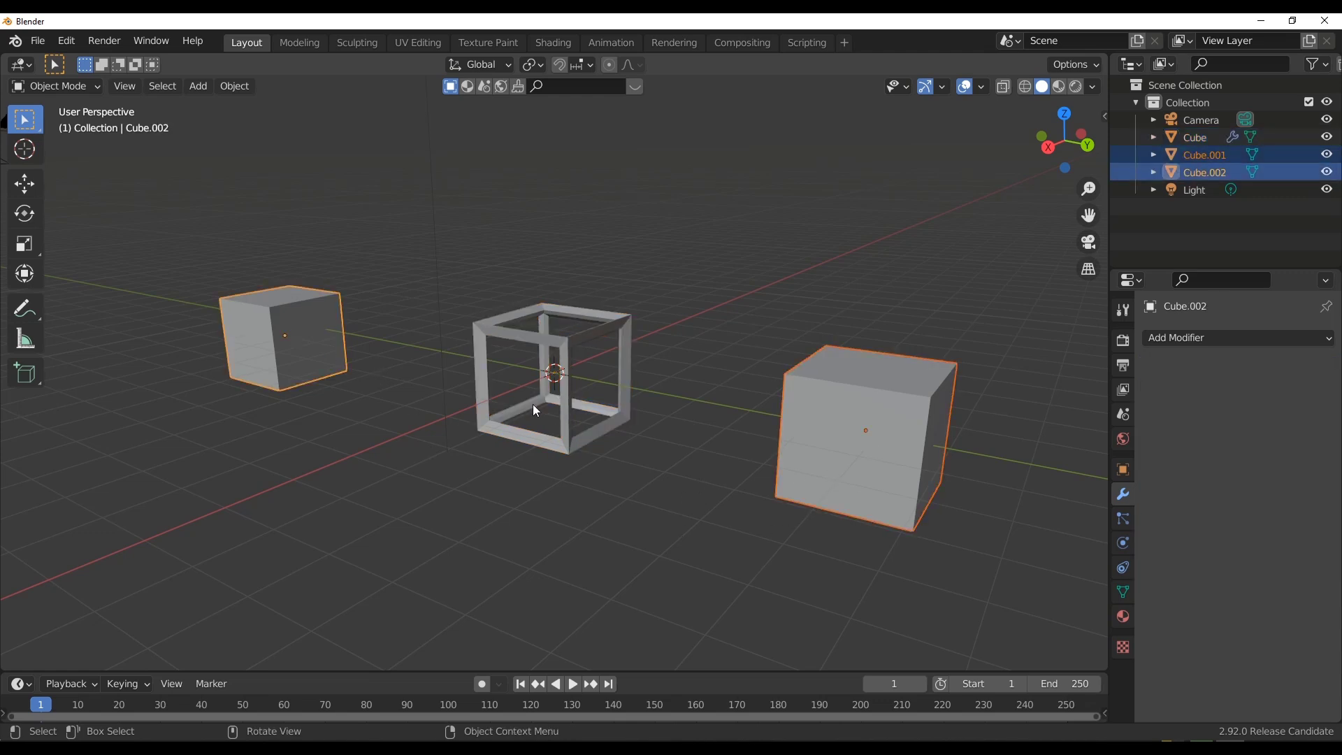
{"action": "left_click", "coordinate": [561, 448], "text": "shift"}
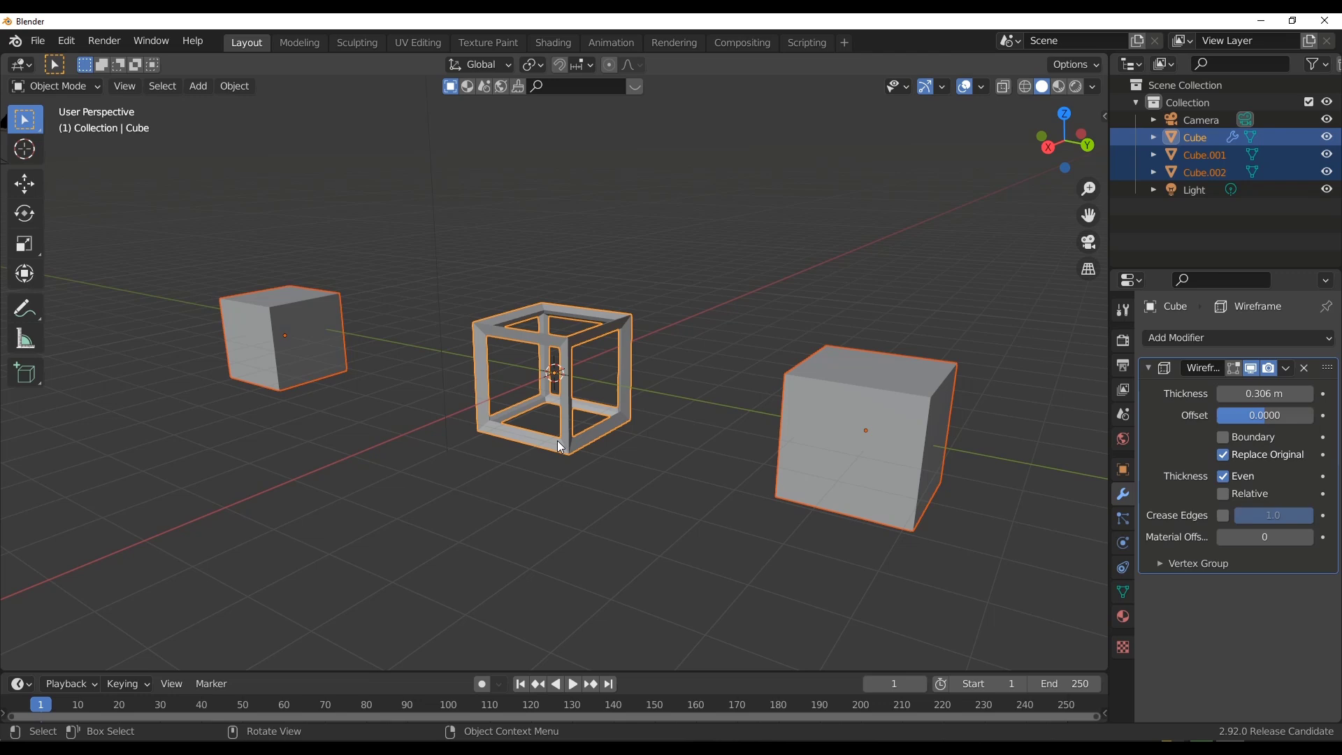
{"action": "left_click", "coordinate": [1287, 368]}
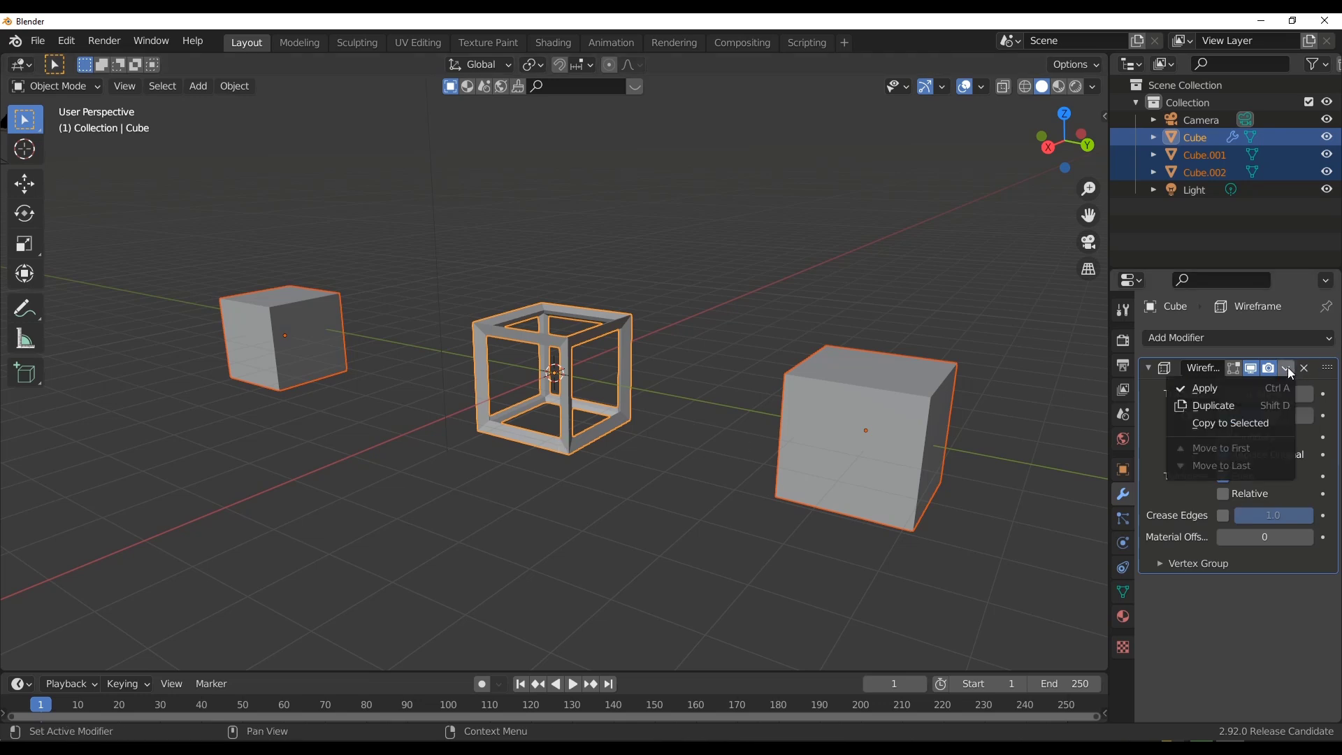
{"action": "left_click", "coordinate": [1225, 425]}
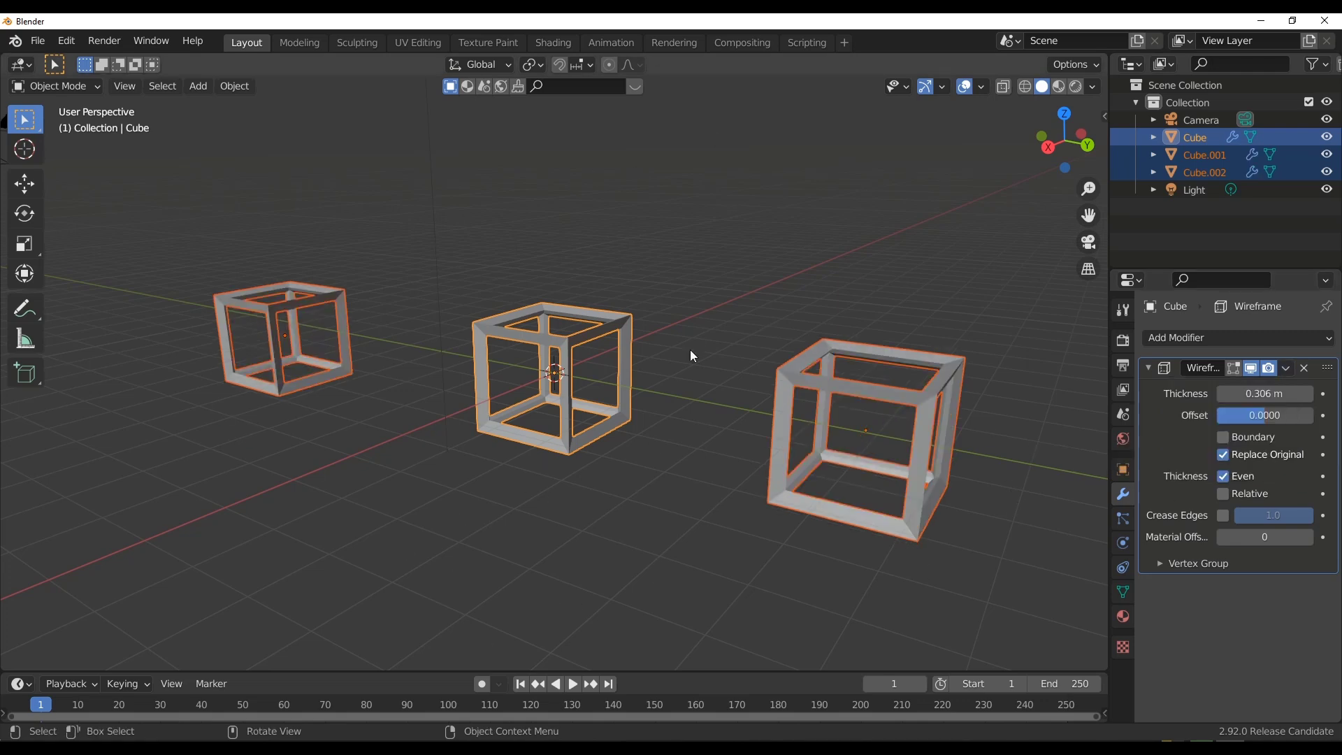
Inspect the wireframe structure of all three cubes from several angles and distances, and check the middle cube's modifier settings.
{"action": "middle_click_drag", "start_coordinate": [693, 356], "coordinate": [624, 437]}
{"action": "left_click", "coordinate": [660, 448]}
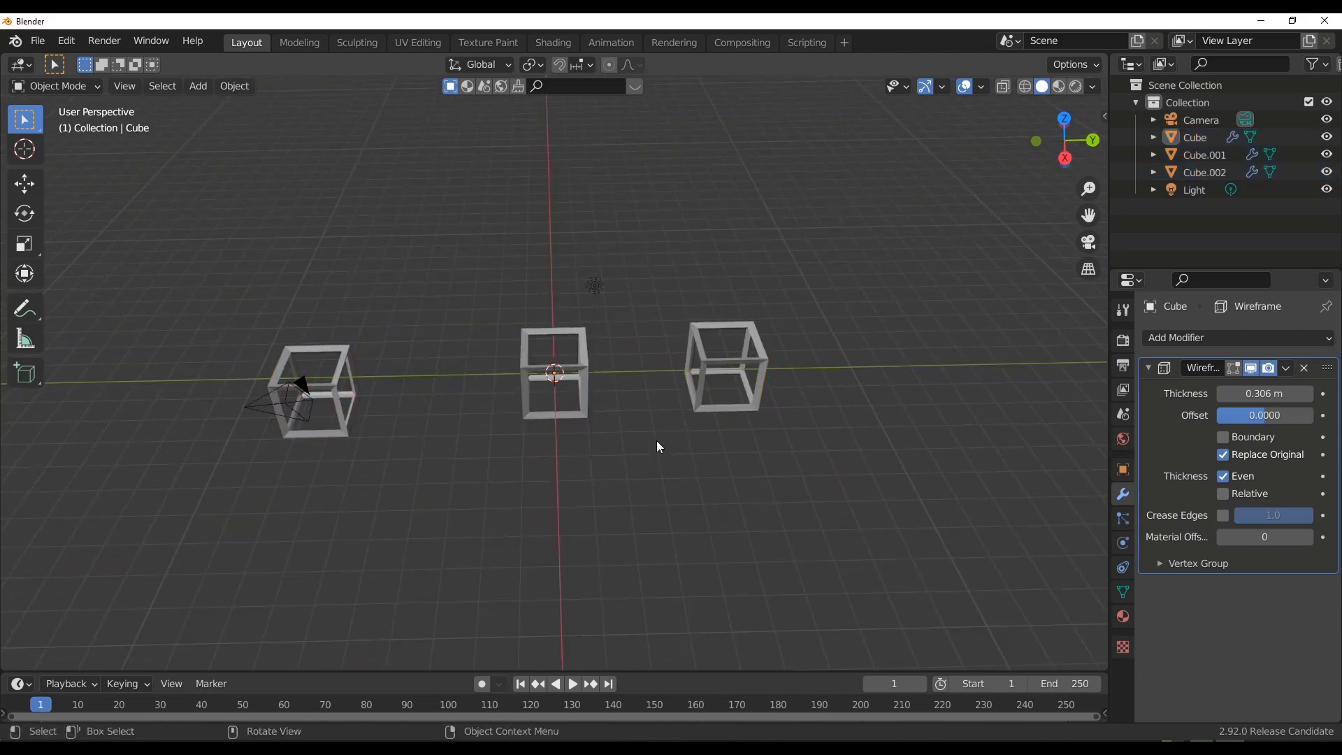
{"action": "scroll", "coordinate": [656, 444], "scroll_direction": "up", "scroll_amount": 3}
{"action": "middle_click_drag", "start_coordinate": [657, 443], "coordinate": [609, 465]}
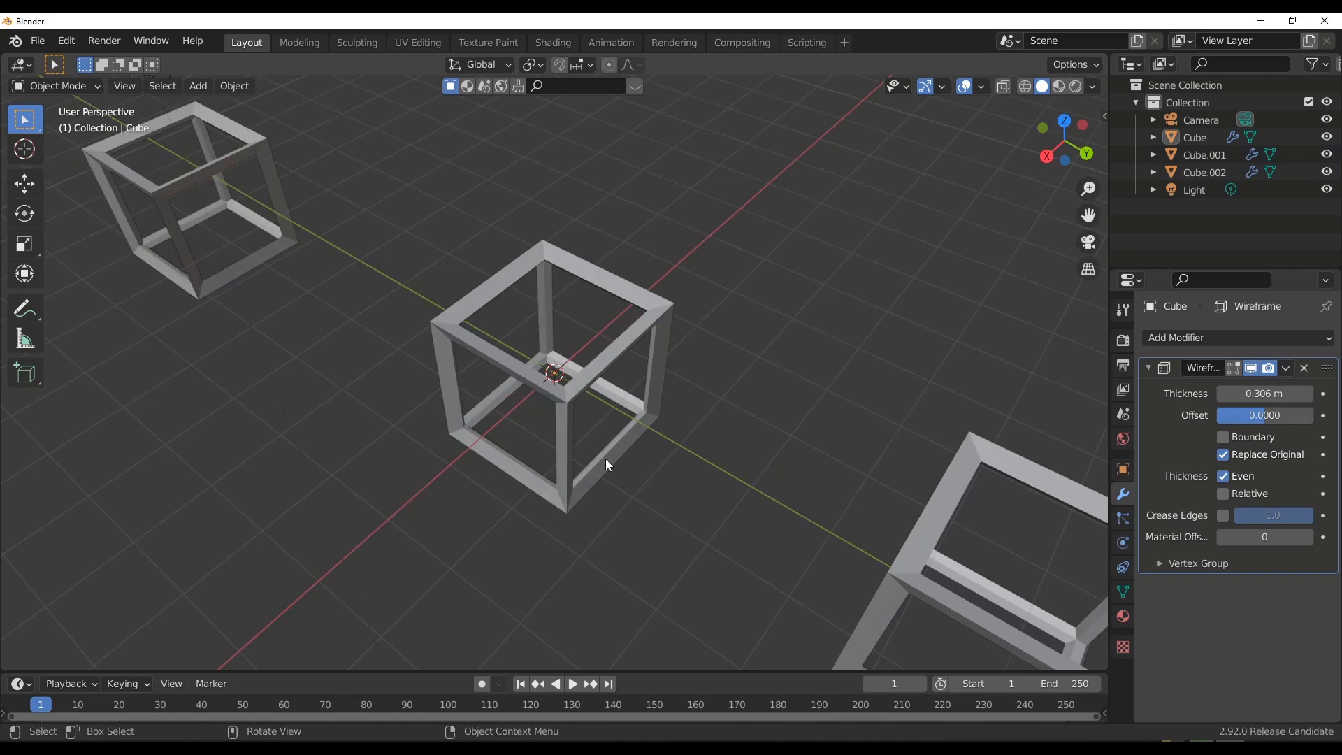
{"action": "scroll", "coordinate": [551, 378], "scroll_direction": "down", "scroll_amount": 4}
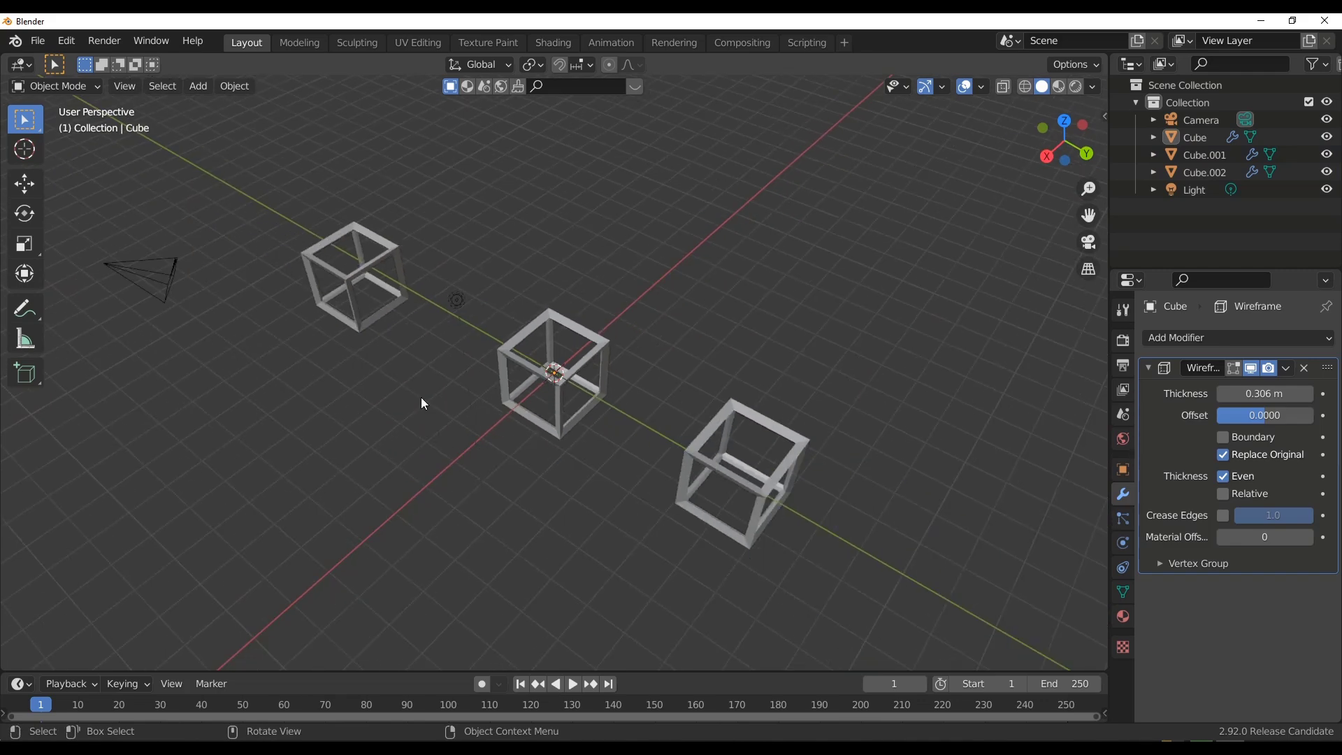
{"action": "scroll", "coordinate": [424, 404], "scroll_direction": "down", "scroll_amount": 4}
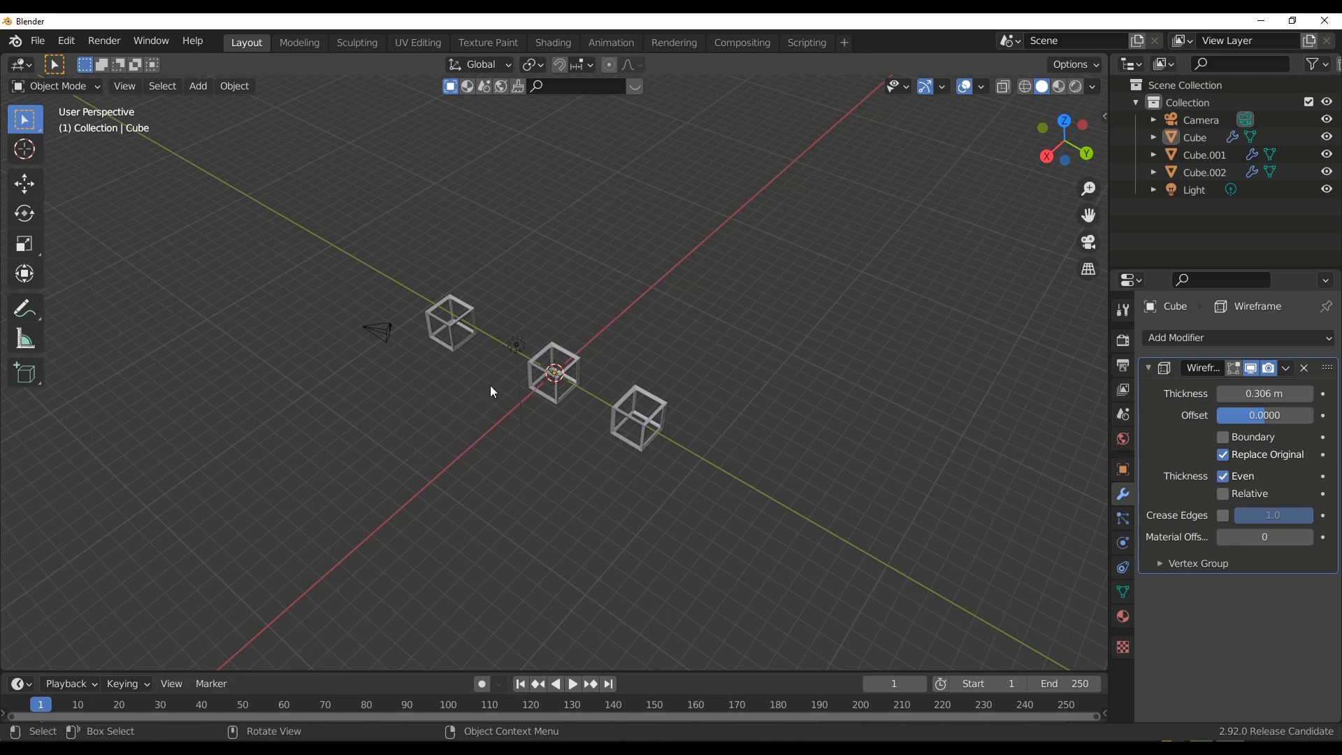
{"action": "scroll", "coordinate": [593, 343], "scroll_direction": "up", "scroll_amount": 8}
{"action": "left_click", "coordinate": [581, 400]}
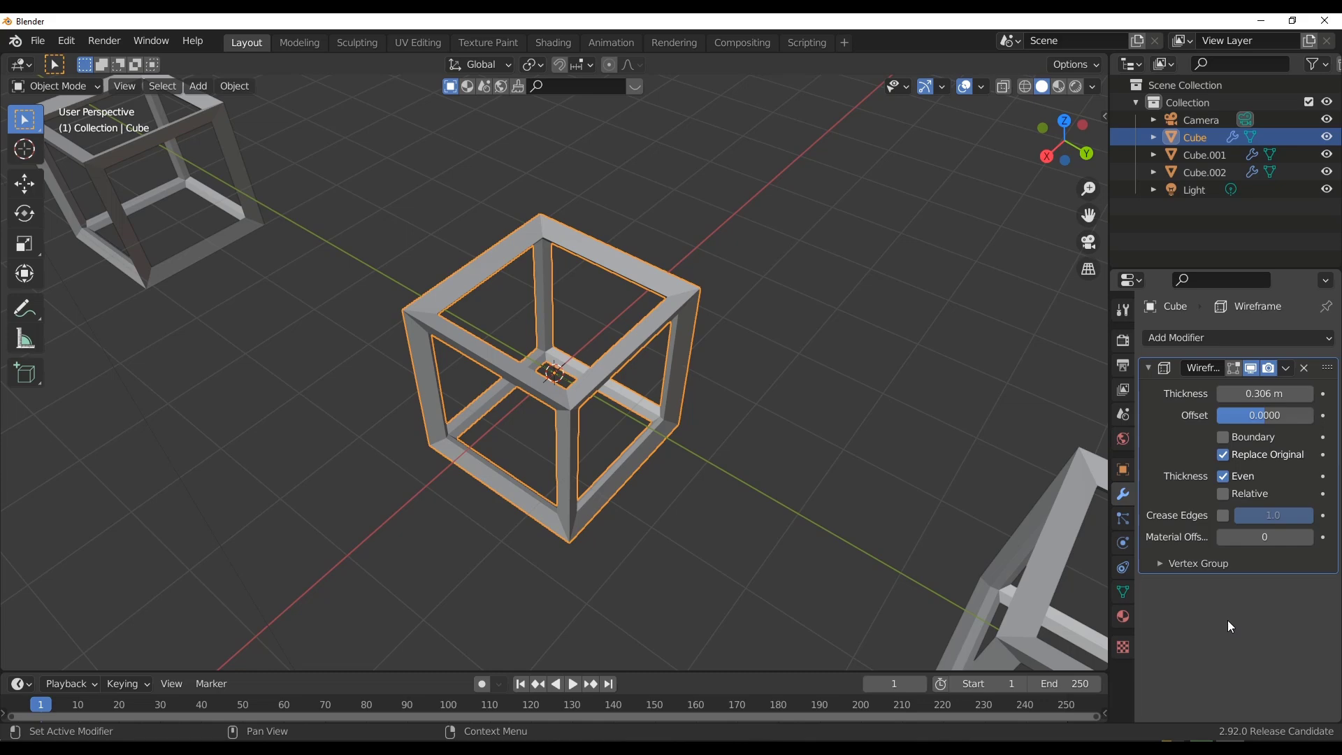
{"action": "scroll", "coordinate": [765, 462], "scroll_direction": "down", "scroll_amount": 3}
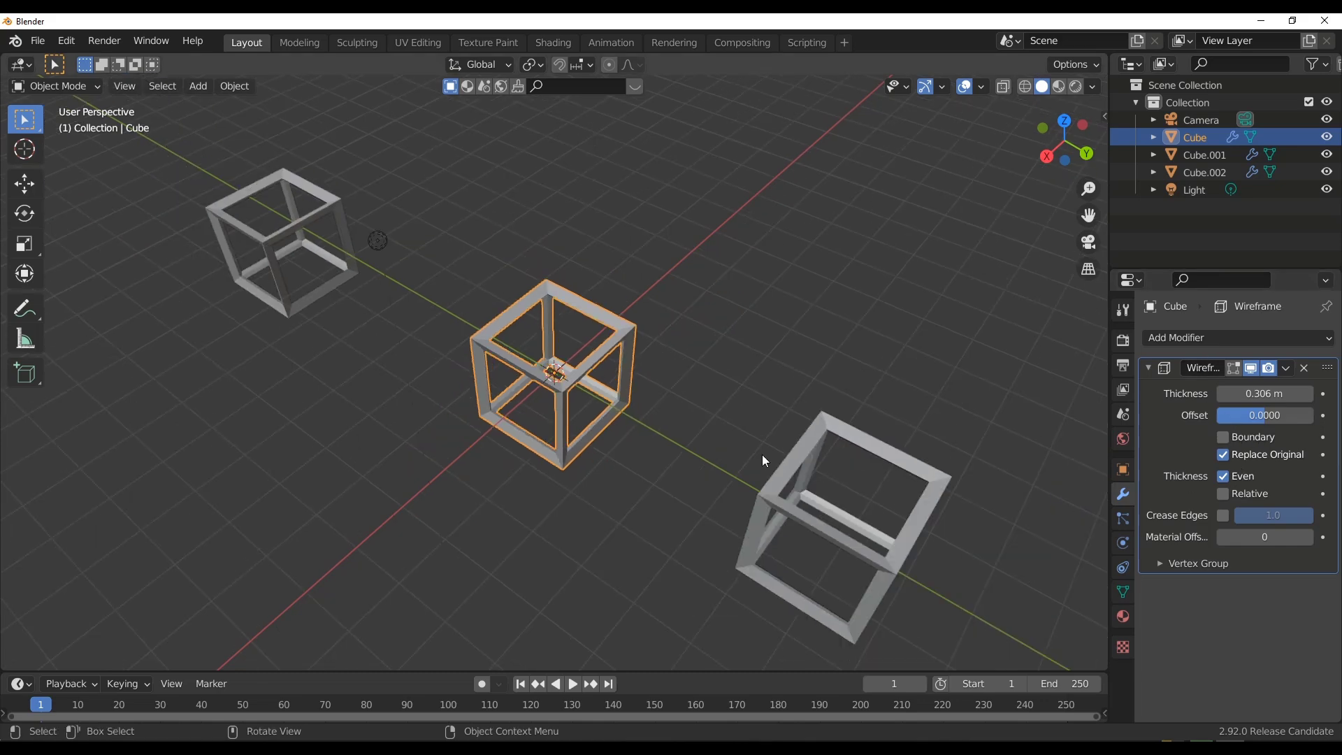
{"action": "mouse_move", "coordinate": [765, 461]}
{"action": "middle_mouse_down"}
{"action": "mouse_move", "coordinate": [794, 489]}
{"action": "mouse_move", "coordinate": [378, 470]}
{"action": "mouse_move", "coordinate": [504, 443]}
{"action": "mouse_move", "coordinate": [704, 482]}
{"action": "mouse_move", "coordinate": [749, 450]}
{"action": "mouse_move", "coordinate": [615, 453]}
{"action": "mouse_move", "coordinate": [466, 480]}
{"action": "mouse_move", "coordinate": [490, 483]}
{"action": "middle_mouse_up"}
{"action": "scroll", "coordinate": [354, 468], "scroll_direction": "down", "scroll_amount": 3}
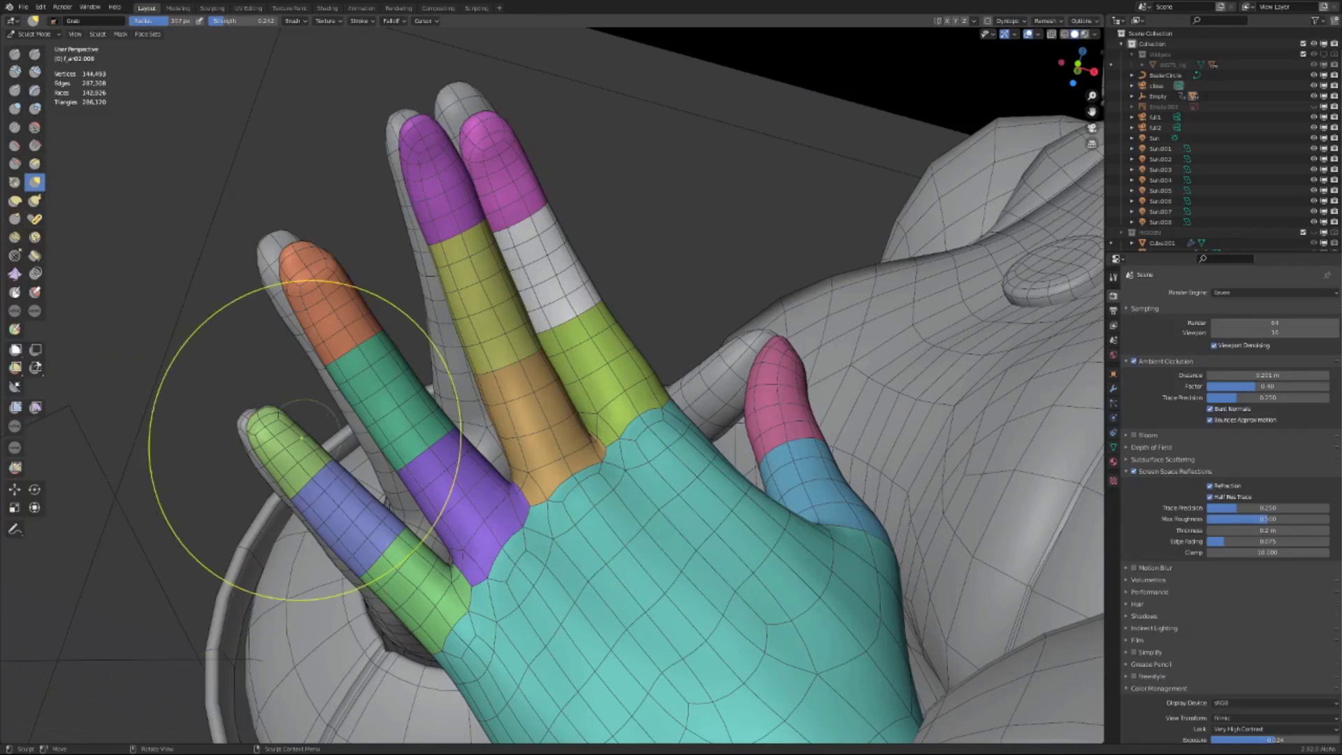
Pull the silhouette of the sculpted hand's fingers outward with Grab brush strokes, starting with both sides of the ring finger.
{"action": "mouse_move", "coordinate": [360, 302]}
{"action": "left_mouse_down"}
{"action": "mouse_move", "coordinate": [404, 278]}
{"action": "mouse_move", "coordinate": [219, 333]}
{"action": "mouse_move", "coordinate": [376, 286]}
{"action": "left_mouse_up"}
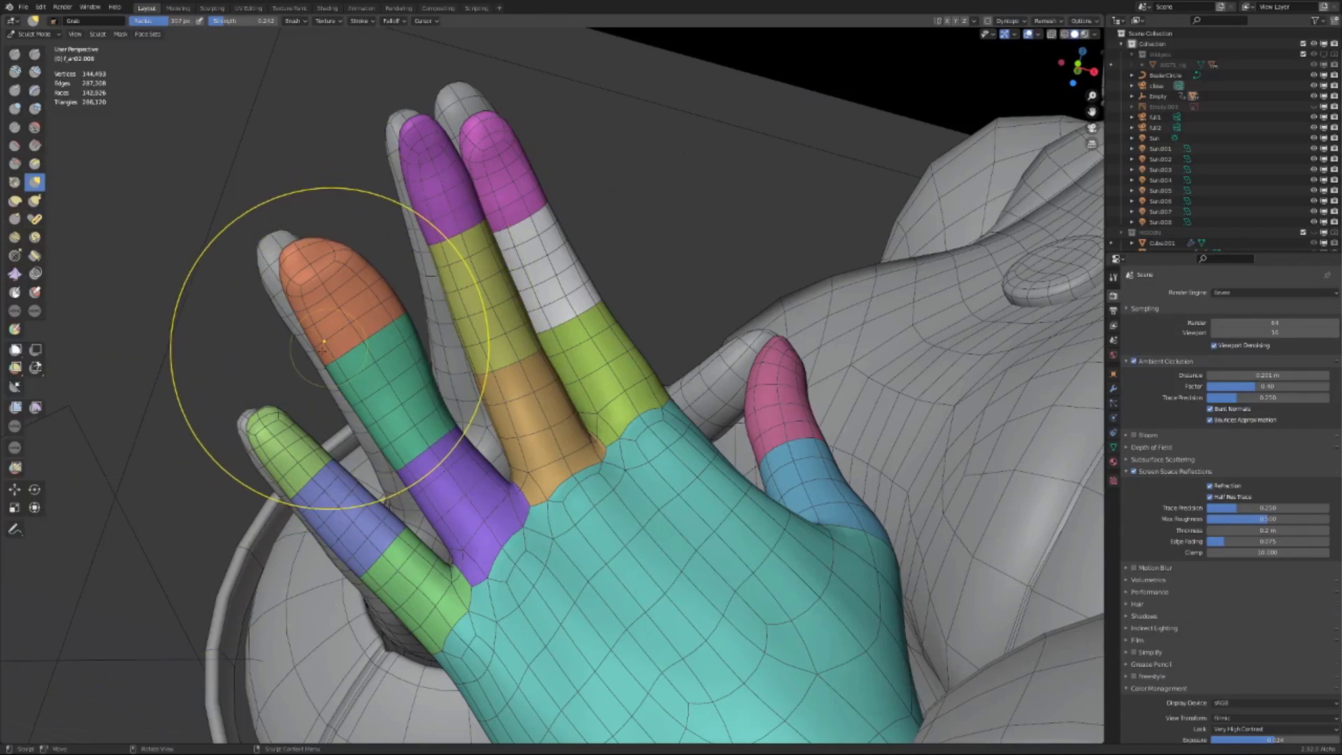
{"action": "left_click_drag", "start_coordinate": [324, 342], "coordinate": [290, 335]}
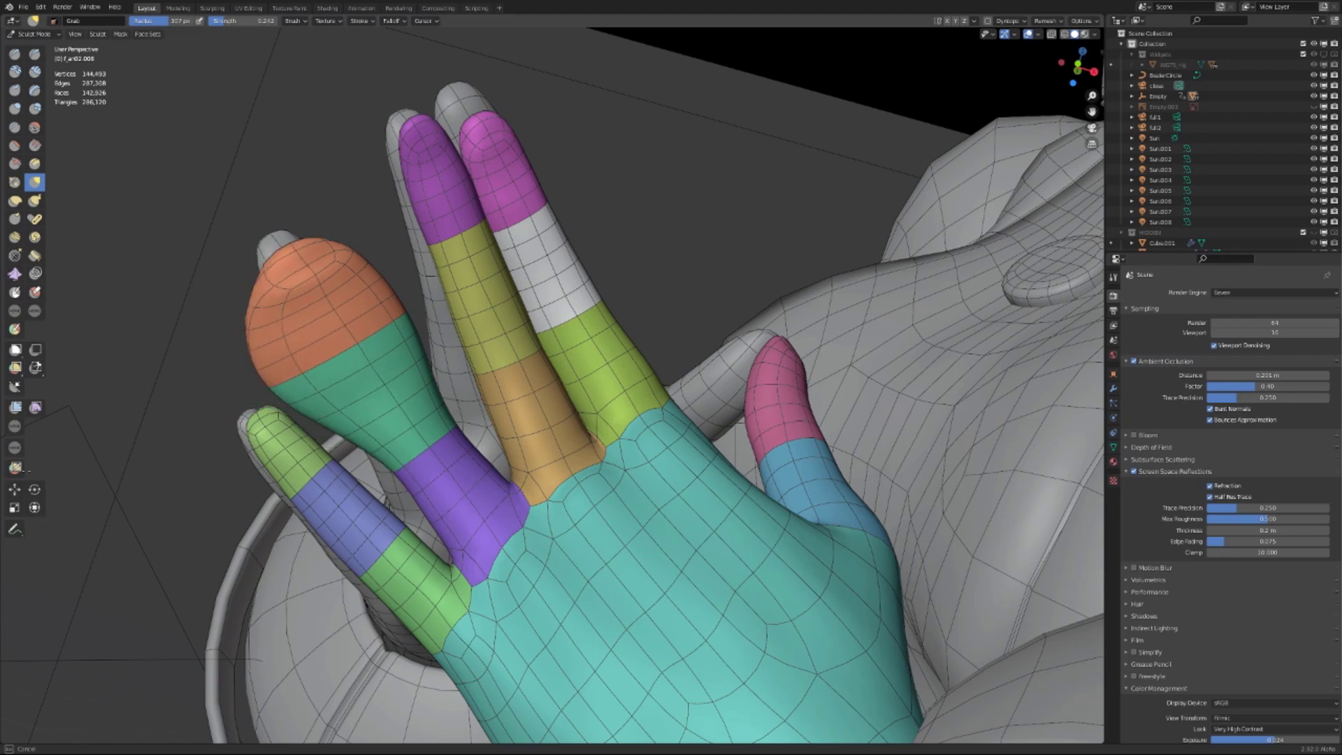
{"action": "left_click_drag", "start_coordinate": [26, 470], "coordinate": [304, 349]}
{"action": "mouse_move", "coordinate": [395, 308]}
{"action": "left_mouse_down"}
{"action": "mouse_move", "coordinate": [215, 396]}
{"action": "mouse_move", "coordinate": [321, 345]}
{"action": "mouse_move", "coordinate": [301, 356]}
{"action": "left_mouse_up"}
{"action": "left_click_drag", "start_coordinate": [458, 224], "coordinate": [427, 245]}
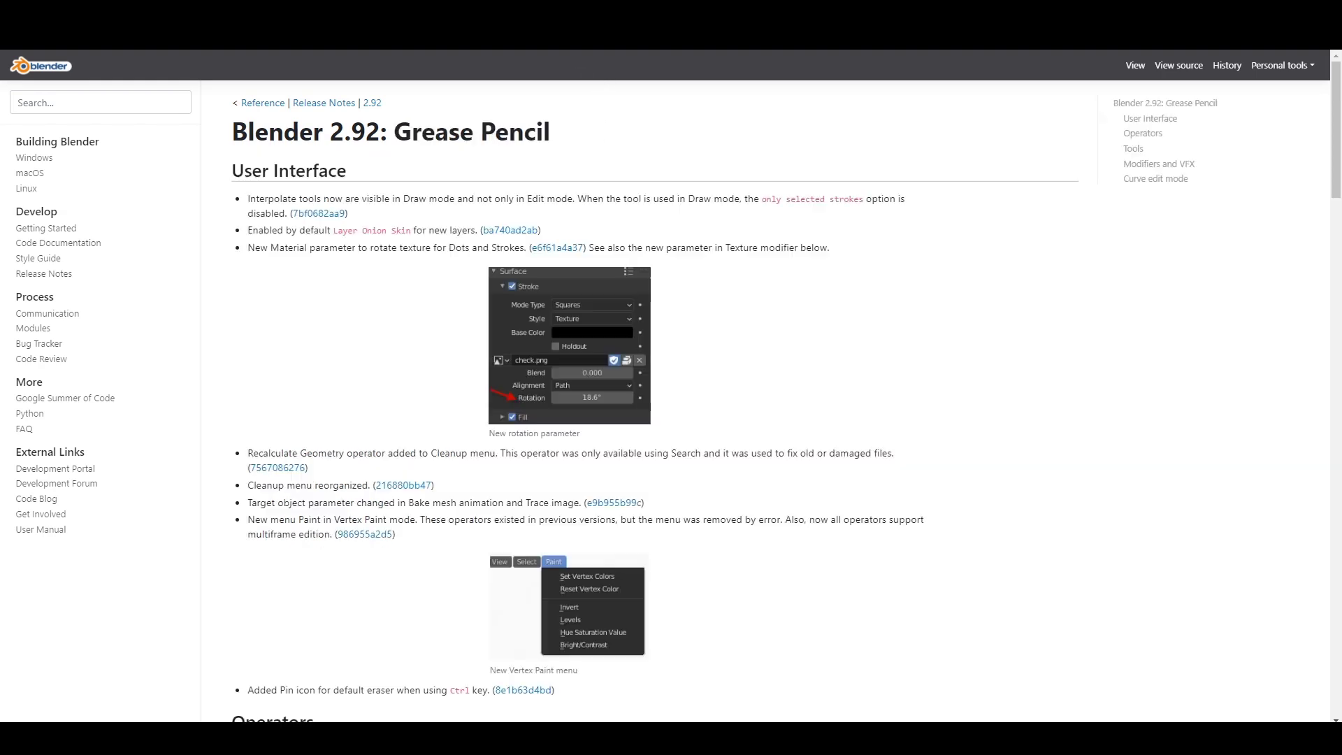
Preview the reference dance animation and place the video file dance fish0168-0363.mkv in the 3D viewport as a reference image.
{"action": "scroll", "coordinate": [840, 298], "scroll_direction": "down", "scroll_amount": 10}
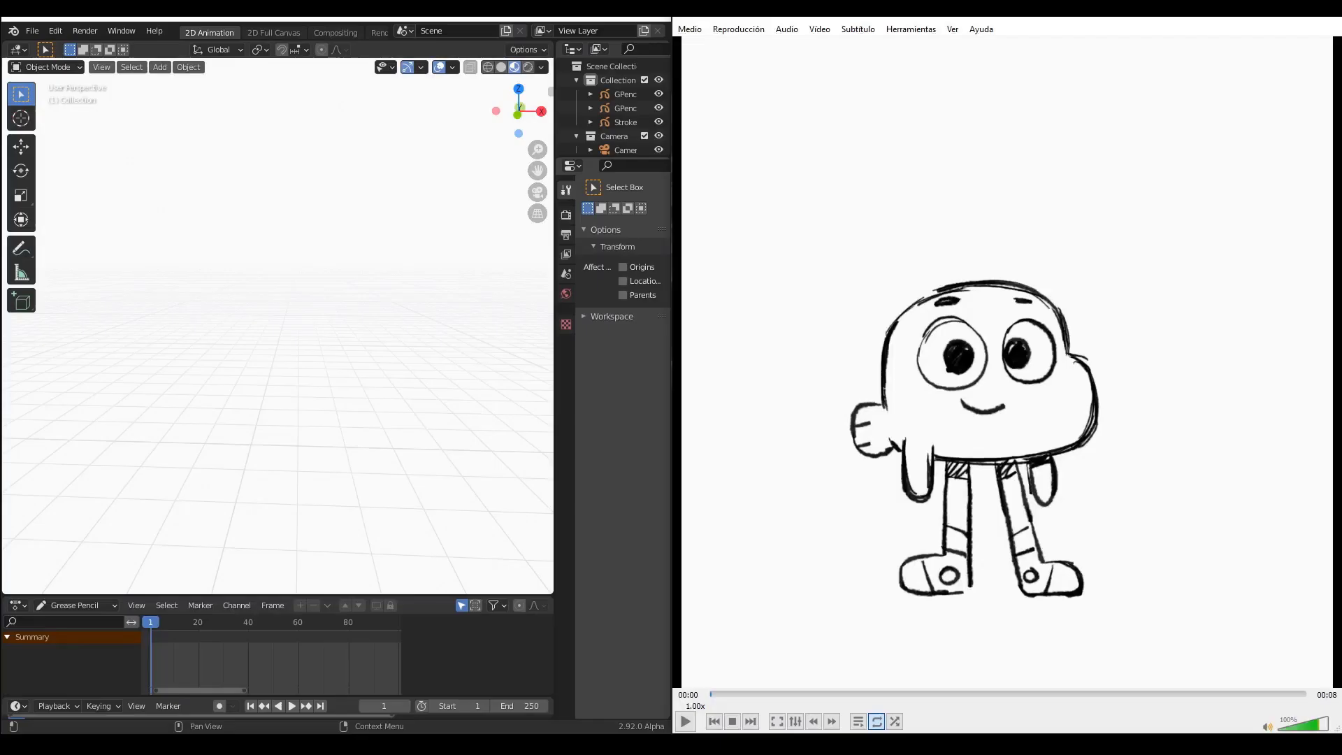
{"action": "left_click", "coordinate": [687, 721]}
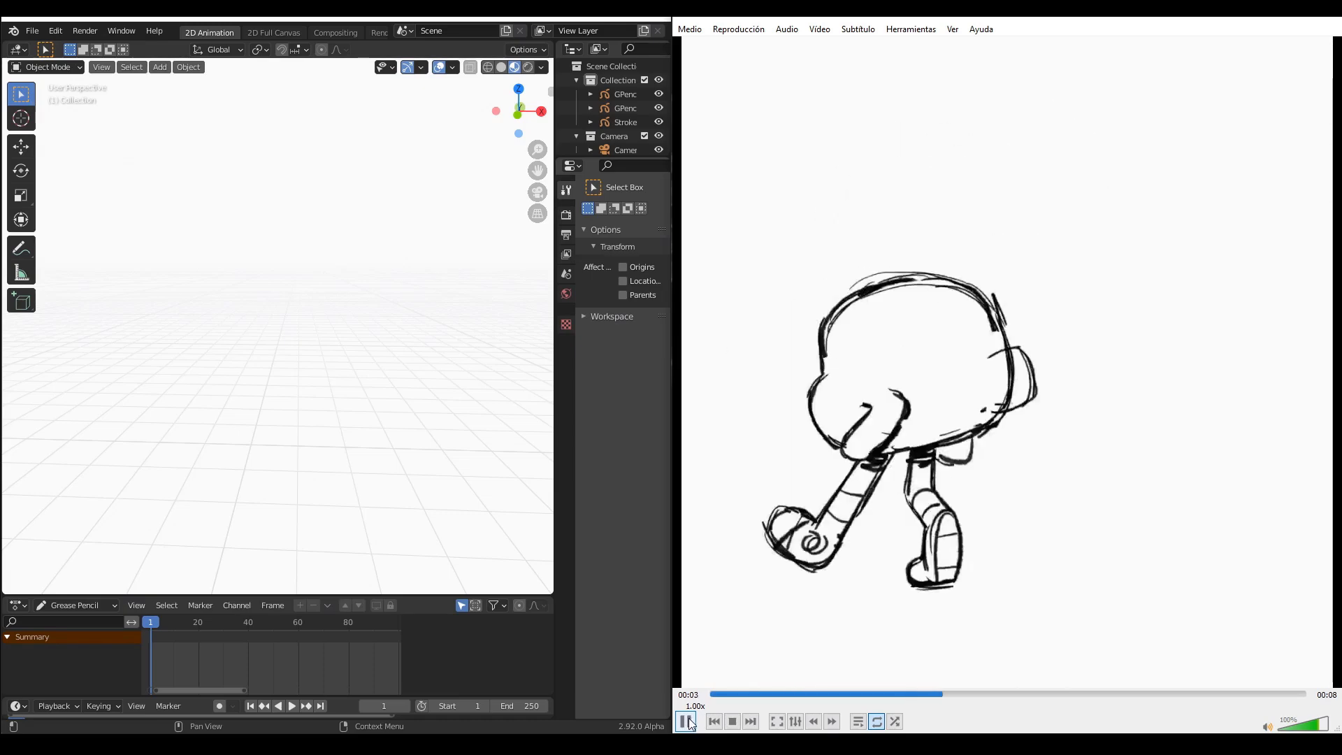
{"action": "left_click", "coordinate": [687, 721]}
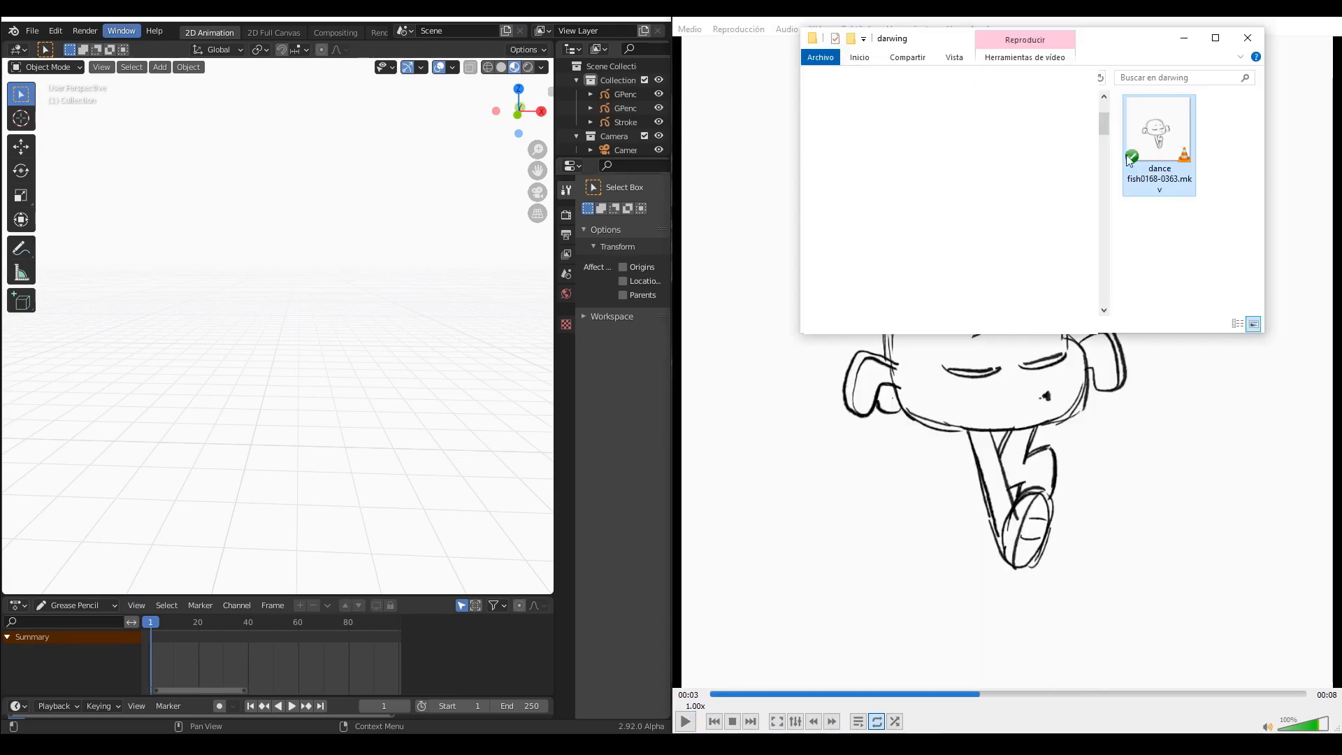
{"action": "left_click_drag", "start_coordinate": [1160, 140], "coordinate": [98, 265]}
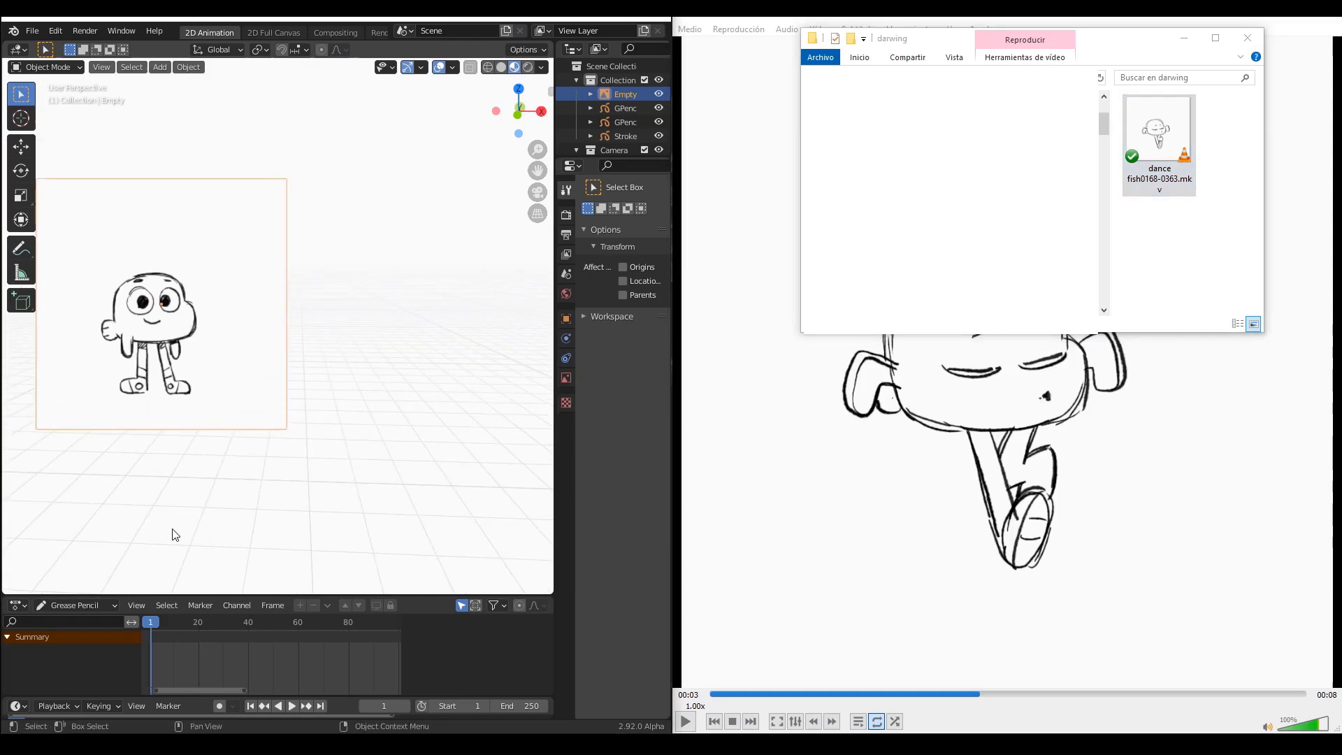
{"action": "key", "text": "space"}
{"action": "key", "text": "Escape"}
Trace the reference image to Grease Pencil with the mode set to Sequence.
{"action": "left_click", "coordinate": [187, 68]}
{"action": "left_click", "coordinate": [250, 455]}
{"action": "left_click", "coordinate": [274, 599]}
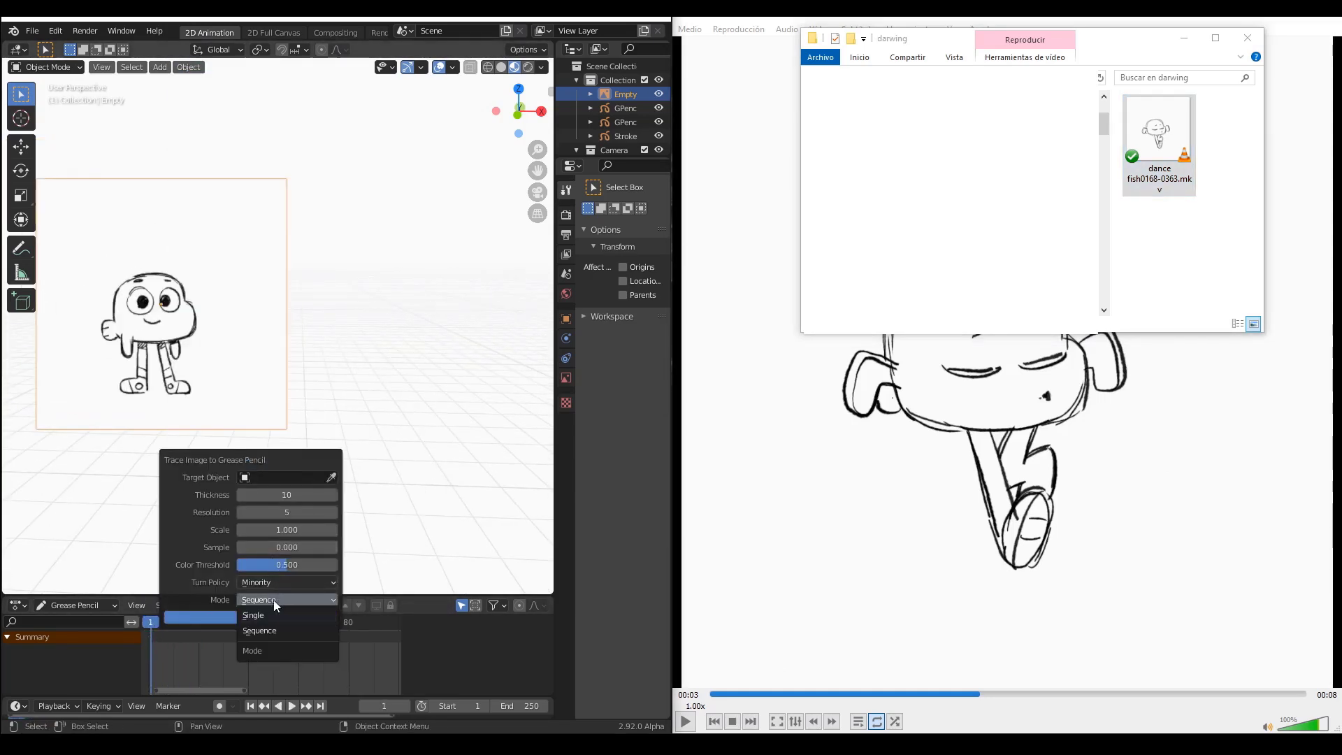
{"action": "left_click", "coordinate": [273, 611]}
{"action": "left_click", "coordinate": [257, 618]}
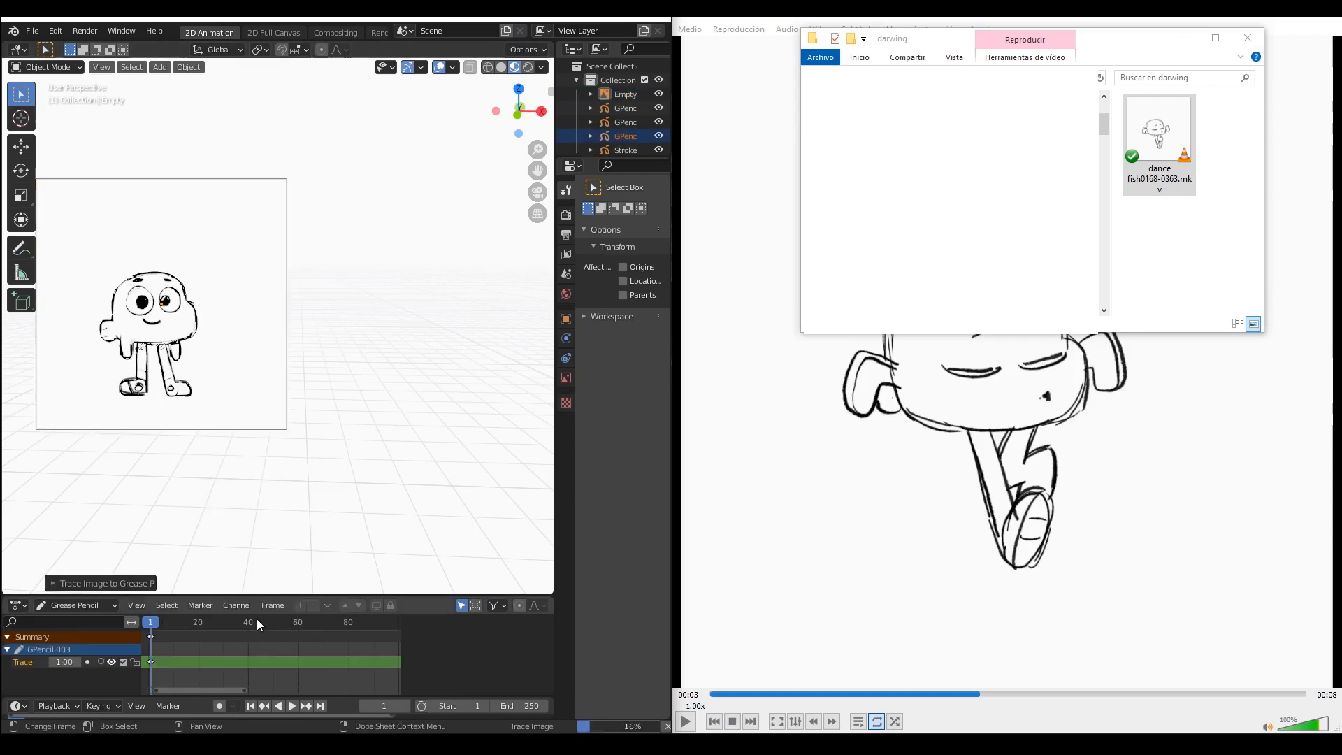
Move the traced Grease Pencil drawing along the X axis beside the reference and play the animation, stopping at frame 13.
{"action": "key", "text": "g"}
{"action": "key", "text": "x"}
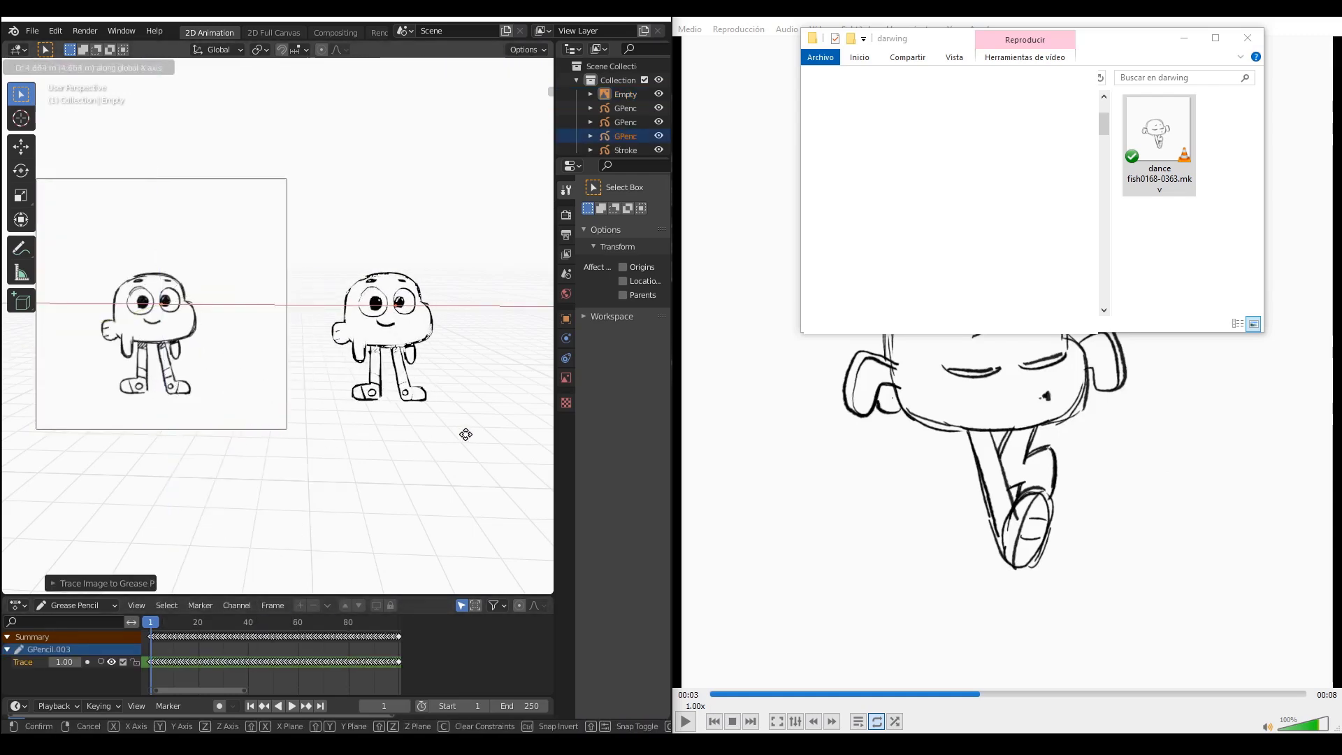
{"action": "left_click", "coordinate": [463, 448]}
{"action": "key", "text": "space"}
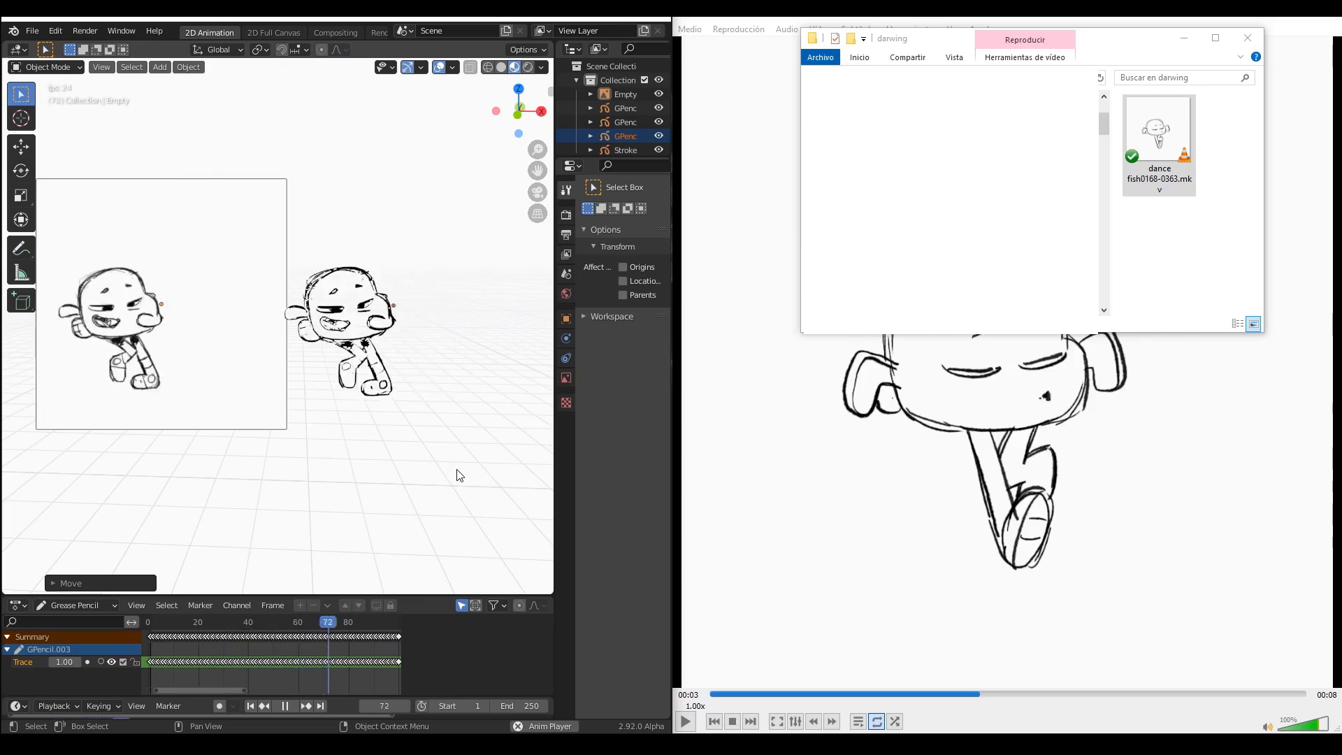
{"action": "left_click", "coordinate": [181, 628]}
{"action": "key", "text": "space"}
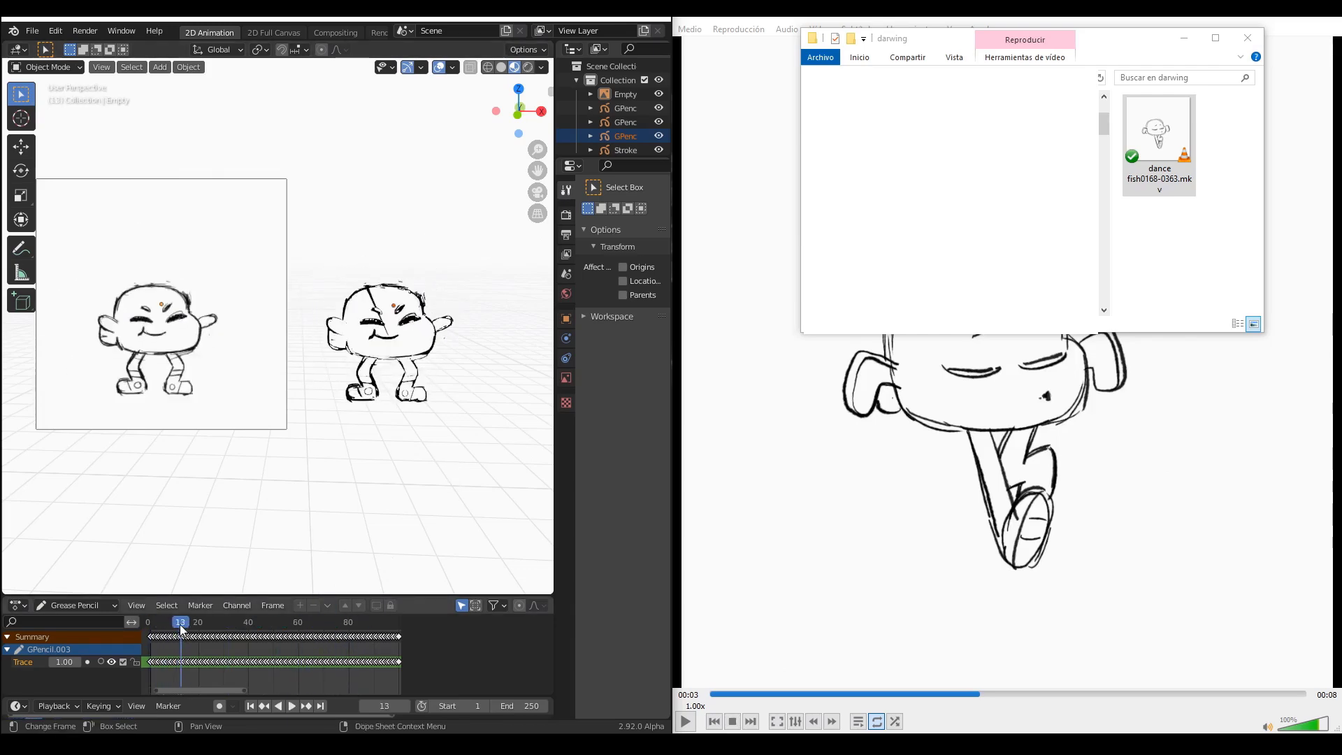
In Edit Mode at frame 13, turn off proportional editing and move the stray diagonal line's points off the face into the head outline.
{"action": "scroll", "coordinate": [413, 330], "scroll_direction": "up", "scroll_amount": 7}
{"action": "left_click", "coordinate": [489, 395]}
{"action": "key", "text": "ctrl+Tab"}
{"action": "left_click", "coordinate": [598, 393]}
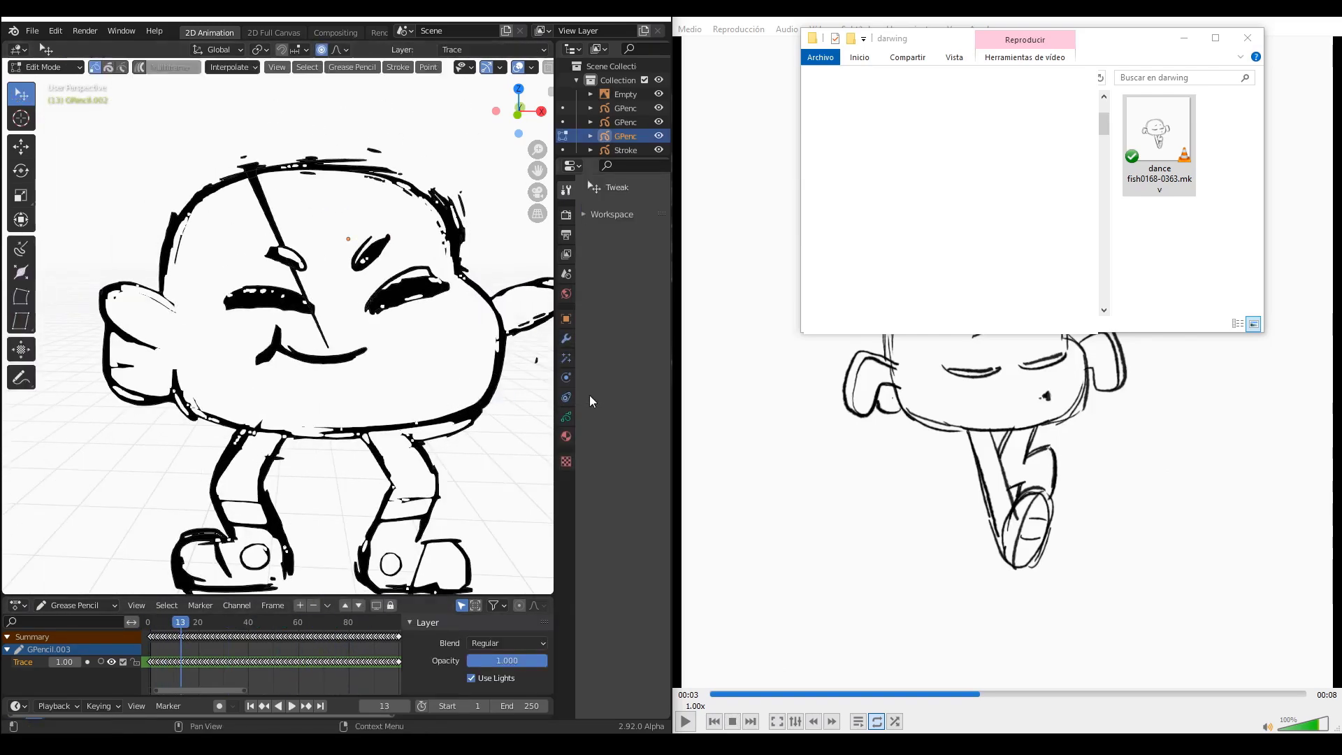
{"action": "left_click", "coordinate": [321, 51]}
{"action": "mouse_move", "coordinate": [328, 345]}
{"action": "left_mouse_down"}
{"action": "mouse_move", "coordinate": [291, 202]}
{"action": "mouse_move", "coordinate": [284, 217]}
{"action": "left_mouse_up"}
{"action": "left_click_drag", "start_coordinate": [276, 223], "coordinate": [266, 174]}
{"action": "scroll", "coordinate": [266, 181], "scroll_direction": "down", "scroll_amount": 5}
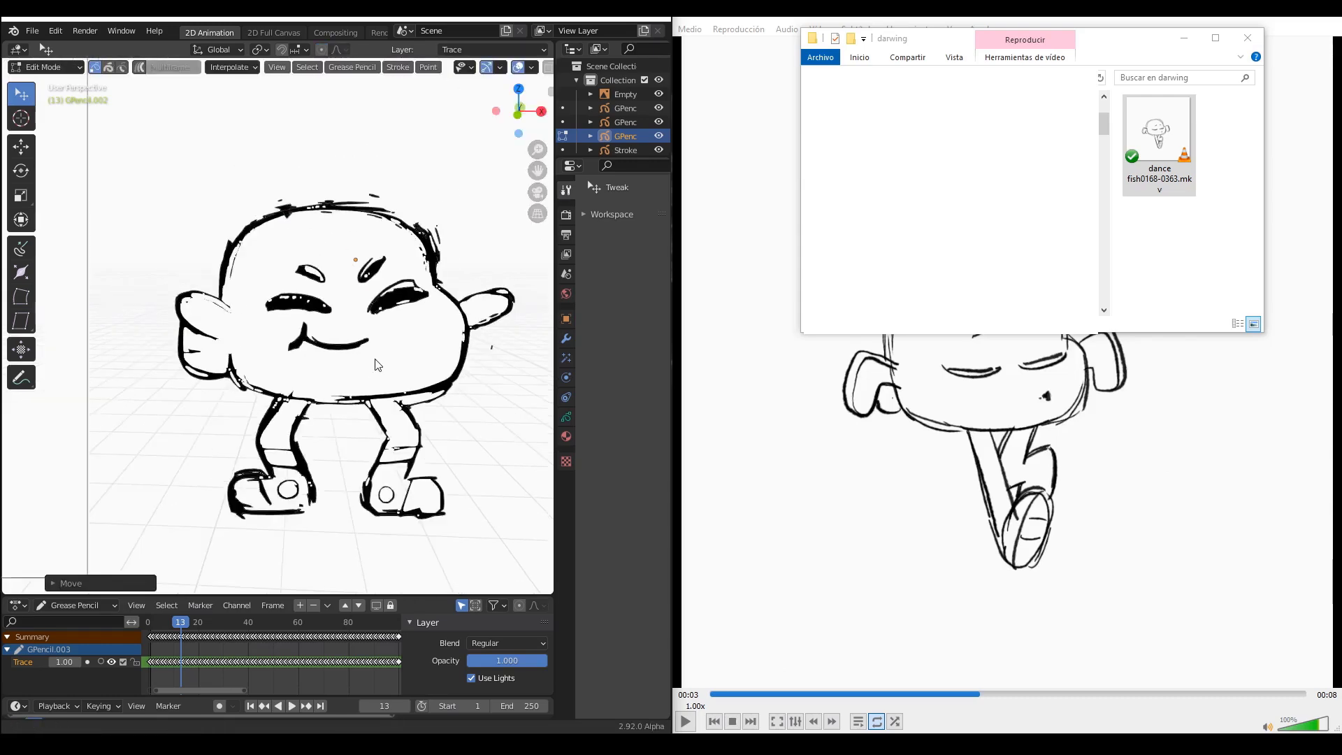
Turn on proportional editing and pull on the traced character's head, raised arm and leg to reshape its strokes.
{"action": "key", "text": "o"}
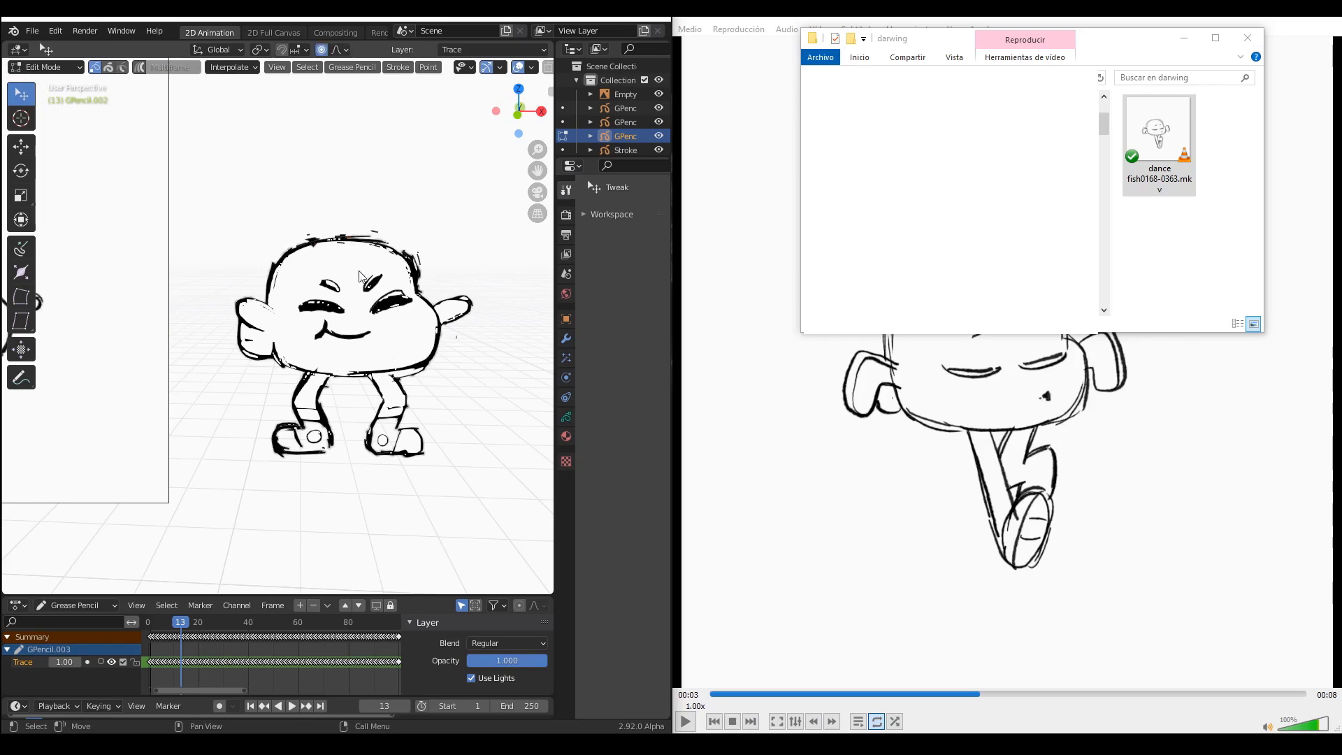
{"action": "key", "text": "g"}
{"action": "left_click", "coordinate": [358, 246]}
{"action": "left_click_drag", "start_coordinate": [467, 305], "coordinate": [452, 330]}
{"action": "right_click", "coordinate": [451, 330]}
{"action": "middle_click_drag", "start_coordinate": [371, 359], "coordinate": [350, 392]}
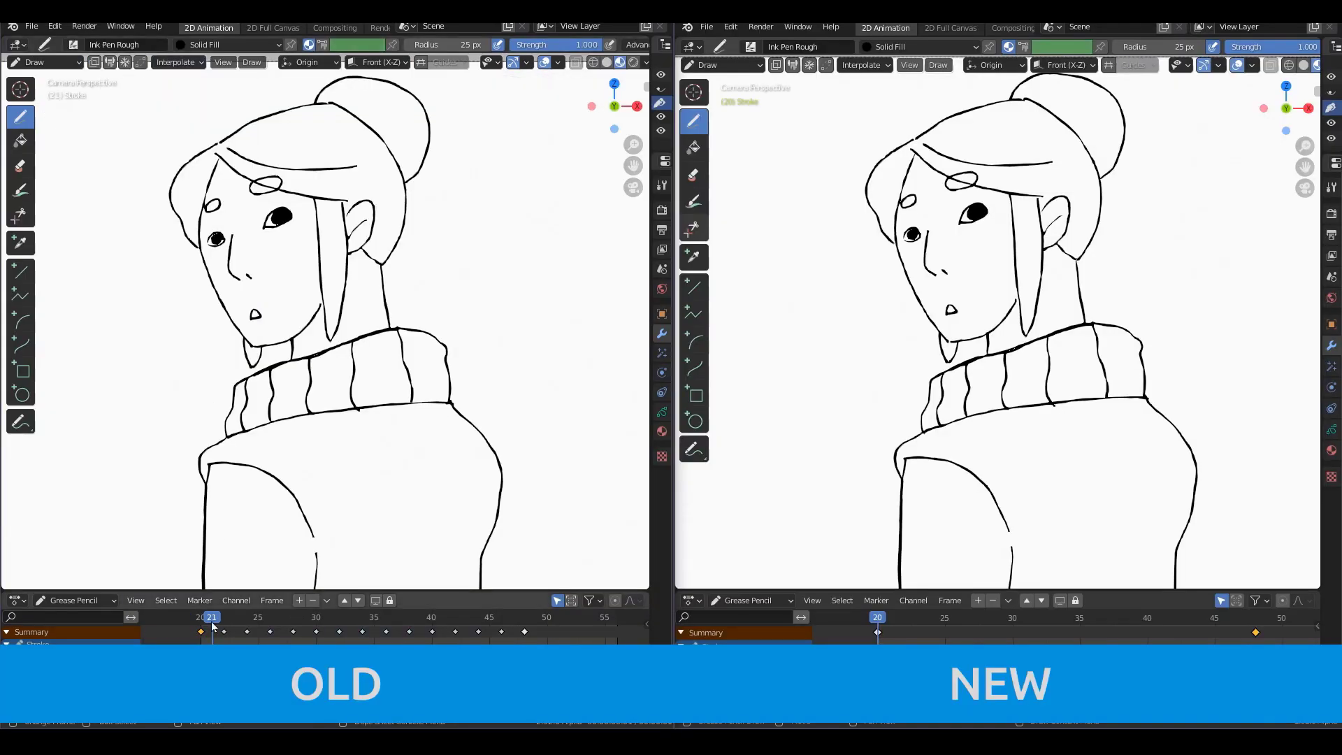
Interpolate the stroke sequence in the NEW example with a step of 2 and compare its playback with the OLD example's frames.
{"action": "mouse_move", "coordinate": [212, 623]}
{"action": "left_mouse_down"}
{"action": "mouse_move", "coordinate": [524, 628]}
{"action": "mouse_move", "coordinate": [144, 628]}
{"action": "mouse_move", "coordinate": [594, 628]}
{"action": "left_mouse_up"}
{"action": "left_click_drag", "start_coordinate": [593, 628], "coordinate": [524, 628]}
{"action": "left_click", "coordinate": [864, 65]}
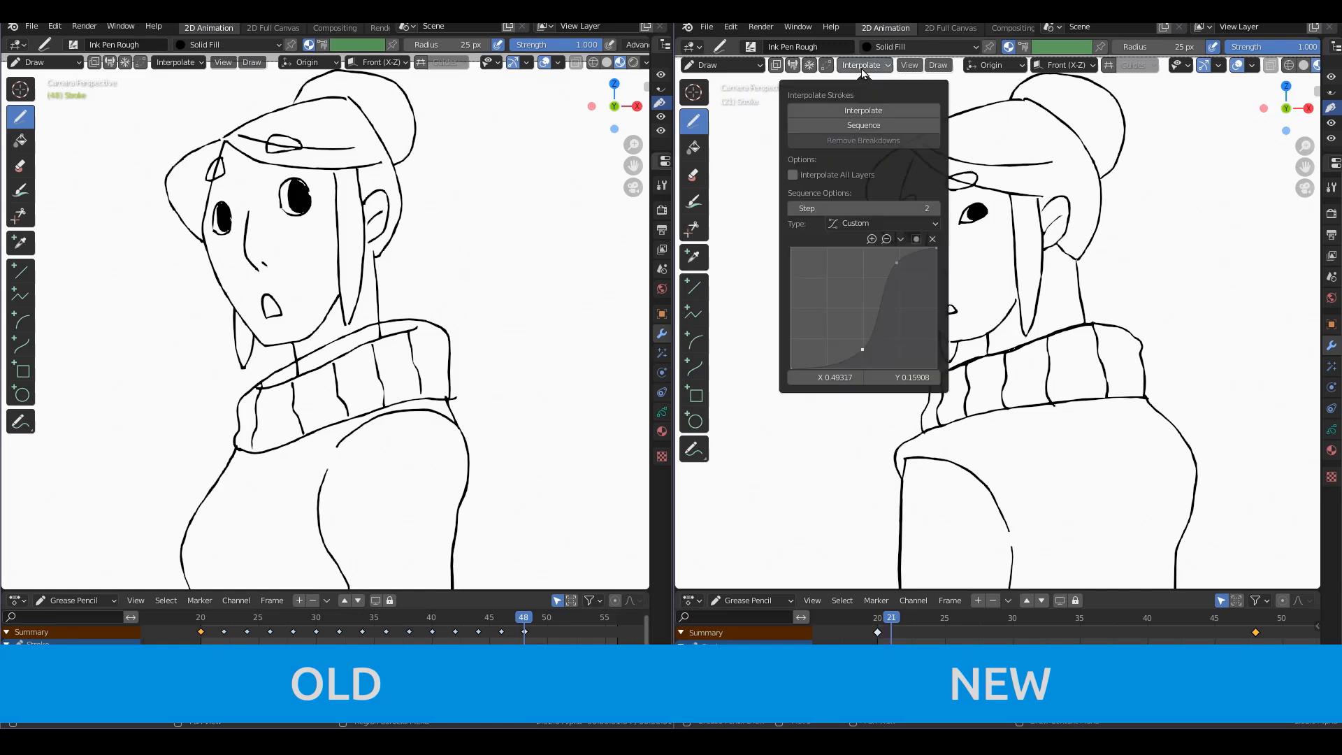
{"action": "left_click", "coordinate": [873, 128]}
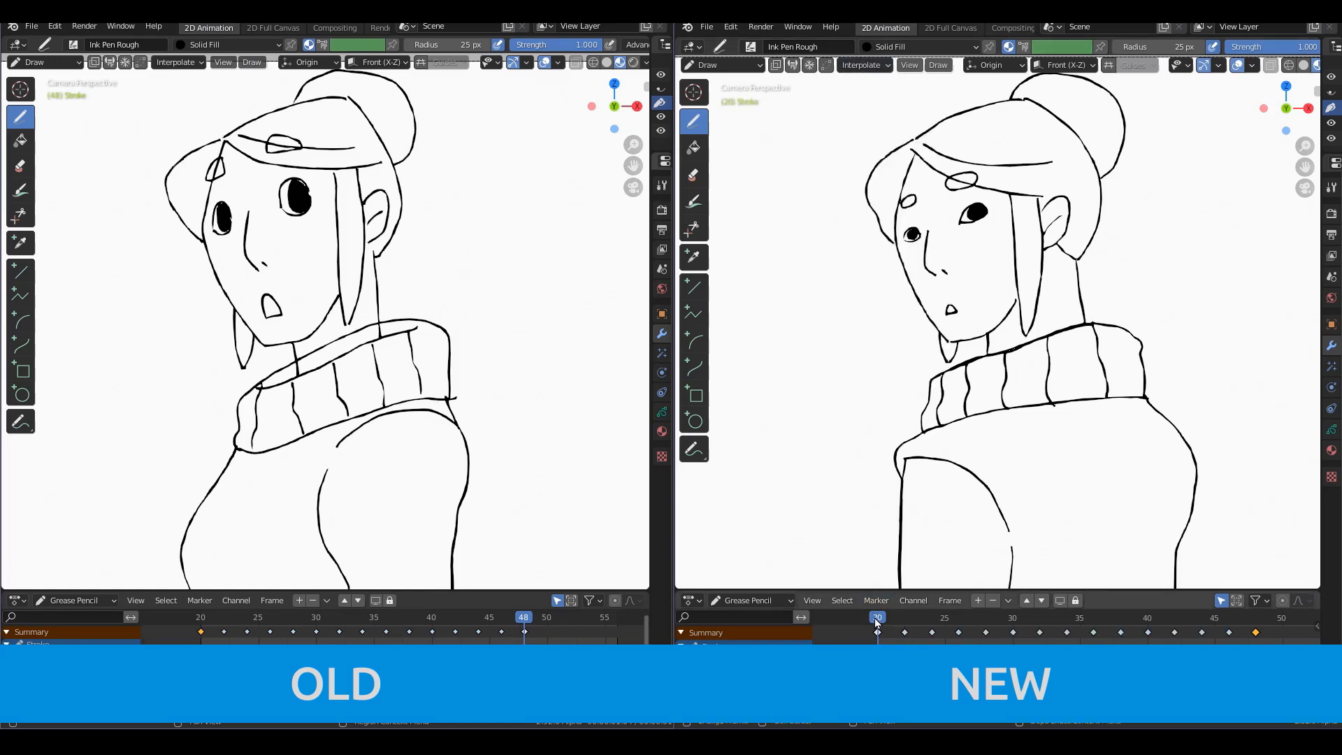
{"action": "left_click_drag", "start_coordinate": [869, 620], "coordinate": [959, 643]}
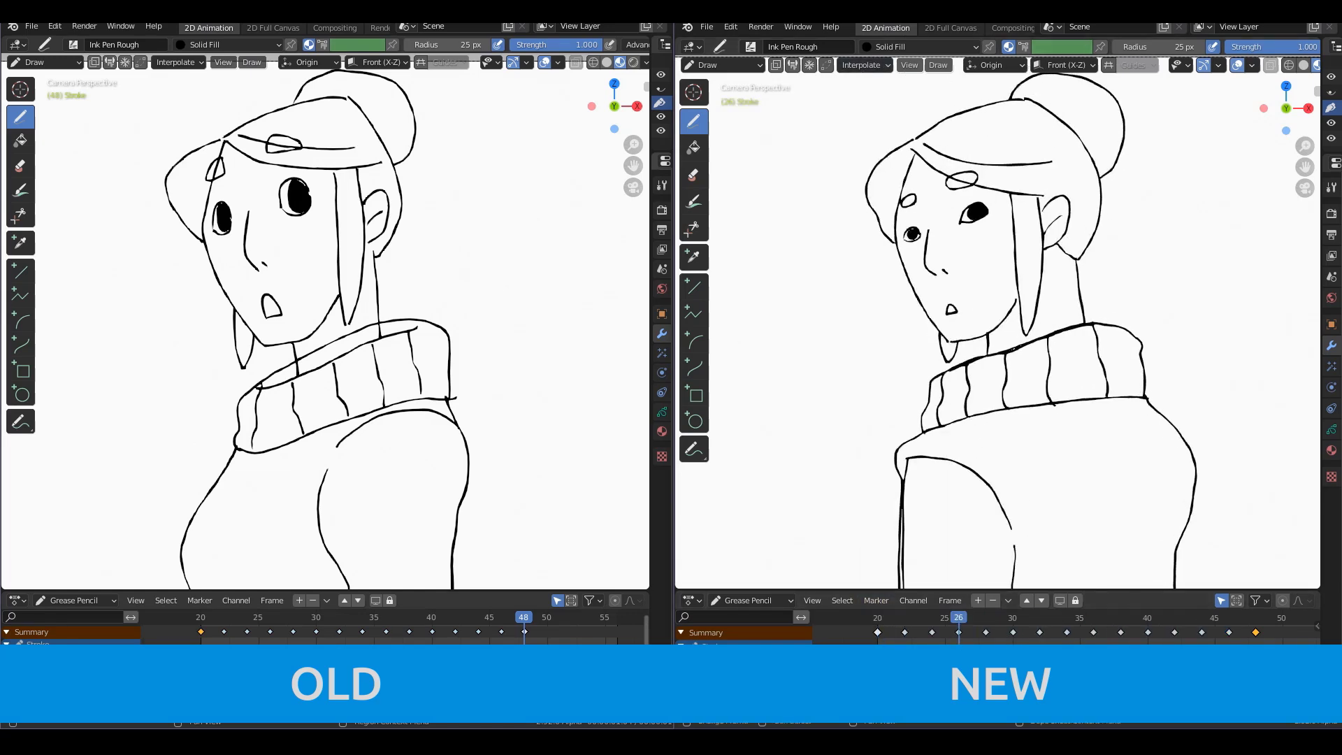
{"action": "key", "text": "space"}
{"action": "key", "text": "space"}
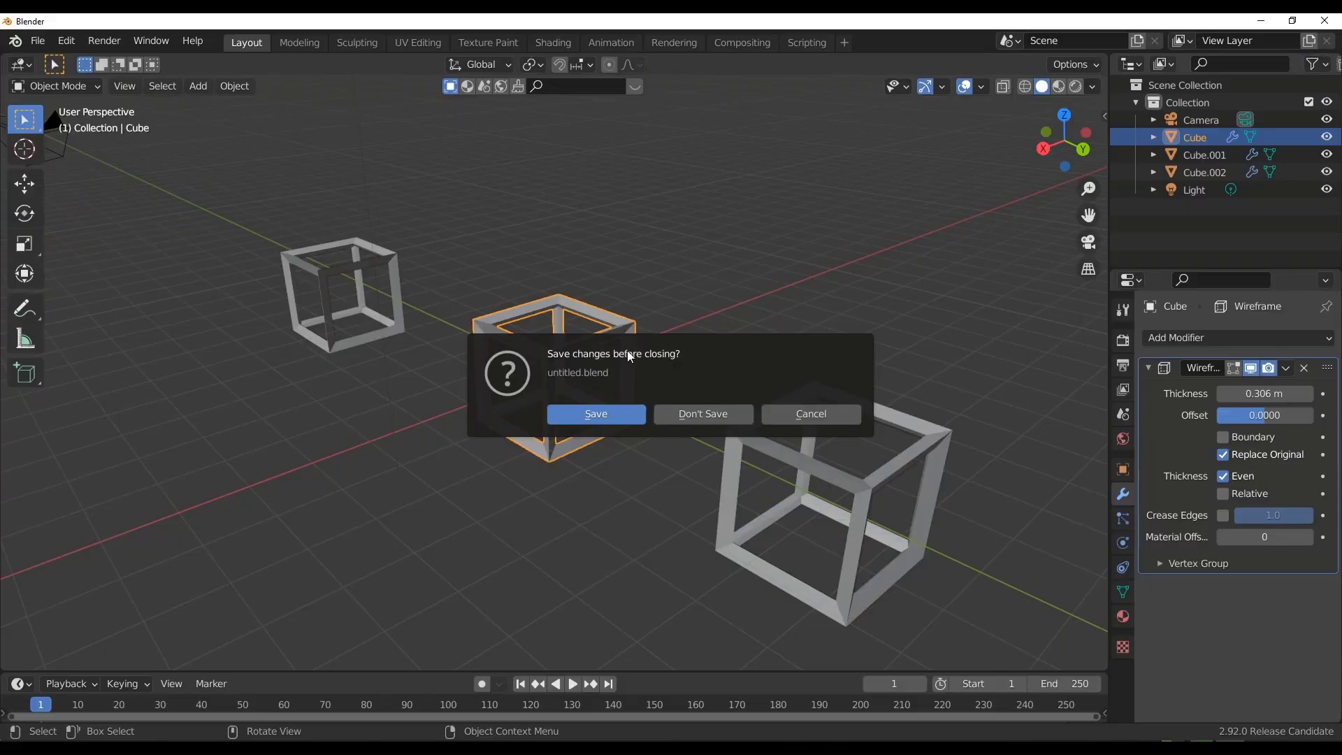
Open a new 2D Animation file without saving the cube scene, and draw and undo a wavy Pencil test stroke.
{"action": "left_click", "coordinate": [696, 417]}
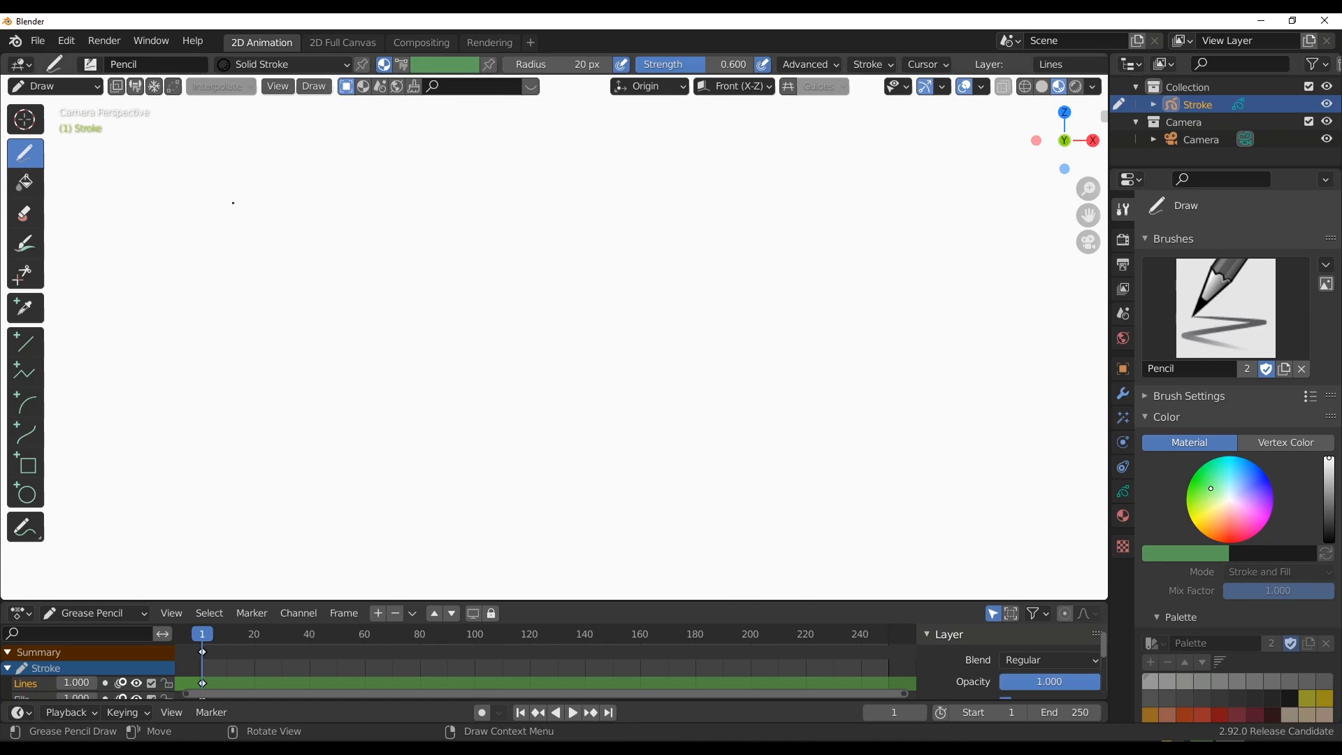
{"action": "mouse_move", "coordinate": [233, 186]}
{"action": "left_mouse_down"}
{"action": "mouse_move", "coordinate": [470, 209]}
{"action": "mouse_move", "coordinate": [928, 372]}
{"action": "left_mouse_up"}
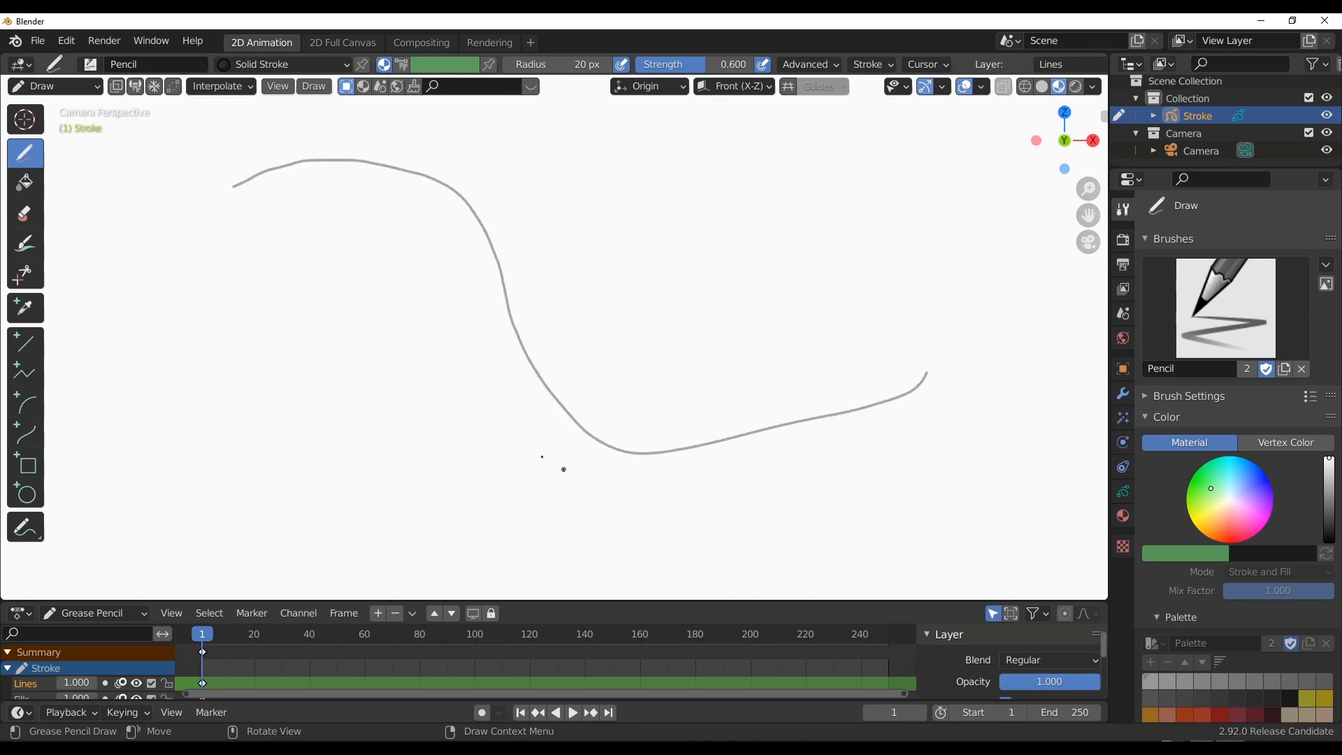
{"action": "key", "text": "ctrl+z"}
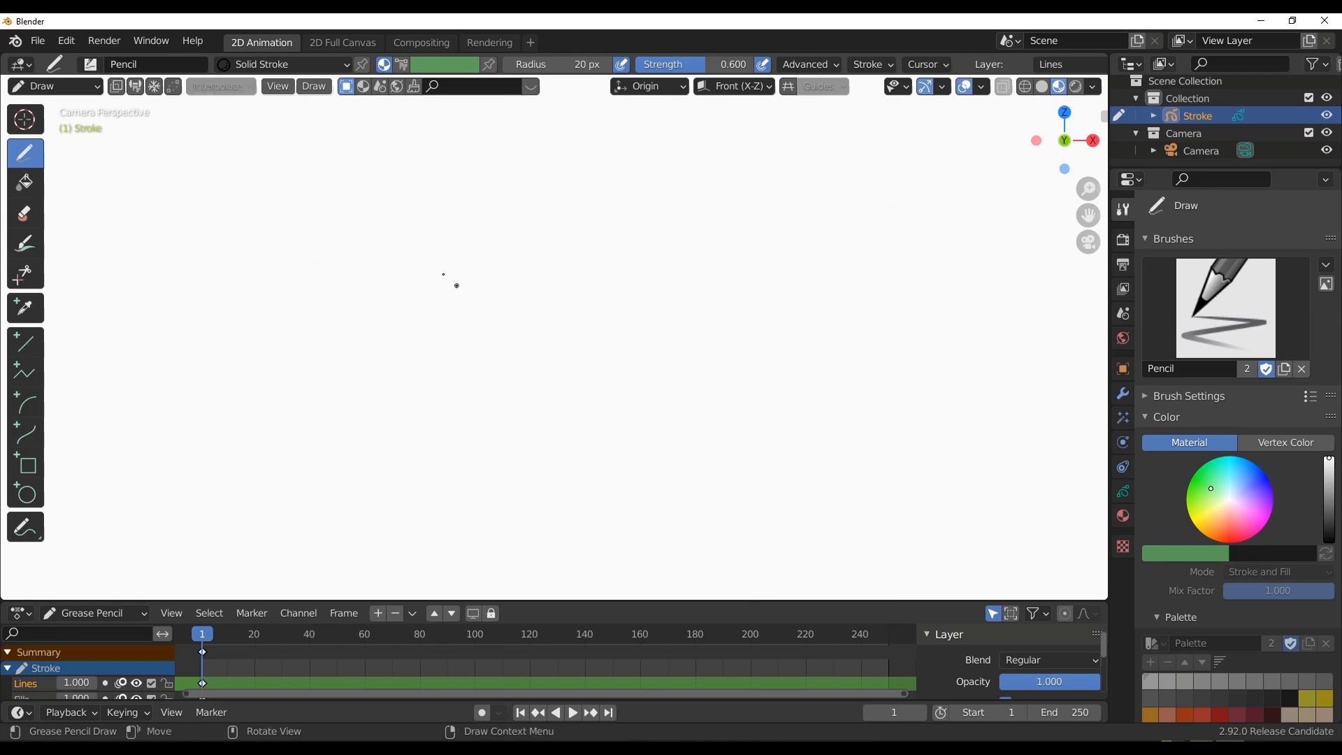
Draw a large S-shaped Pencil stroke and, in Edit Mode with Curve Editing on, select the point on its upper bend.
{"action": "mouse_move", "coordinate": [337, 180]}
{"action": "left_mouse_down"}
{"action": "mouse_move", "coordinate": [385, 175]}
{"action": "mouse_move", "coordinate": [442, 301]}
{"action": "mouse_move", "coordinate": [455, 439]}
{"action": "mouse_move", "coordinate": [580, 464]}
{"action": "left_mouse_up"}
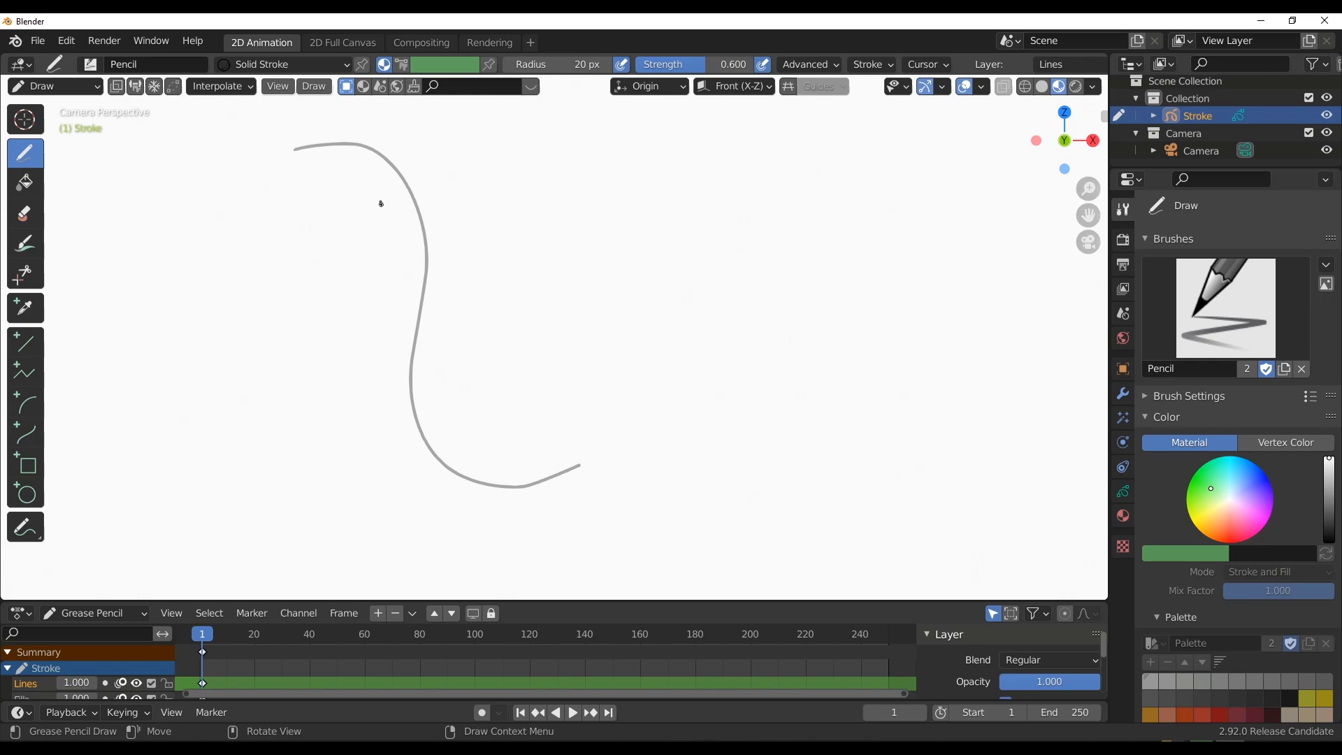
{"action": "key", "text": "Tab"}
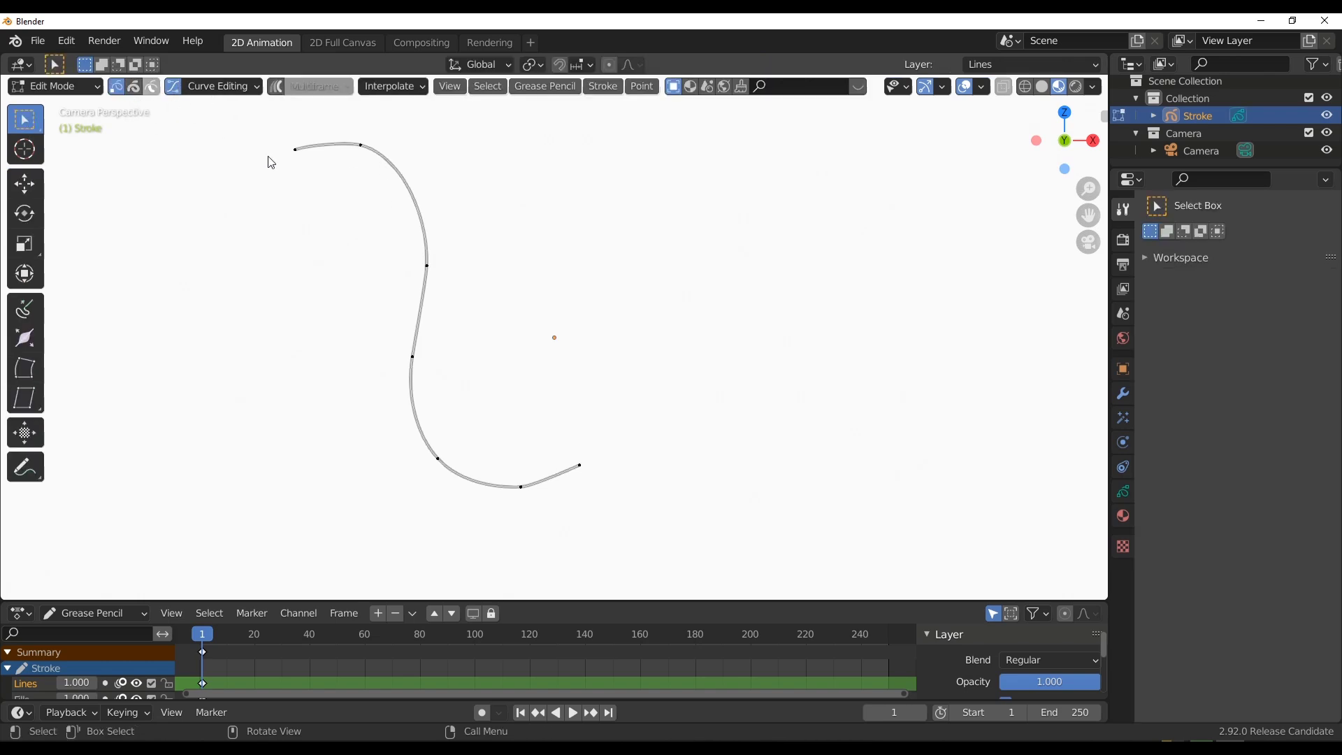
{"action": "scroll", "coordinate": [390, 253], "scroll_direction": "up", "scroll_amount": 3}
{"action": "left_click", "coordinate": [333, 211]}
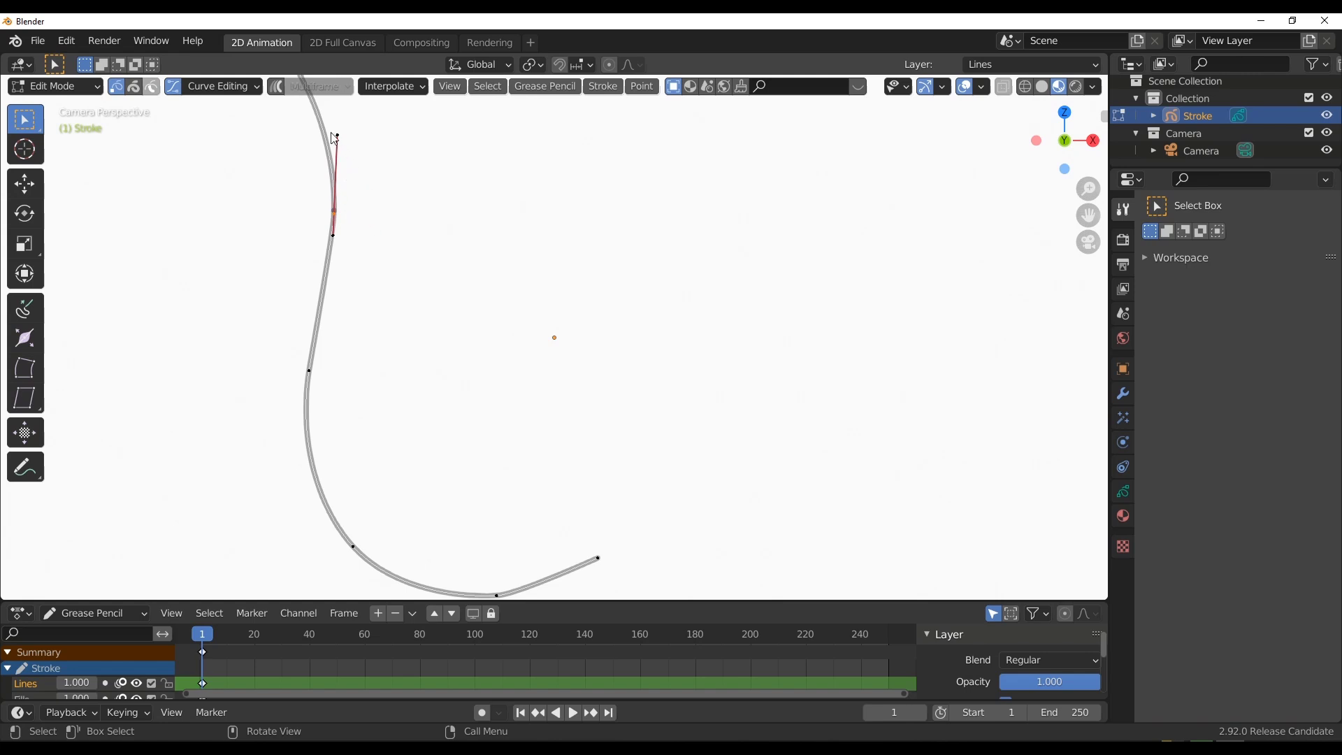
Examine the Curve Editing options for curve resolution, threshold, corner angle and adaptive resolution.
{"action": "left_click", "coordinate": [212, 87]}
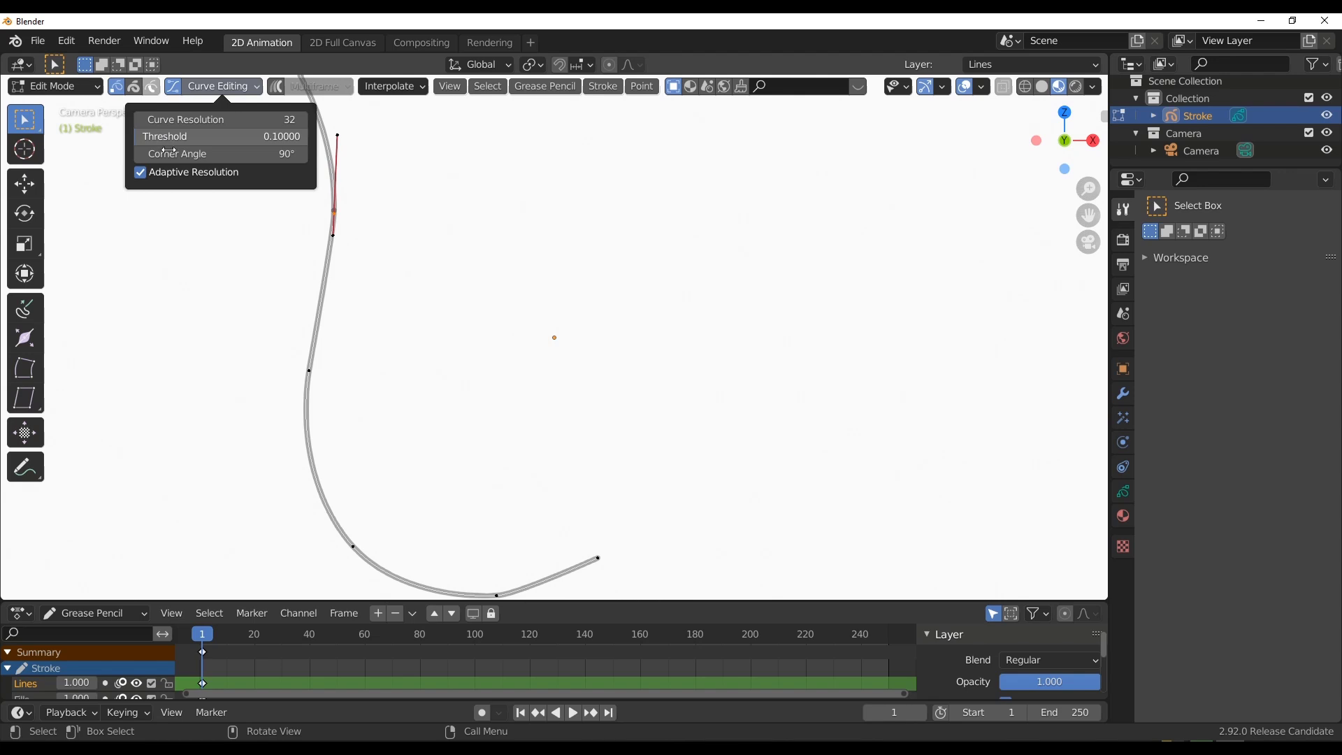
{"action": "left_click_drag", "start_coordinate": [167, 151], "coordinate": [208, 136]}
{"action": "middle_click_drag", "start_coordinate": [345, 156], "coordinate": [325, 197]}
{"action": "key", "text": "KP_0"}
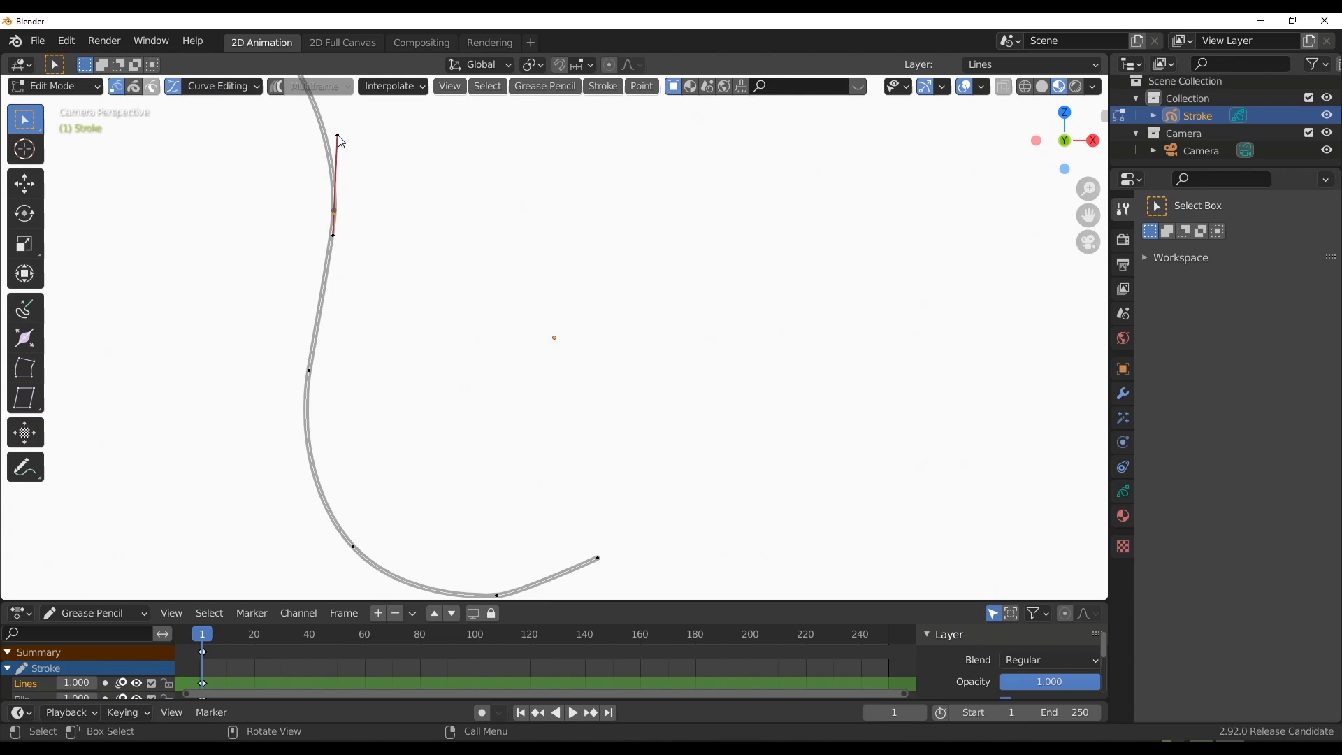
Reselect the upper bend's curve point and pull its upper handle down past the stroke with the Move tool, forming a hook.
{"action": "left_click_drag", "start_coordinate": [347, 138], "coordinate": [376, 168]}
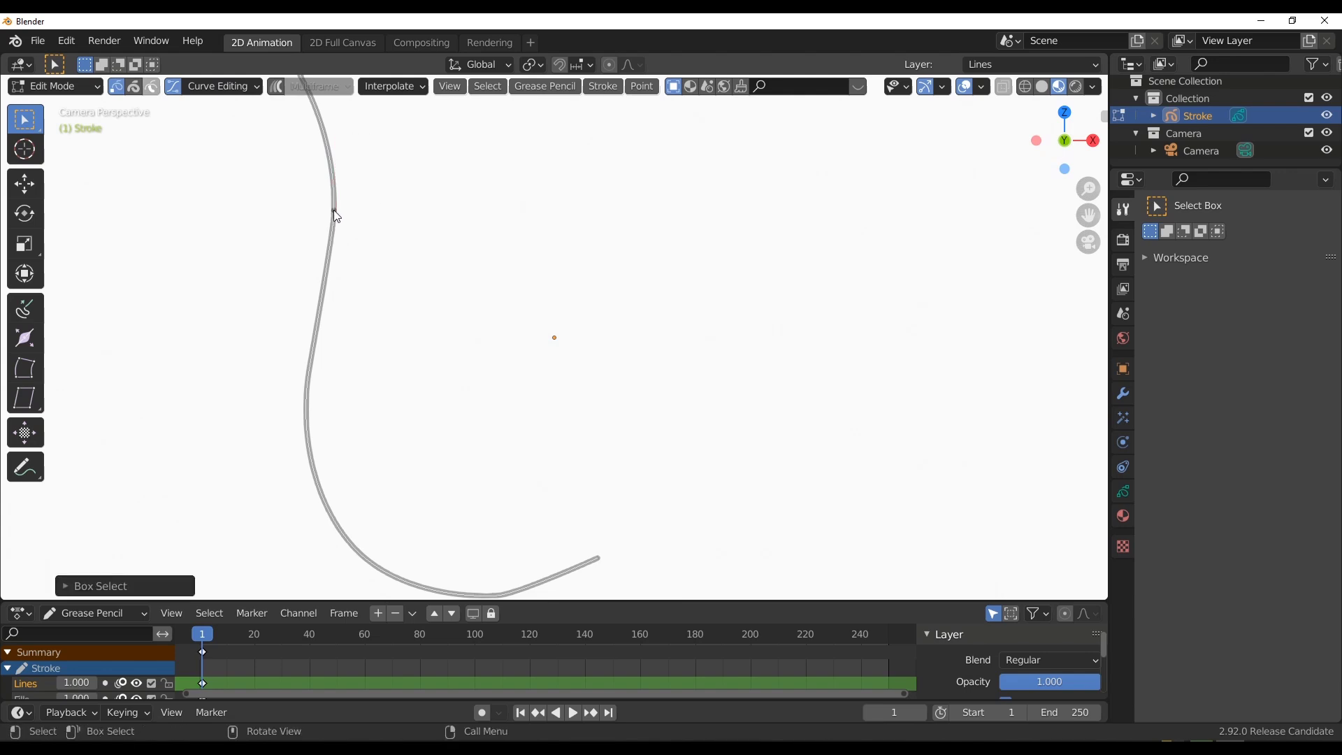
{"action": "left_click", "coordinate": [337, 217]}
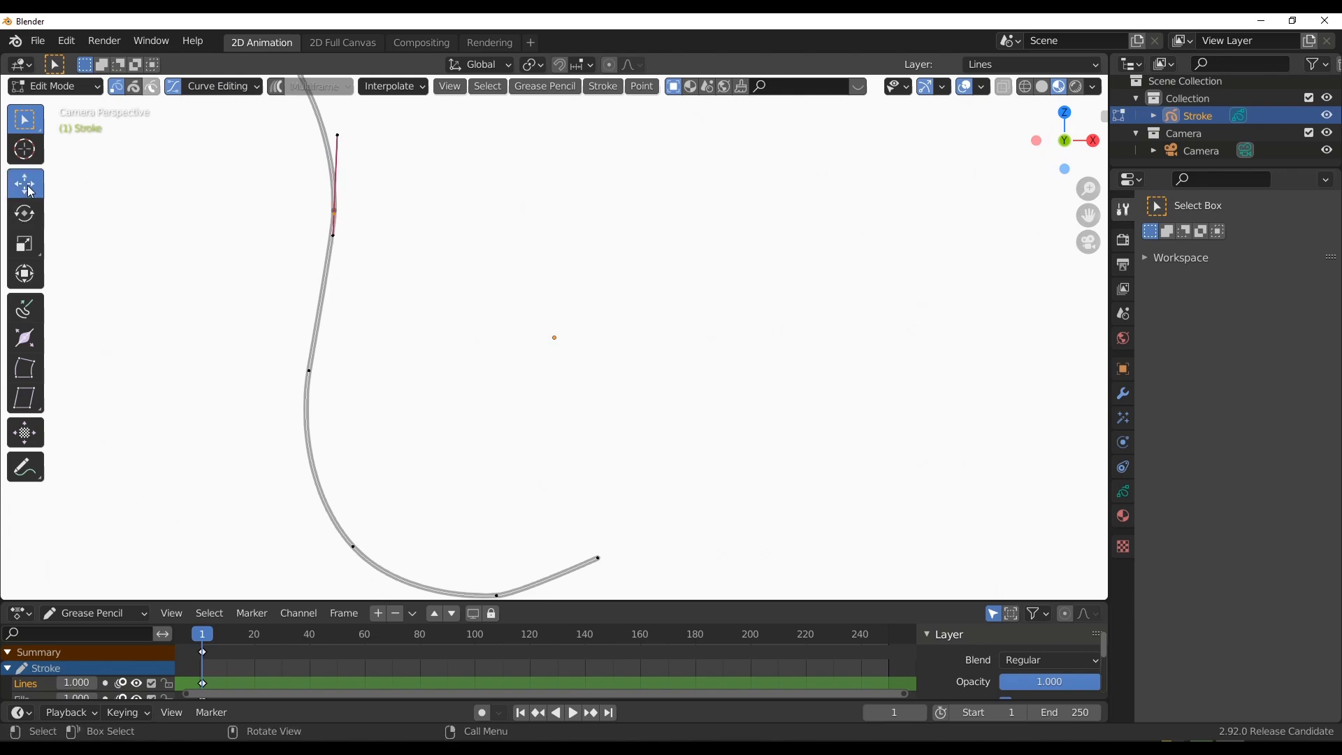
{"action": "left_click", "coordinate": [30, 189]}
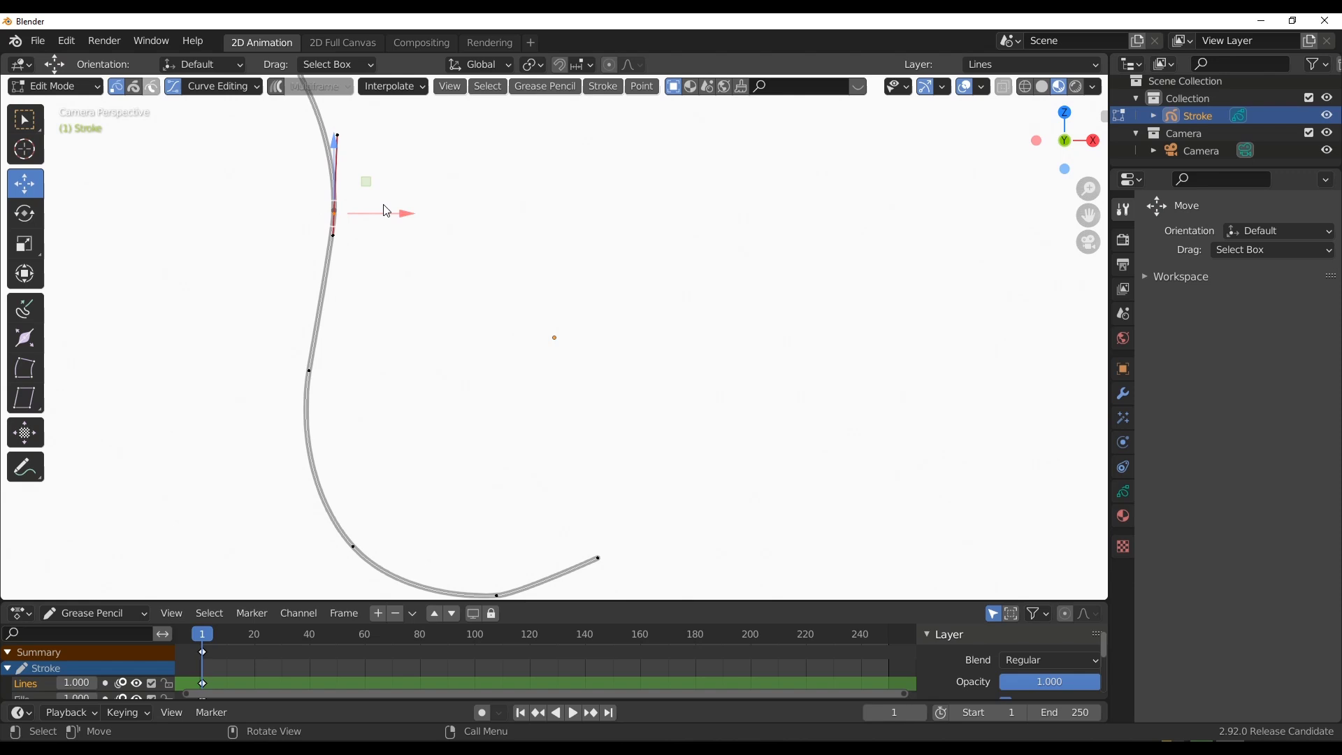
{"action": "left_click", "coordinate": [343, 137]}
{"action": "mouse_move", "coordinate": [346, 137]}
{"action": "left_mouse_down"}
{"action": "mouse_move", "coordinate": [387, 161]}
{"action": "mouse_move", "coordinate": [224, 186]}
{"action": "mouse_move", "coordinate": [170, 303]}
{"action": "mouse_move", "coordinate": [121, 343]}
{"action": "mouse_move", "coordinate": [497, 182]}
{"action": "mouse_move", "coordinate": [722, 264]}
{"action": "mouse_move", "coordinate": [198, 132]}
{"action": "mouse_move", "coordinate": [75, 344]}
{"action": "mouse_move", "coordinate": [357, 123]}
{"action": "mouse_move", "coordinate": [575, 246]}
{"action": "mouse_move", "coordinate": [622, 195]}
{"action": "mouse_move", "coordinate": [272, 185]}
{"action": "mouse_move", "coordinate": [241, 256]}
{"action": "left_mouse_up"}
Move the curve point below the hook outward and up, and pull its lower handle down and its upper handle up.
{"action": "left_click", "coordinate": [309, 373]}
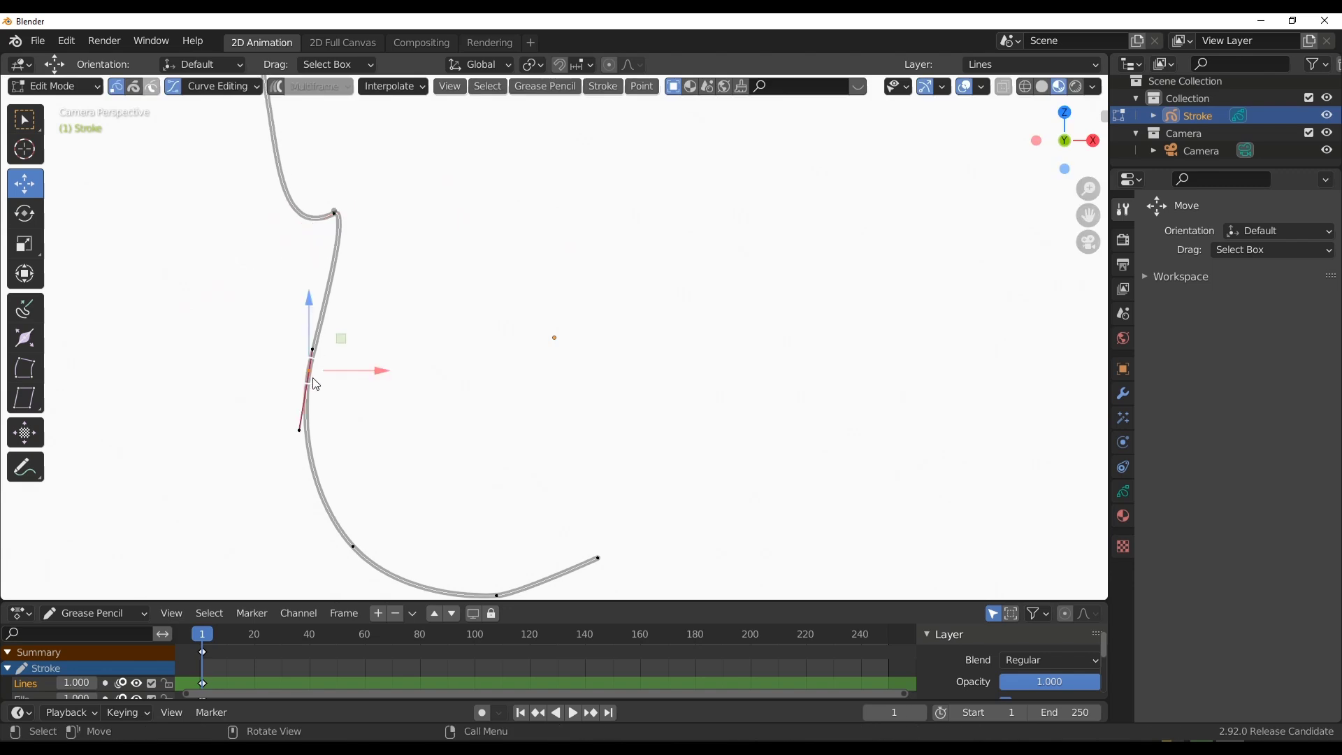
{"action": "key", "text": "g"}
{"action": "key", "text": "x"}
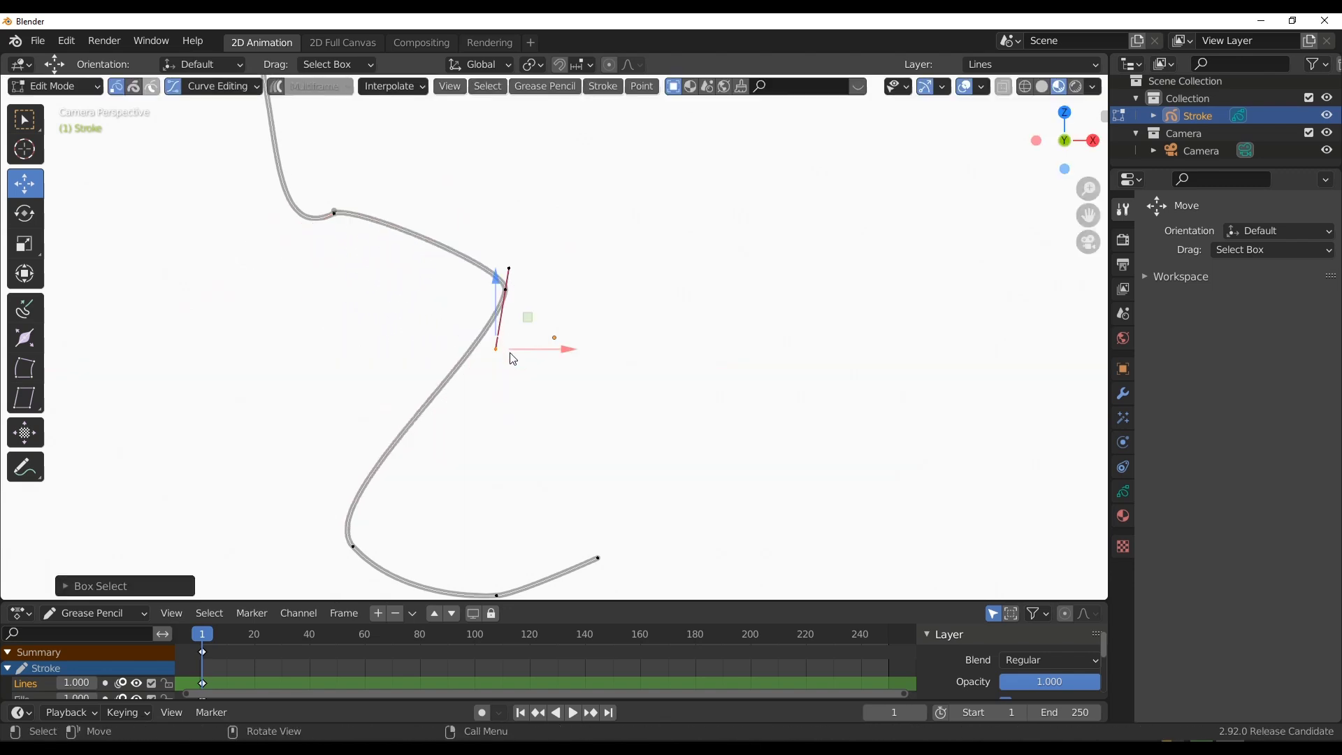
{"action": "left_click_drag", "start_coordinate": [530, 321], "coordinate": [566, 436]}
{"action": "left_click", "coordinate": [559, 439]}
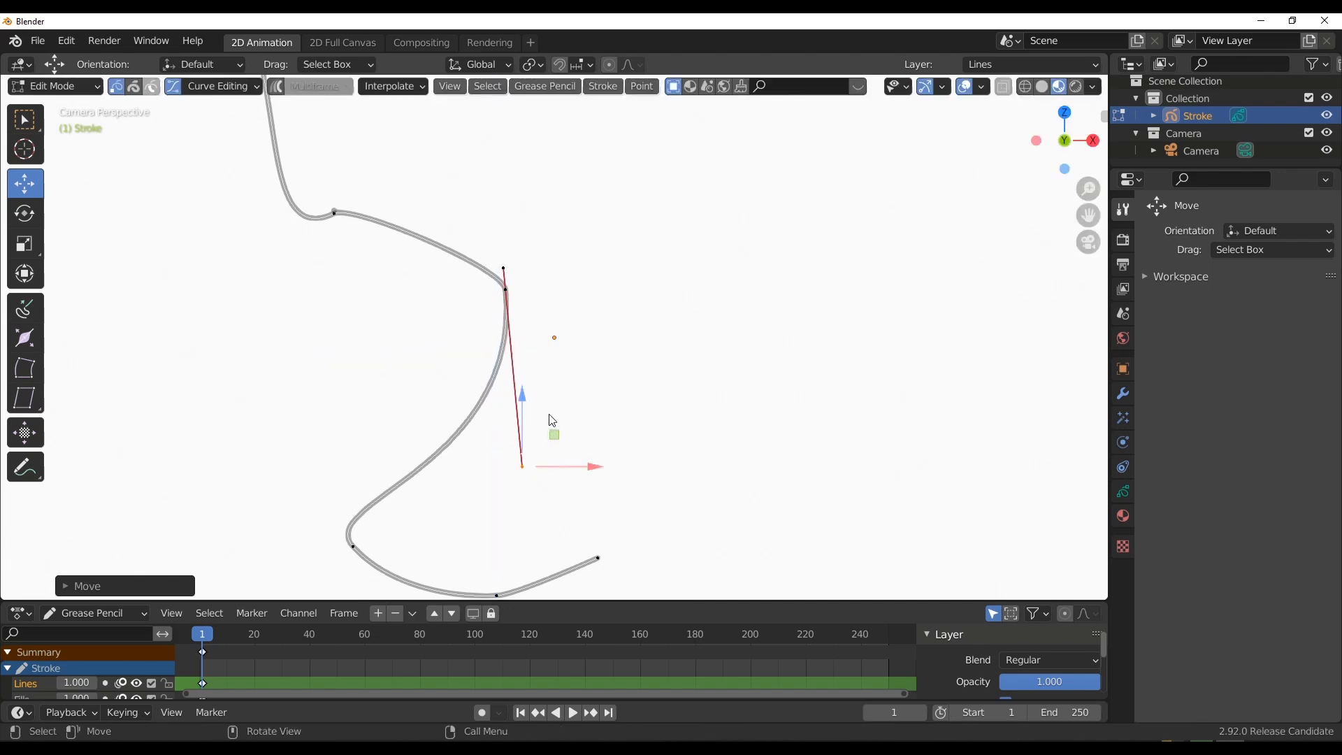
{"action": "left_click", "coordinate": [507, 272]}
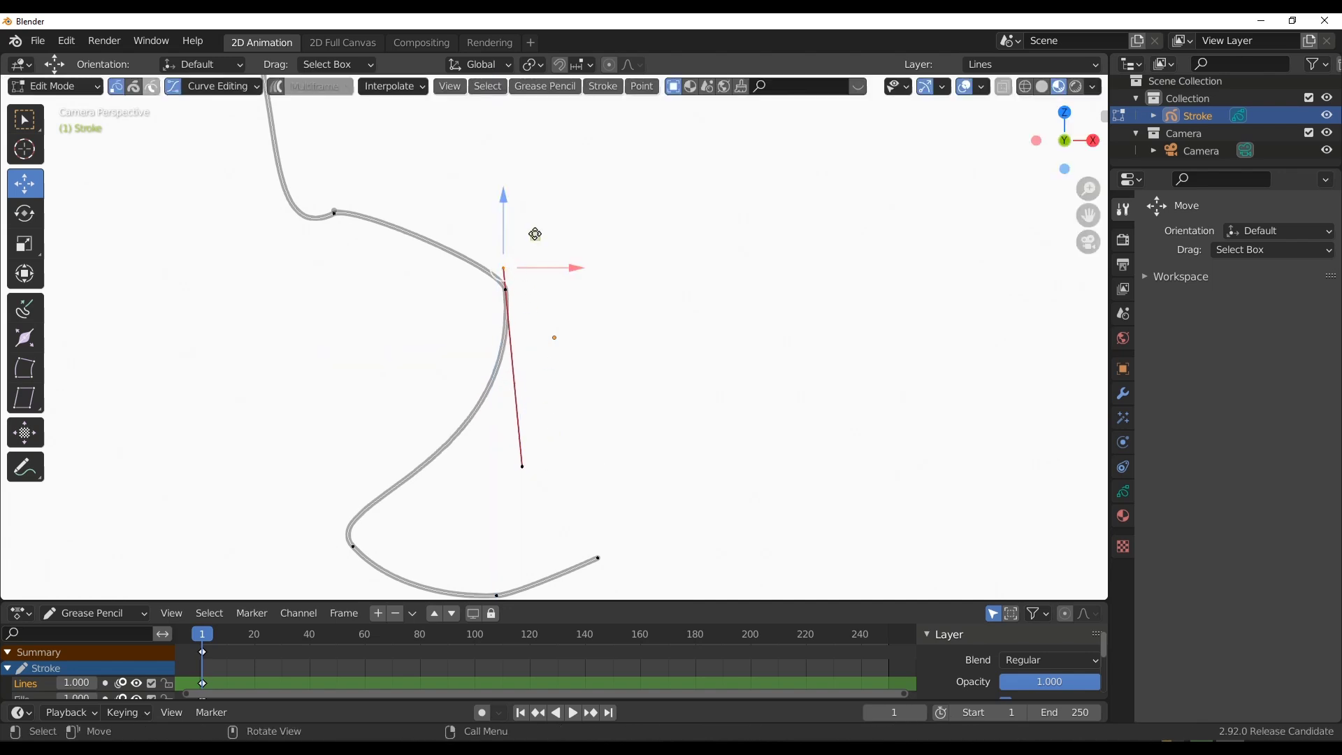
{"action": "left_click_drag", "start_coordinate": [533, 234], "coordinate": [541, 176]}
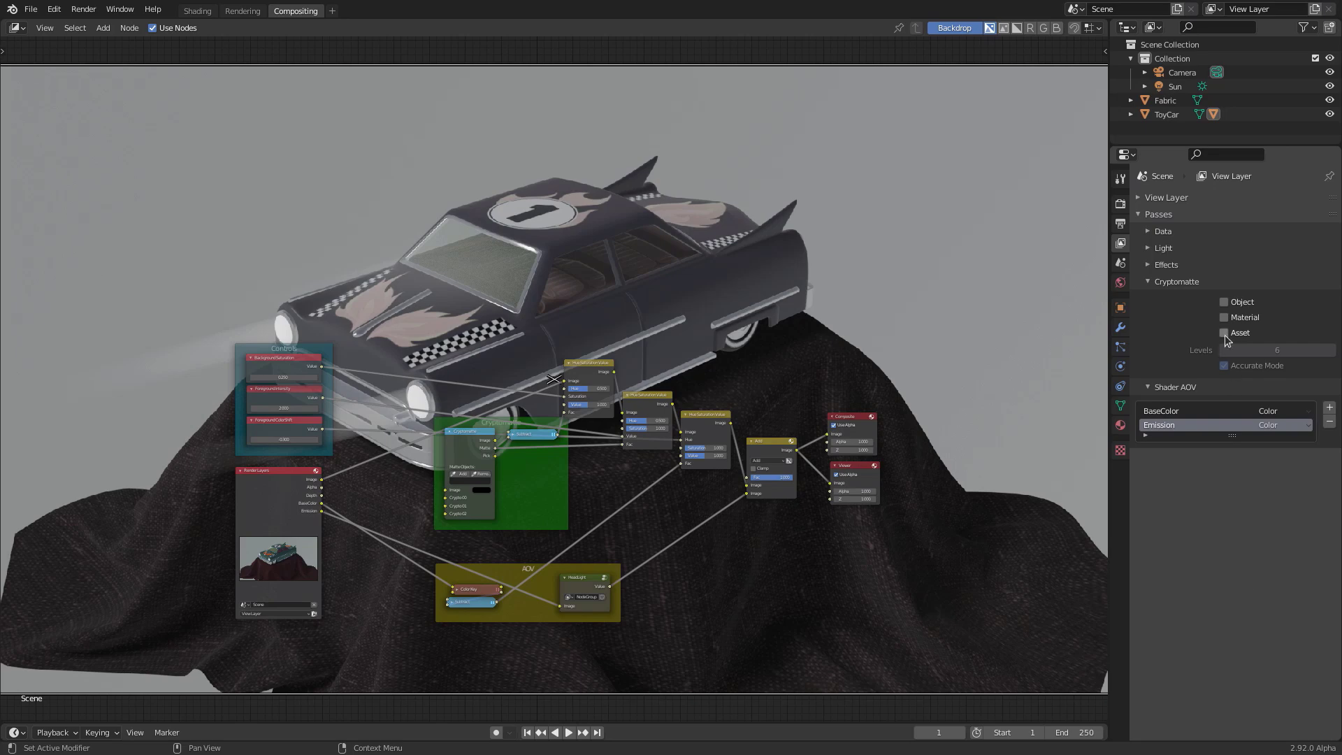
Enable the Cryptomatte Asset pass, pick the toy car as the Cryptomatte node's matte object and preview the Add node's output.
{"action": "left_click", "coordinate": [1225, 333]}
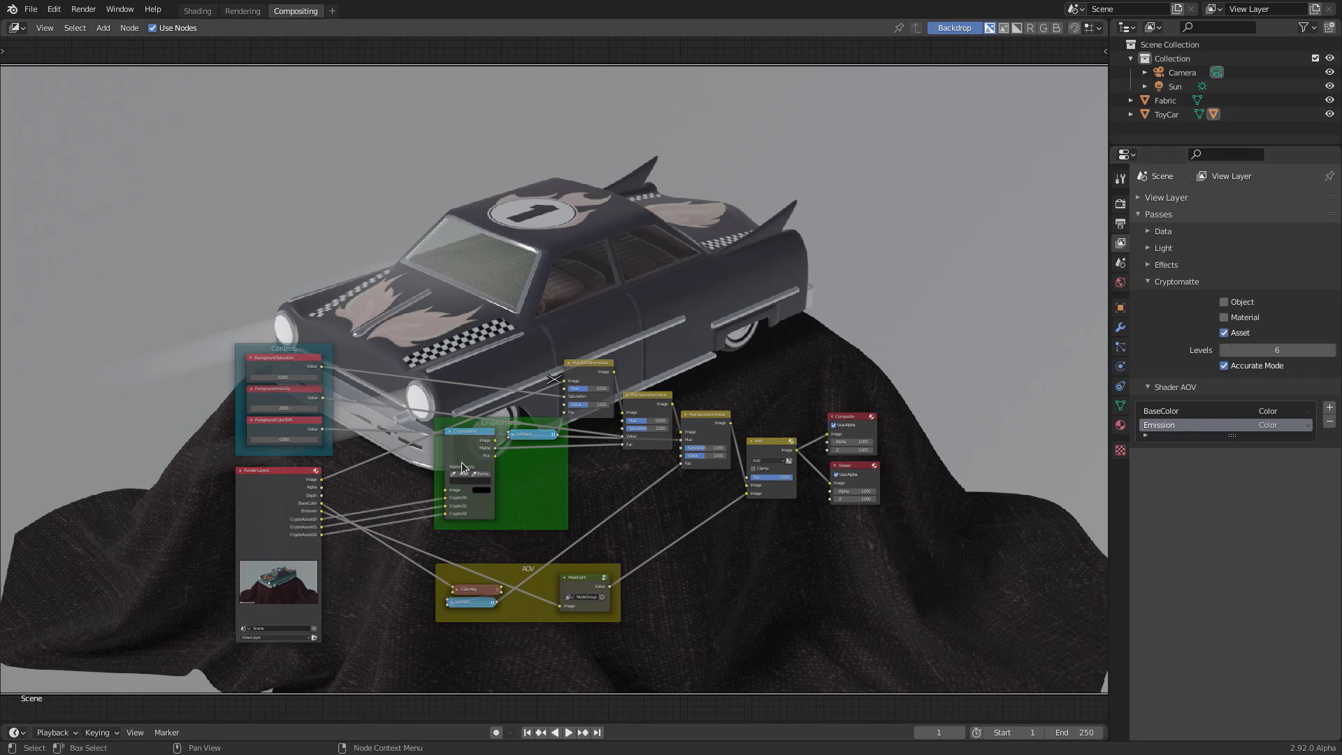
{"action": "scroll", "coordinate": [462, 463], "scroll_direction": "up", "scroll_amount": 9}
{"action": "middle_click_drag", "start_coordinate": [443, 641], "coordinate": [455, 560]}
{"action": "left_click", "coordinate": [393, 441], "text": "ctrl+shift"}
{"action": "left_click", "coordinate": [393, 440], "text": "ctrl+shift"}
{"action": "left_click", "coordinate": [393, 440], "text": "ctrl+shift"}
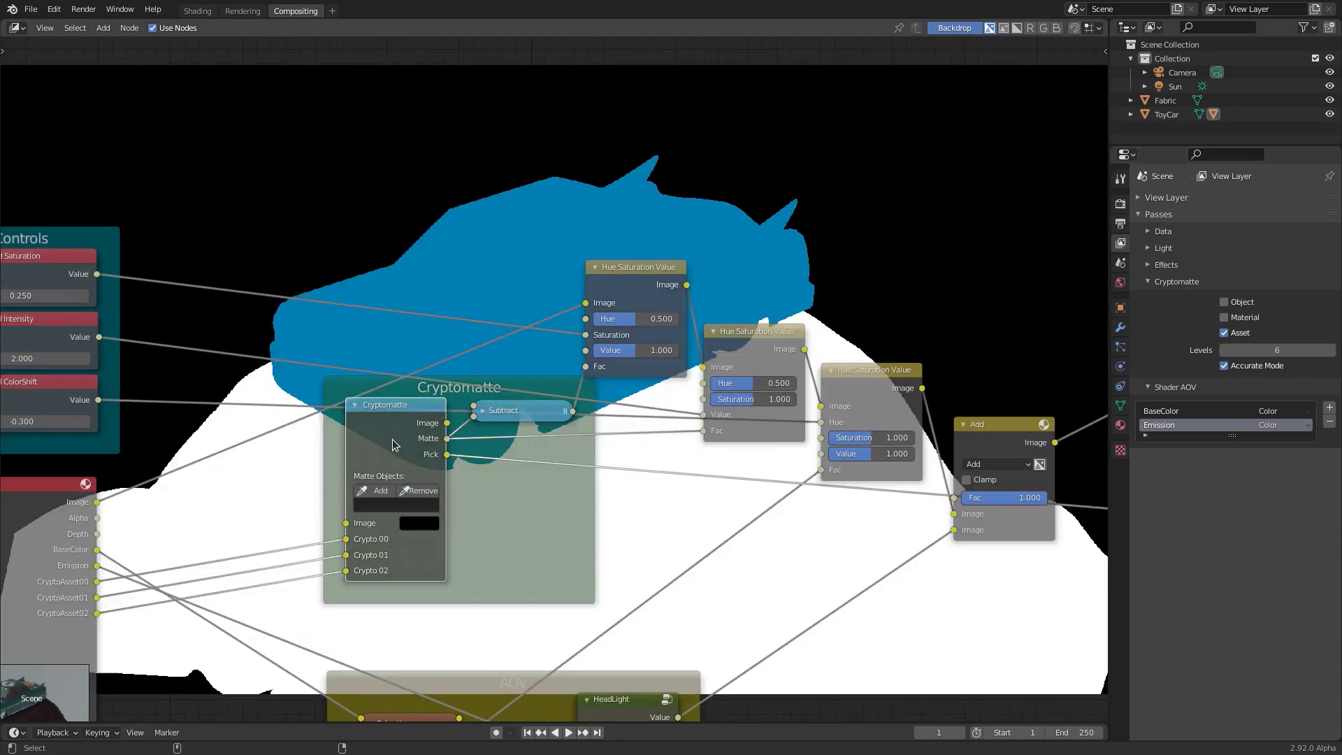
{"action": "left_click", "coordinate": [377, 491]}
{"action": "left_click", "coordinate": [451, 269]}
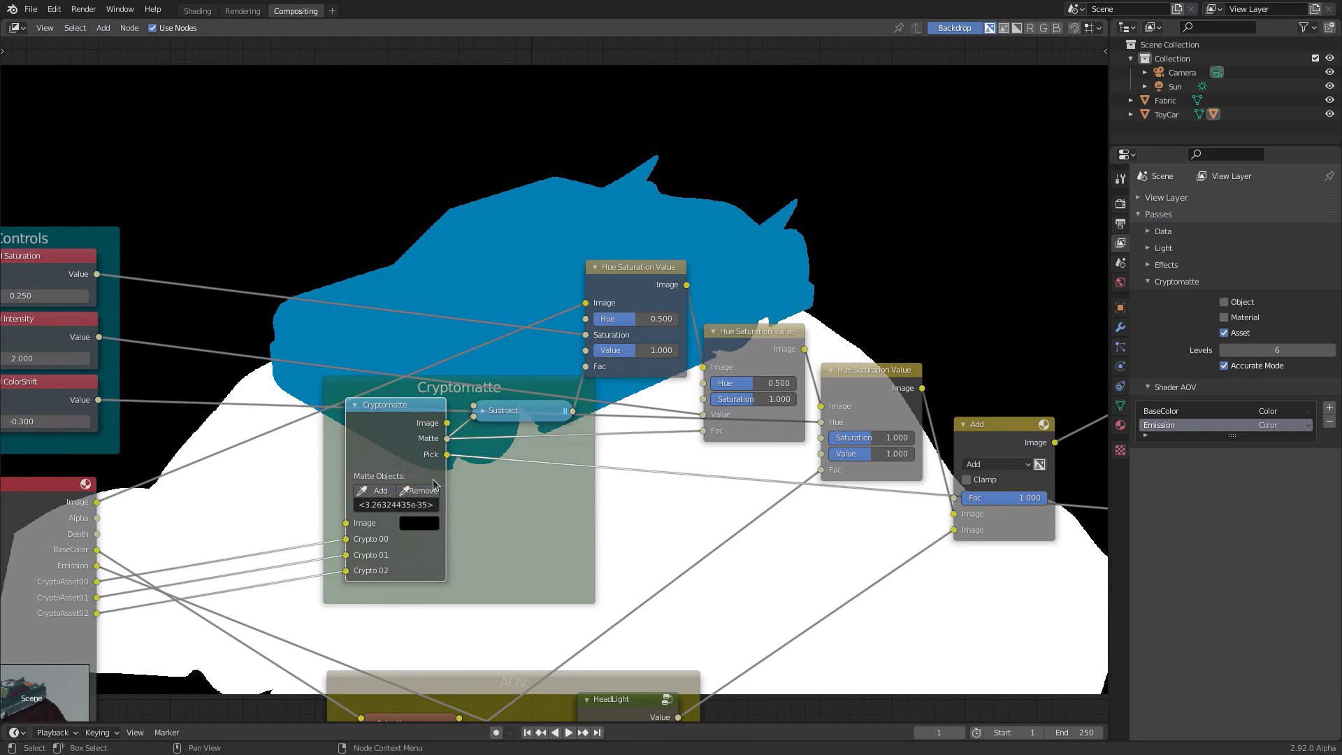
{"action": "left_click", "coordinate": [1009, 438], "text": "ctrl+shift"}
Try Background Saturation values of 9.95 and 1.0, and set it back to 0.25.
{"action": "middle_click_drag", "start_coordinate": [168, 299], "coordinate": [330, 329]}
{"action": "left_click_drag", "start_coordinate": [177, 328], "coordinate": [226, 328]}
{"action": "left_click", "coordinate": [177, 328]}
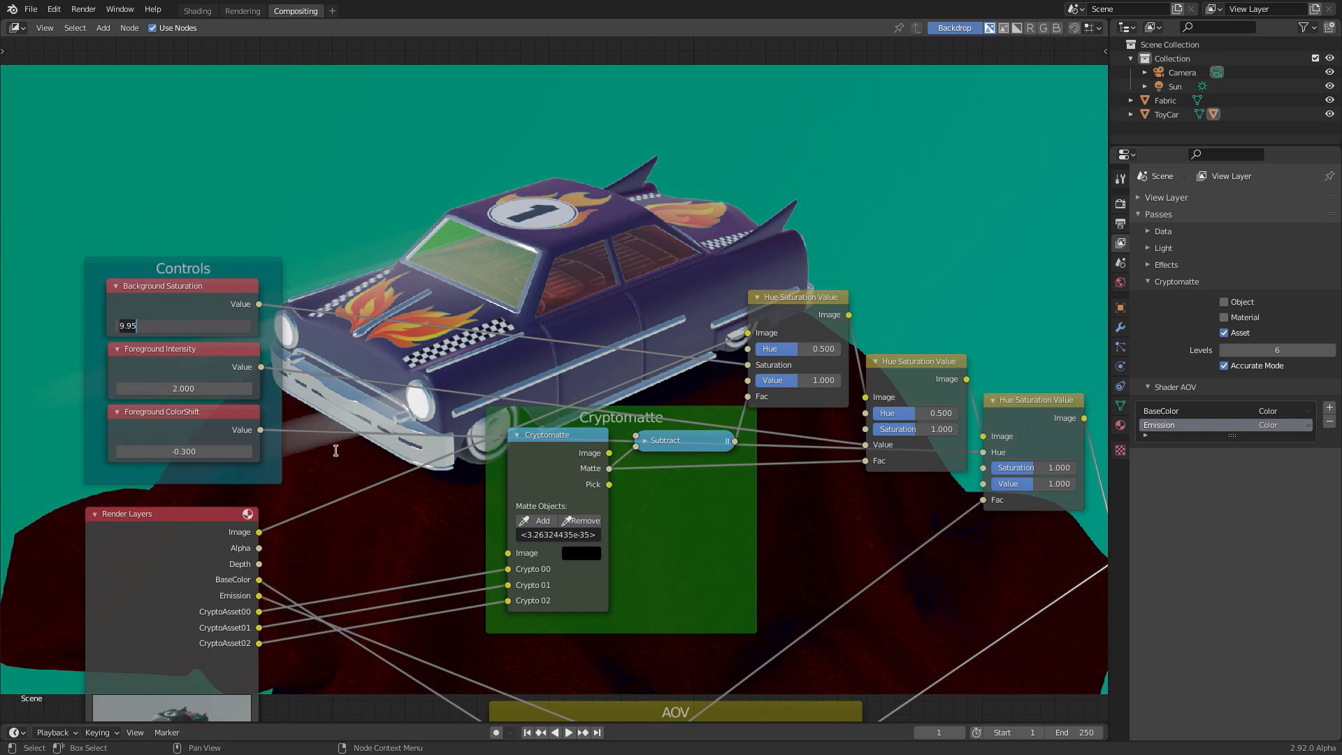
{"action": "type", "text": "2"}
{"action": "key", "text": "Return"}
{"action": "left_click", "coordinate": [162, 327]}
{"action": "type", "text": "1"}
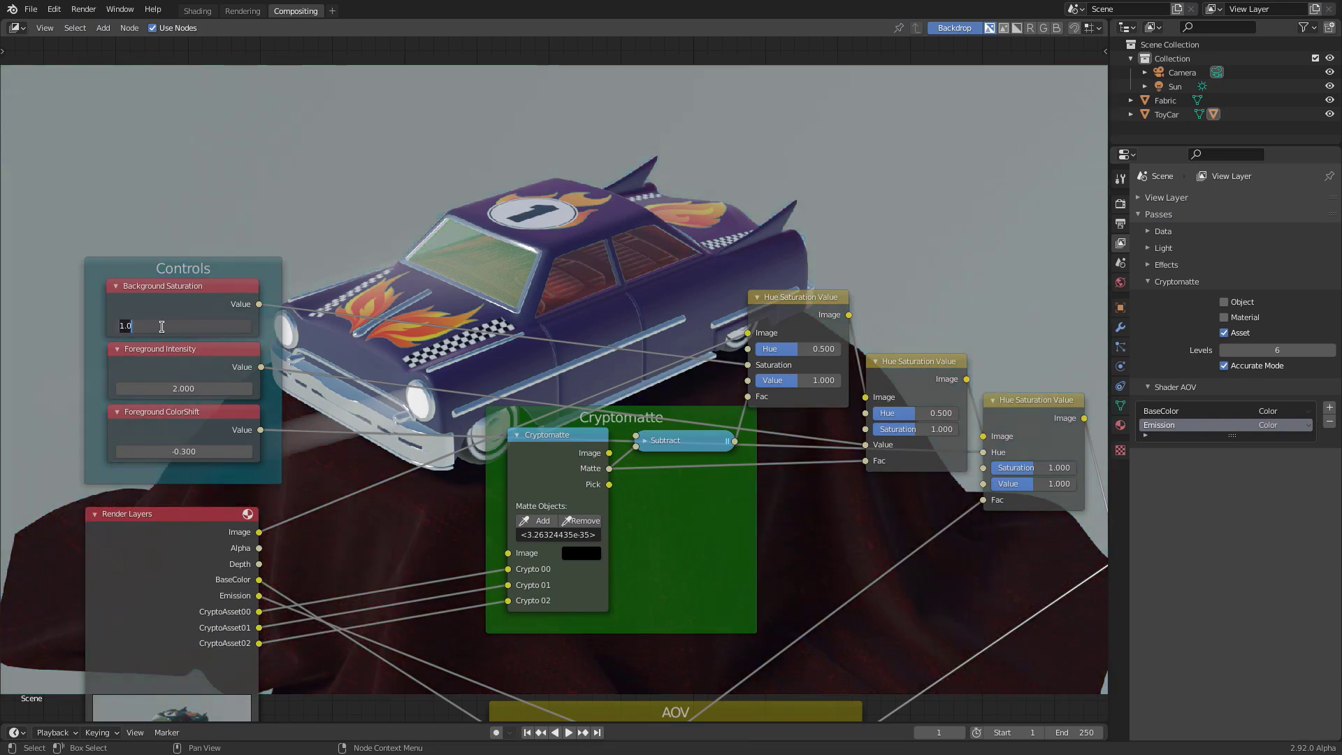
{"action": "type", "text": "/4"}
{"action": "key", "text": "Return"}
{"action": "middle_click_drag", "start_coordinate": [922, 575], "coordinate": [844, 505]}
{"action": "scroll", "coordinate": [844, 504], "scroll_direction": "down", "scroll_amount": 4}
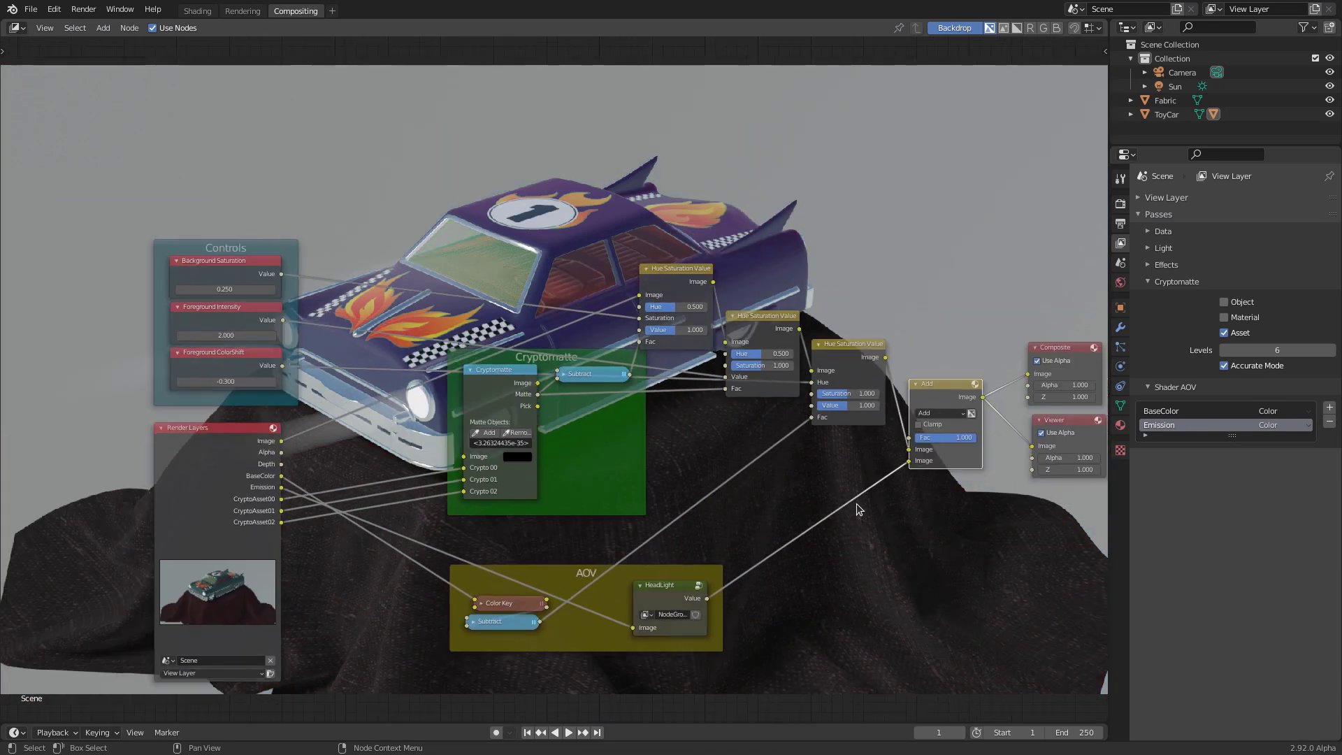
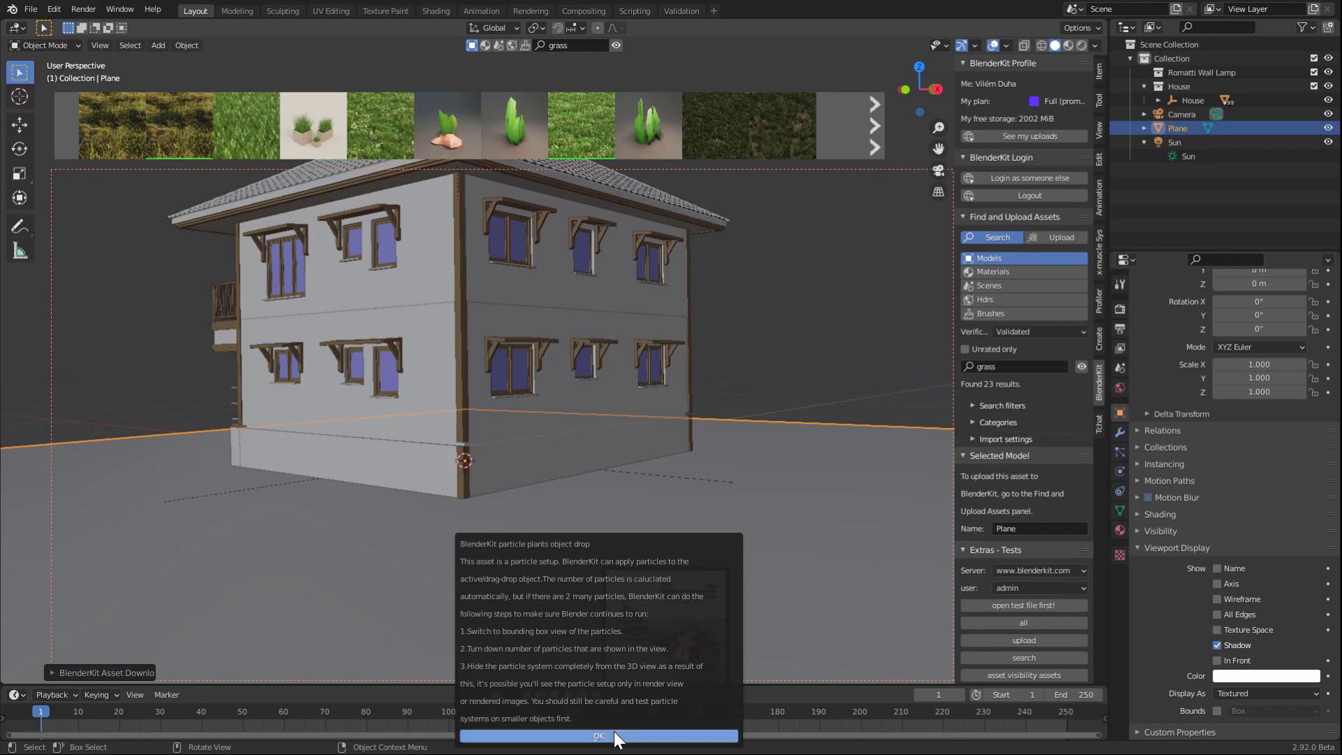
Accept the BlenderKit grass particle setup on the plane and preview it in rendered shading without overlays.
{"action": "left_click", "coordinate": [614, 734]}
{"action": "left_click", "coordinate": [992, 45]}
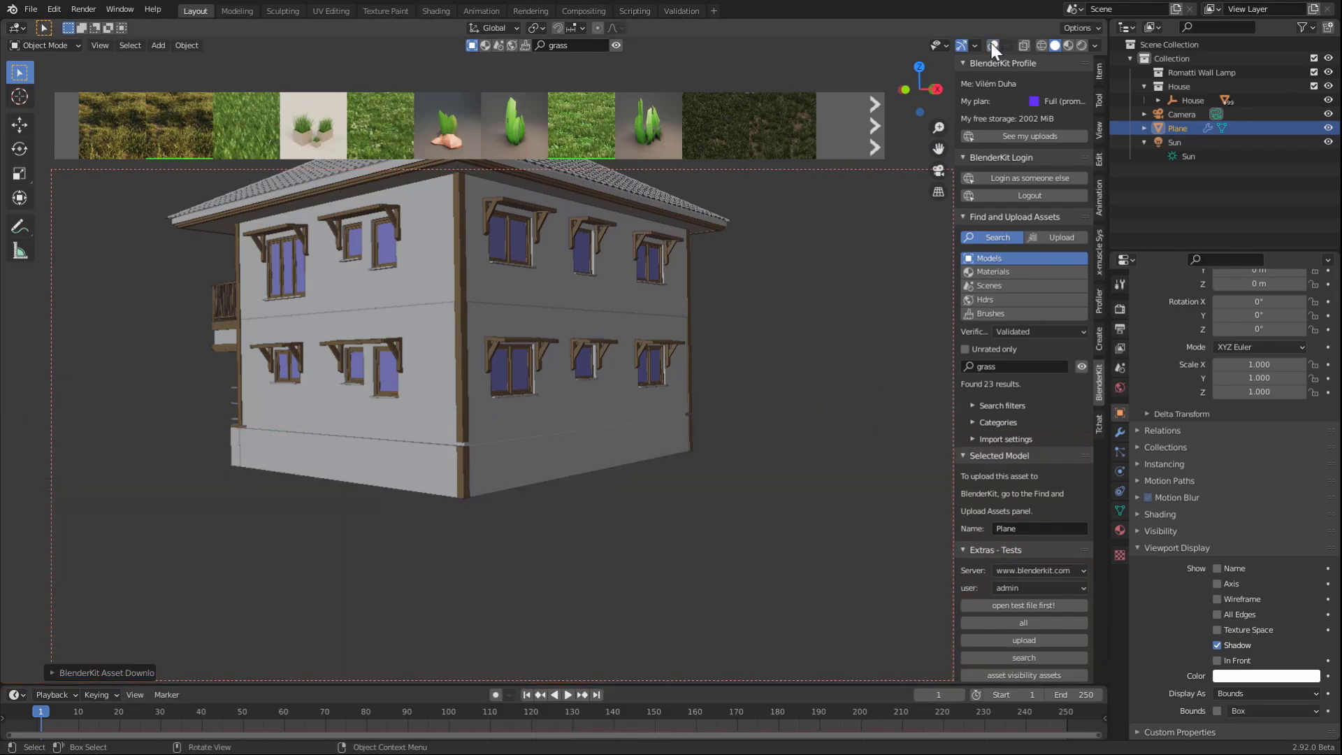
{"action": "key", "text": "z"}
{"action": "left_click", "coordinate": [600, 483]}
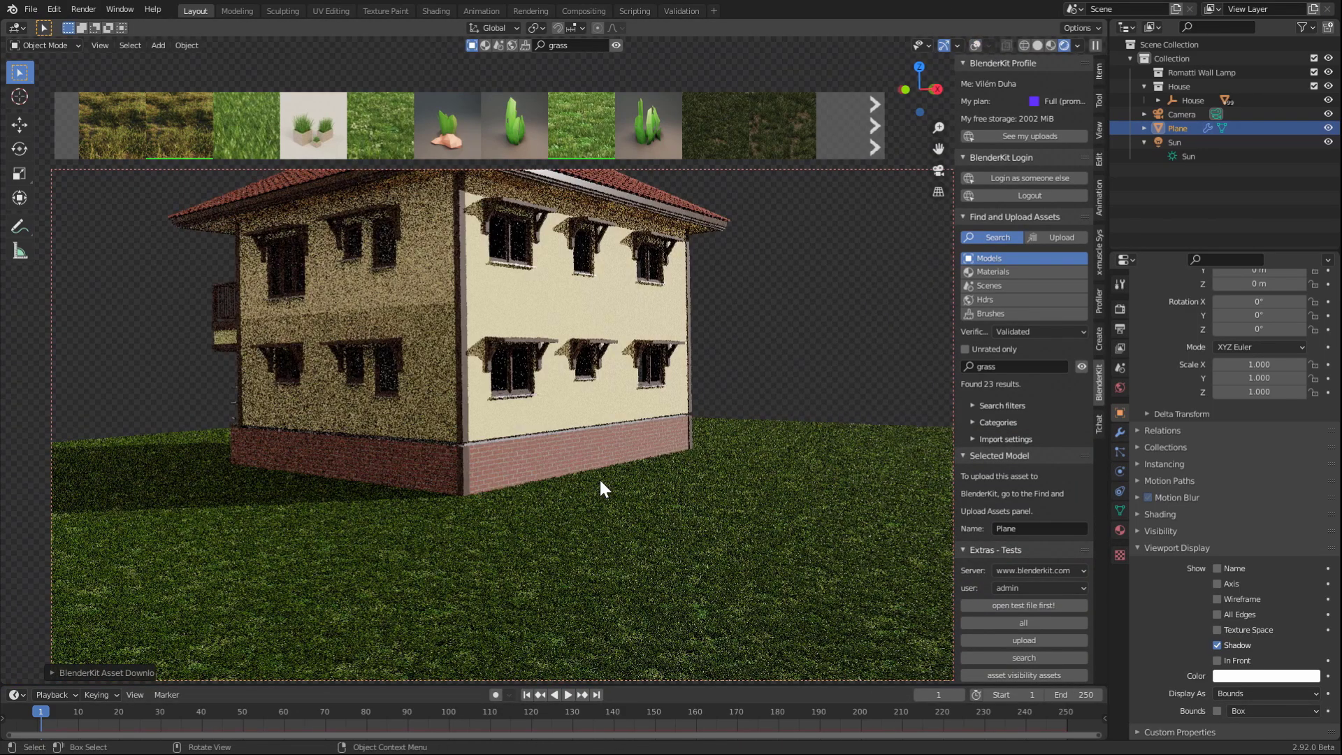
{"action": "key", "text": "shift+alt+z"}
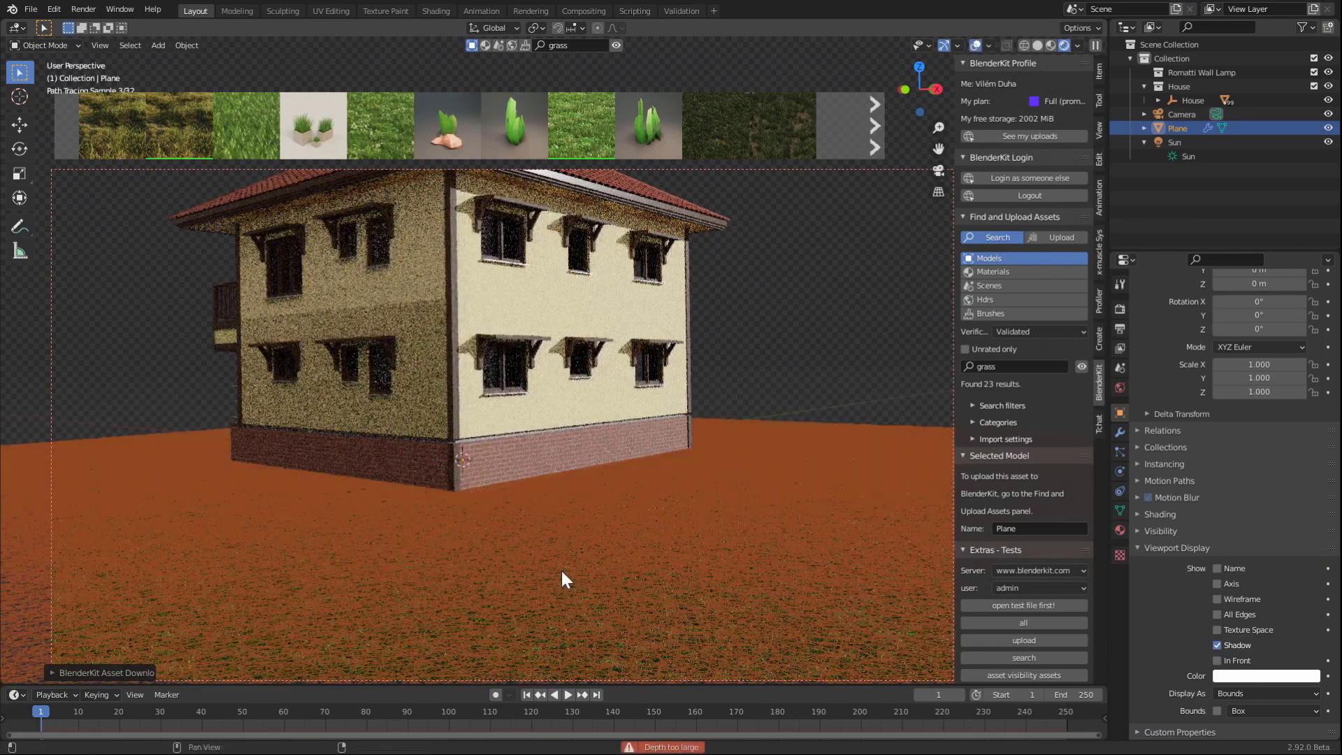
{"action": "scroll", "coordinate": [475, 580], "scroll_direction": "up", "scroll_amount": 3}
{"action": "left_click_drag", "start_coordinate": [277, 518], "coordinate": [782, 671]}
{"action": "left_click", "coordinate": [975, 45]}
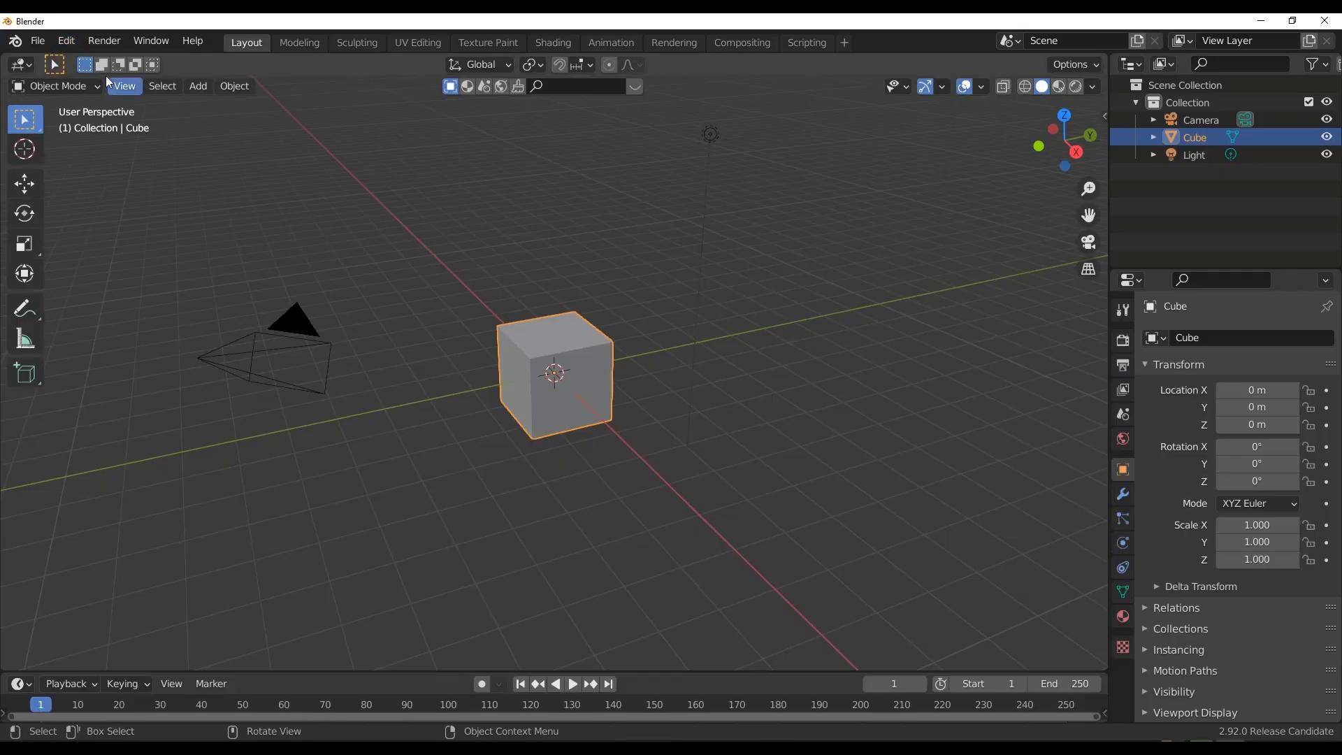
Search the add-on preferences for "blender" and expand the BlenderKit Online Asset Library entry.
{"action": "left_click", "coordinate": [66, 41]}
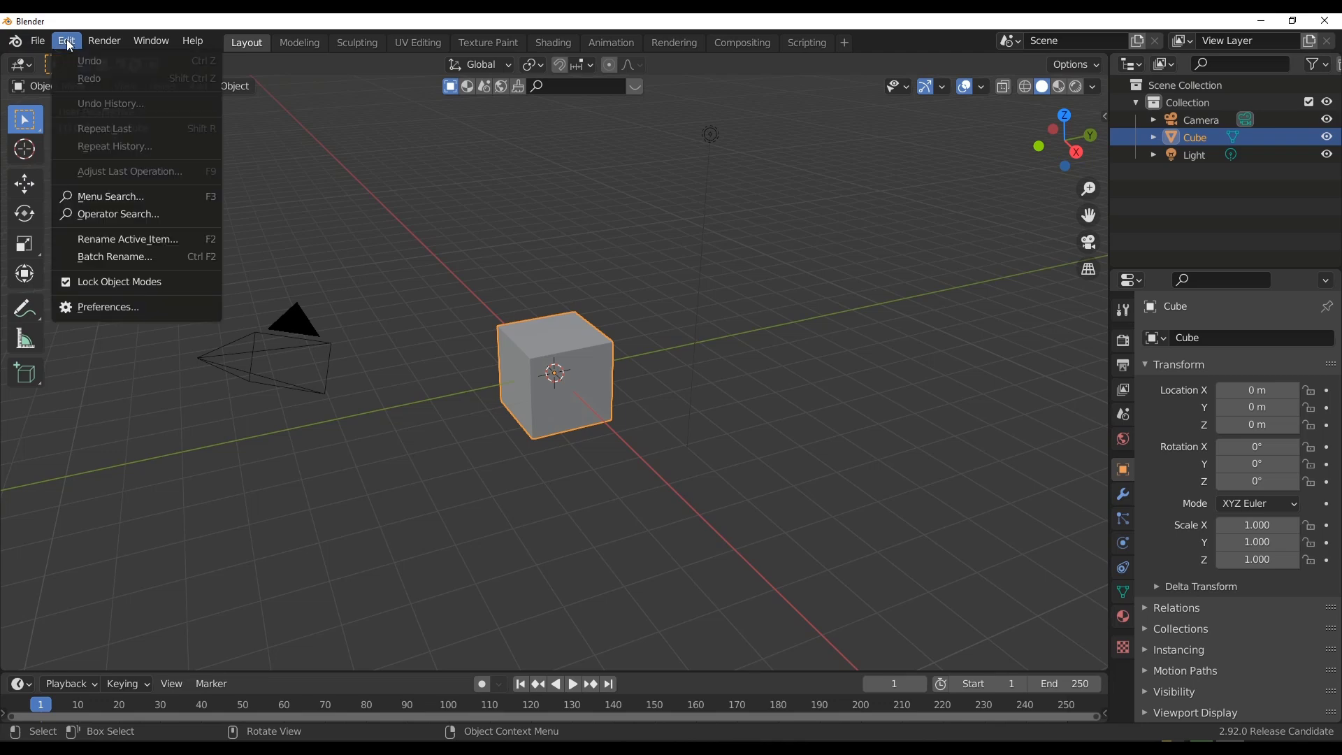
{"action": "left_click", "coordinate": [123, 305]}
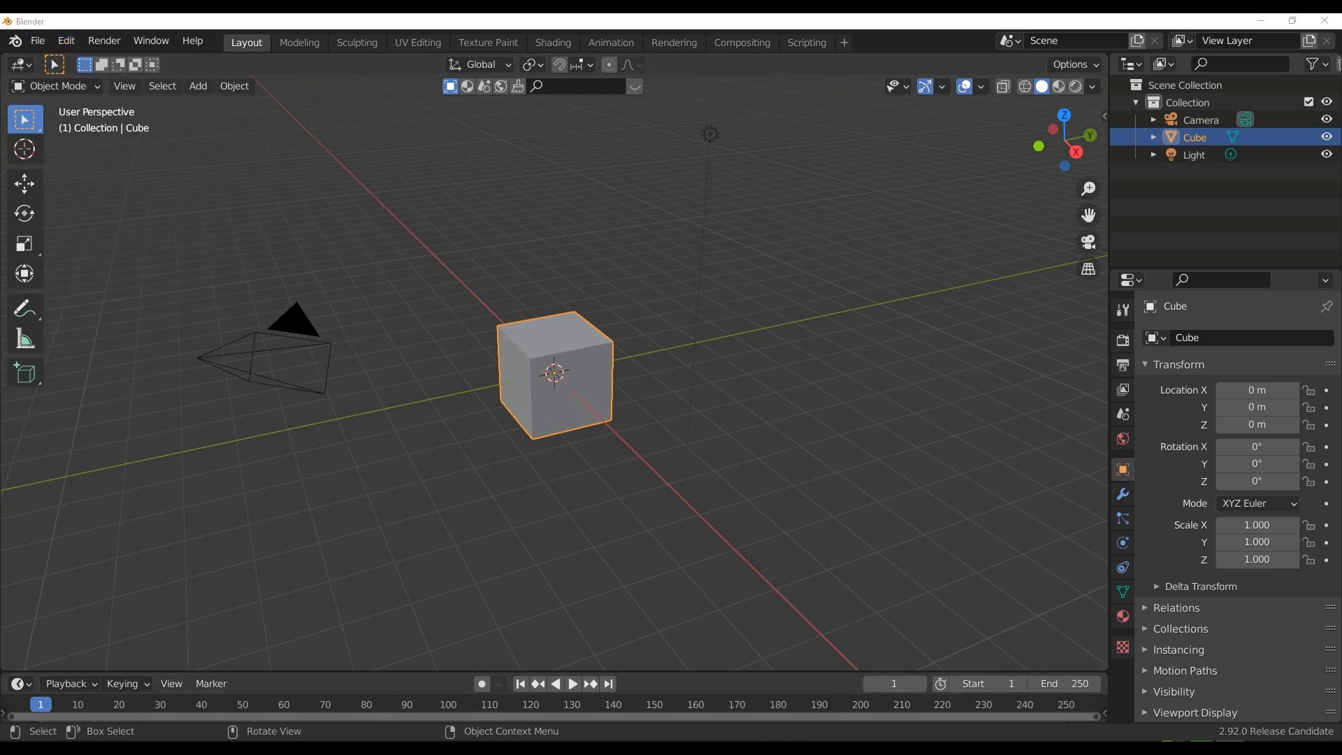
{"action": "left_click", "coordinate": [734, 175]}
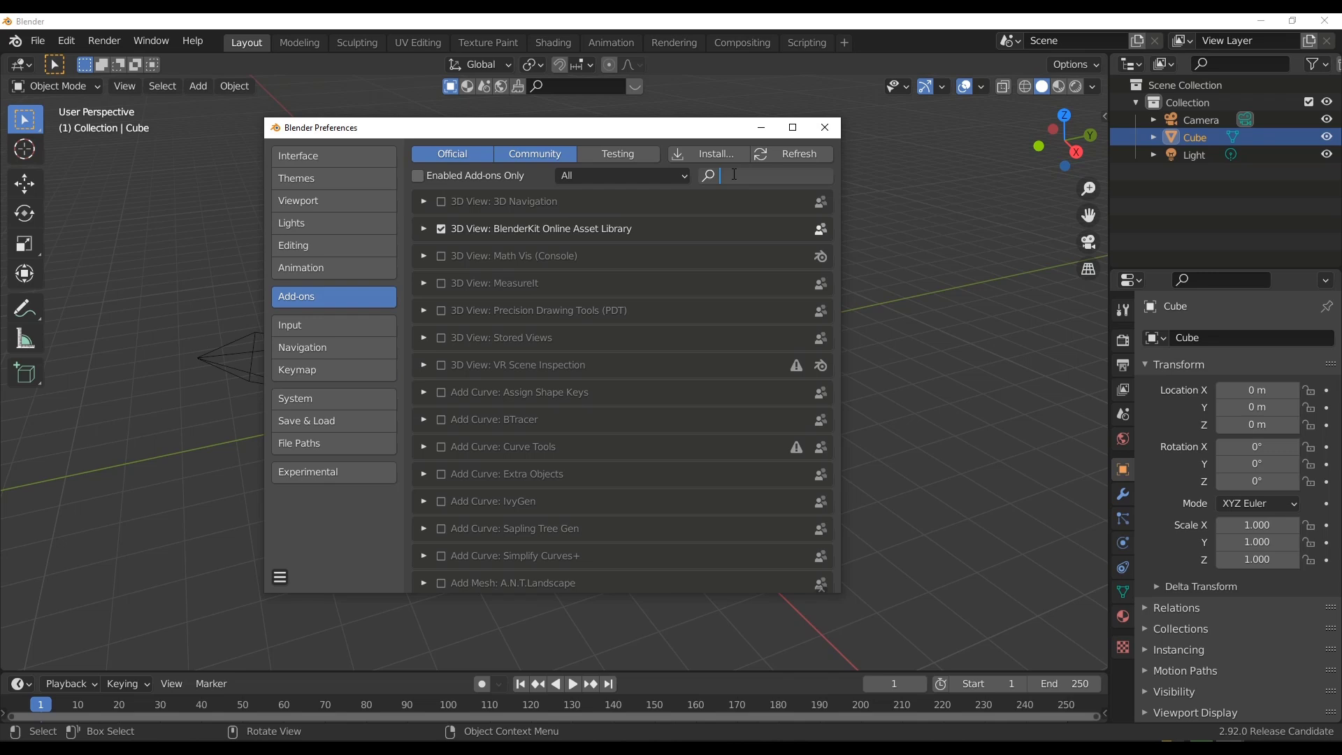
{"action": "type", "text": "blender"}
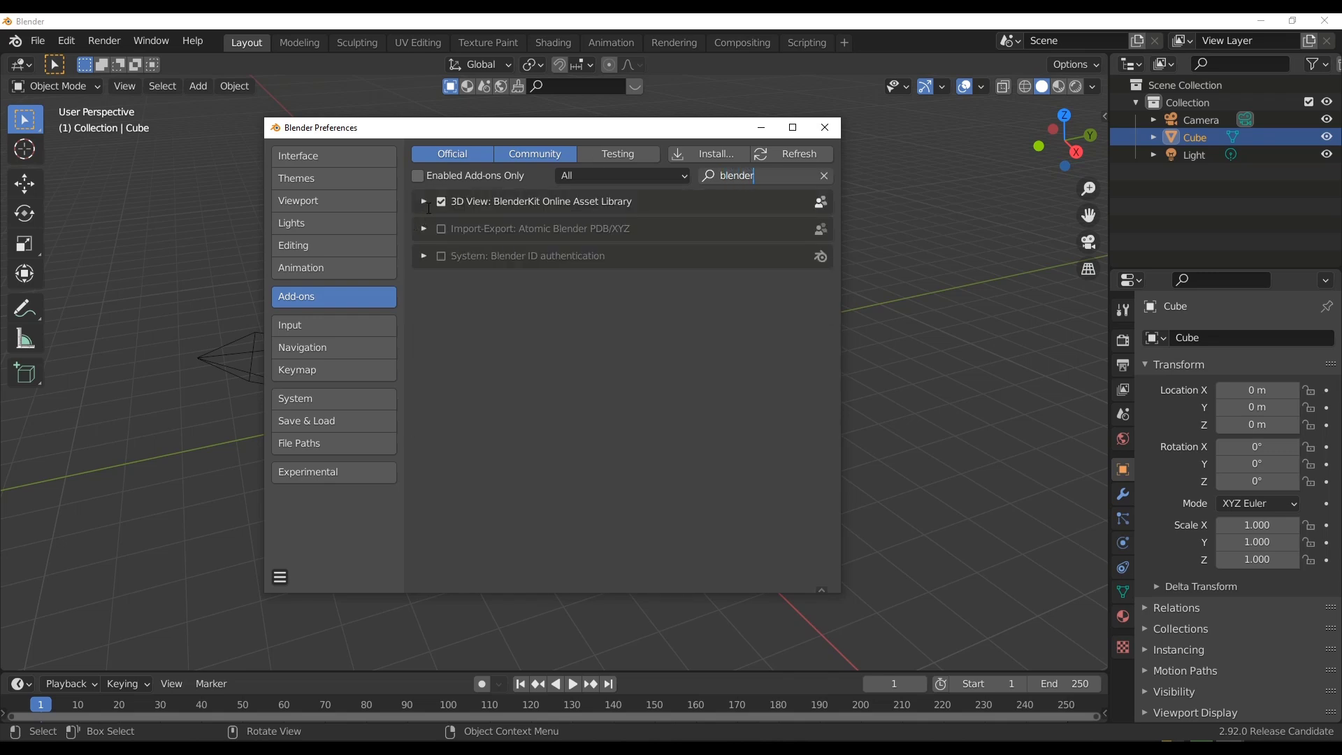
{"action": "key", "text": "Return"}
{"action": "left_click", "coordinate": [425, 202]}
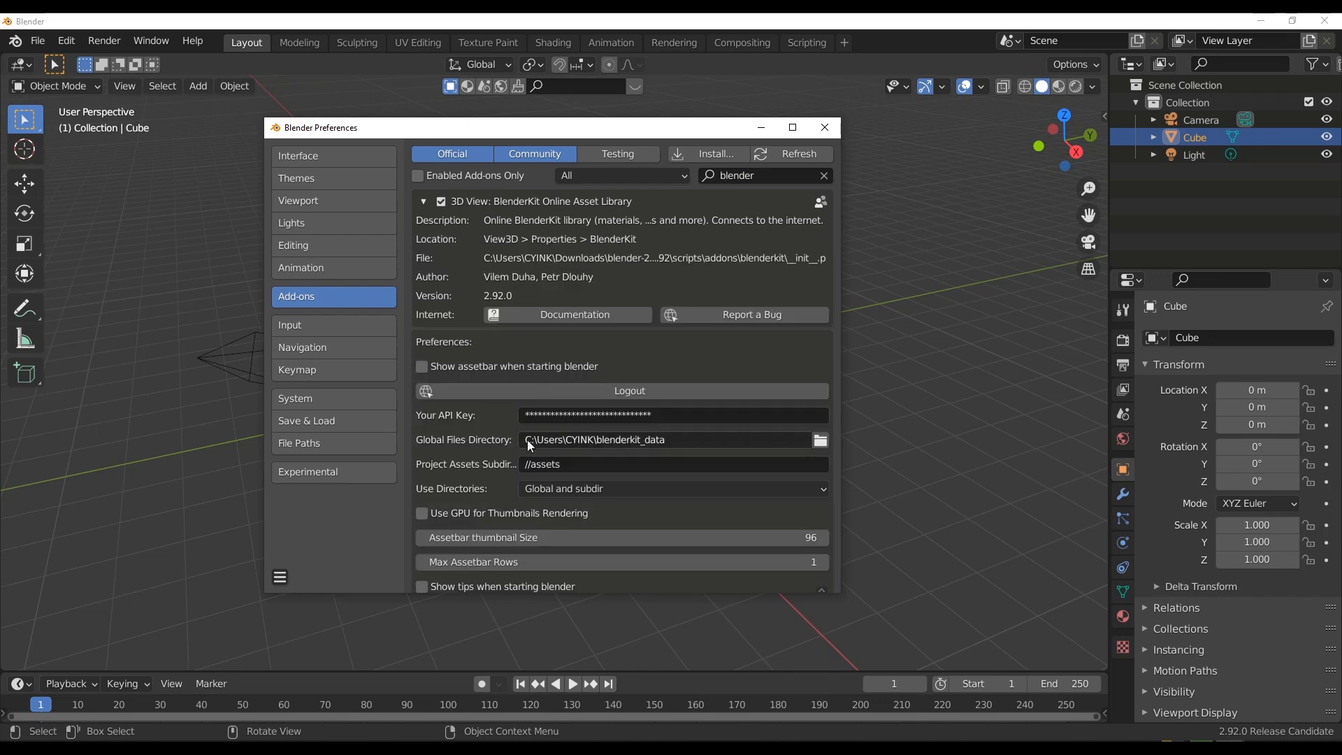
Review the BlenderKit add-on's preference options and close the Preferences window.
{"action": "scroll", "coordinate": [507, 467], "scroll_direction": "down", "scroll_amount": 3}
{"action": "scroll", "coordinate": [507, 467], "scroll_direction": "down", "scroll_amount": 1}
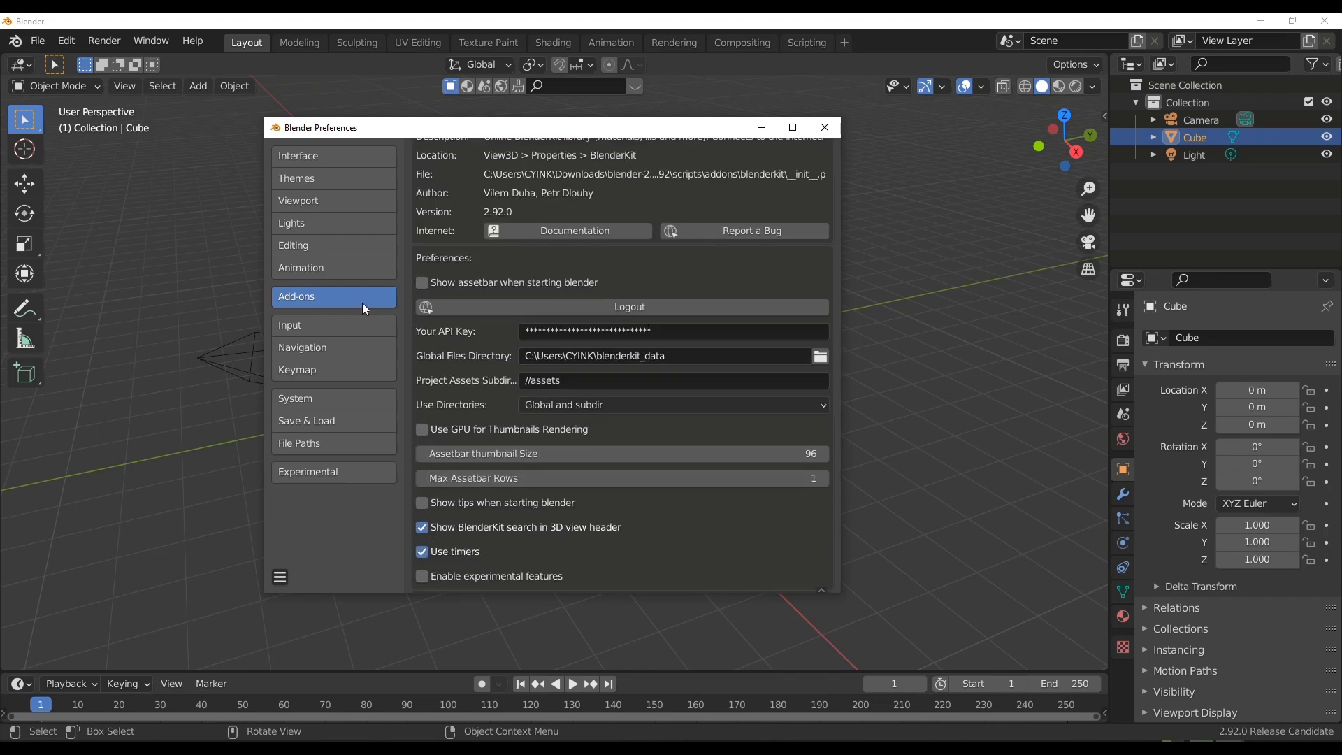
{"action": "scroll", "coordinate": [520, 389], "scroll_direction": "up", "scroll_amount": 2}
{"action": "scroll", "coordinate": [519, 389], "scroll_direction": "down", "scroll_amount": 3}
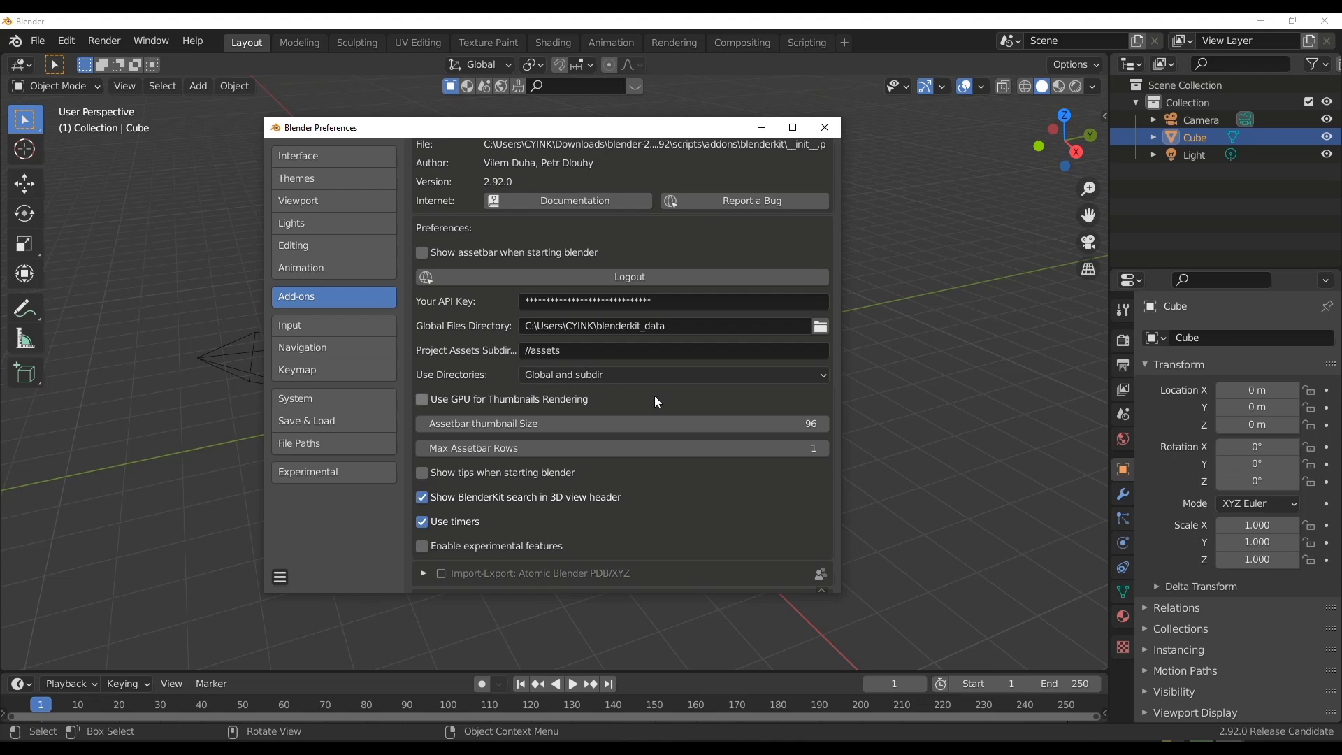
{"action": "left_click", "coordinate": [825, 128]}
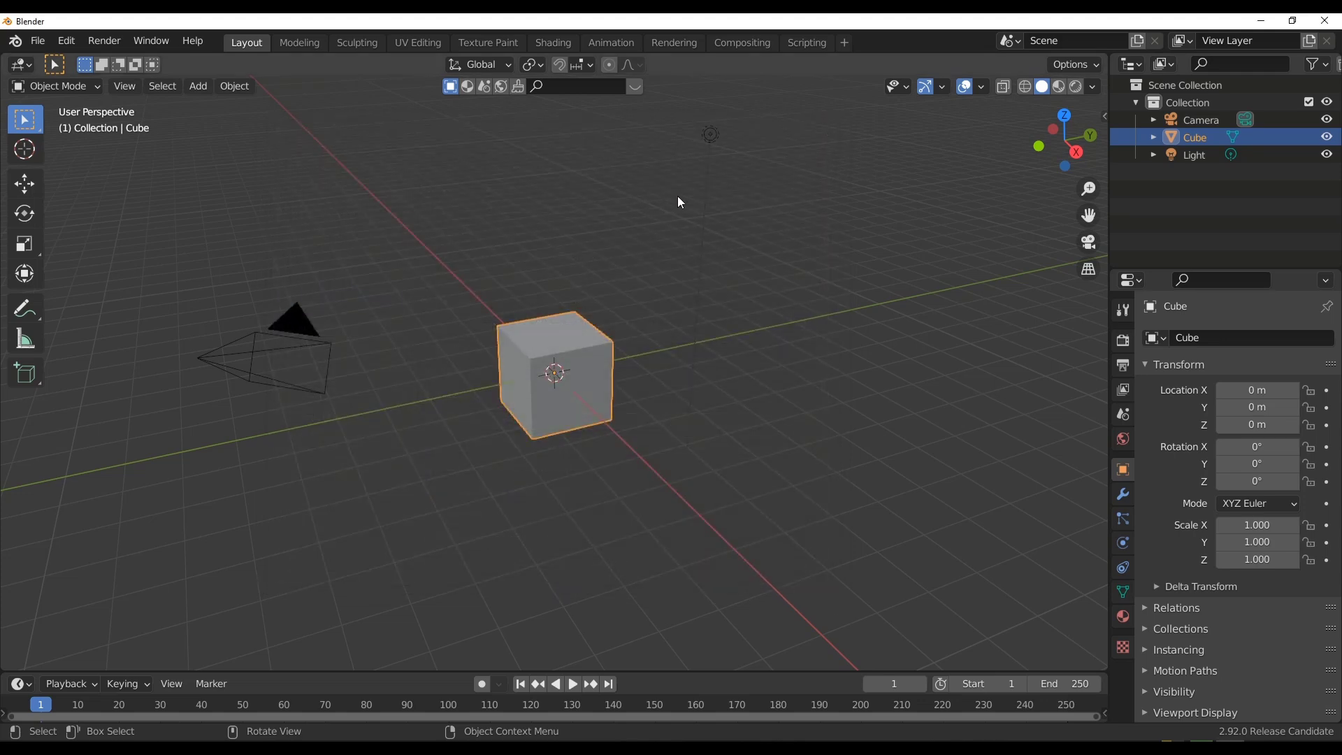
Show the BlenderKit asset options beside the 3D viewport and deselect the cube.
{"action": "key", "text": "n"}
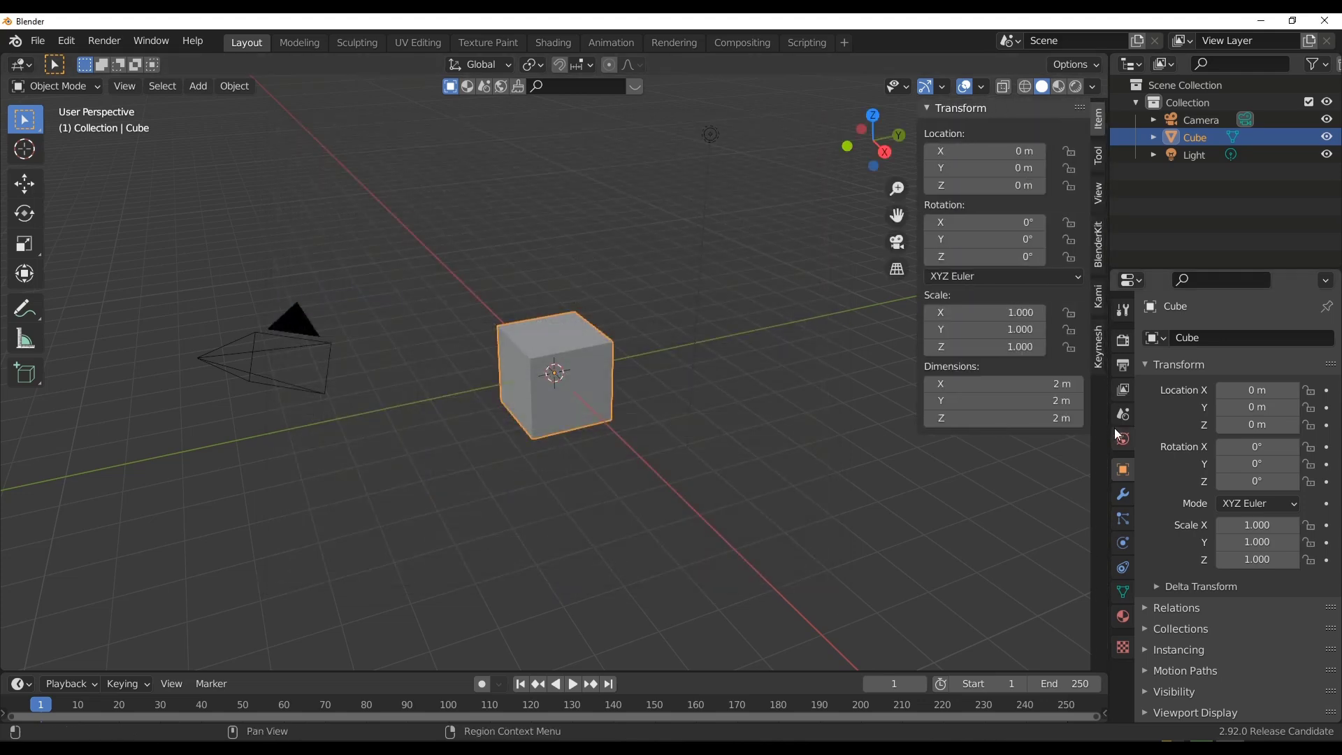
{"action": "left_click", "coordinate": [1100, 241]}
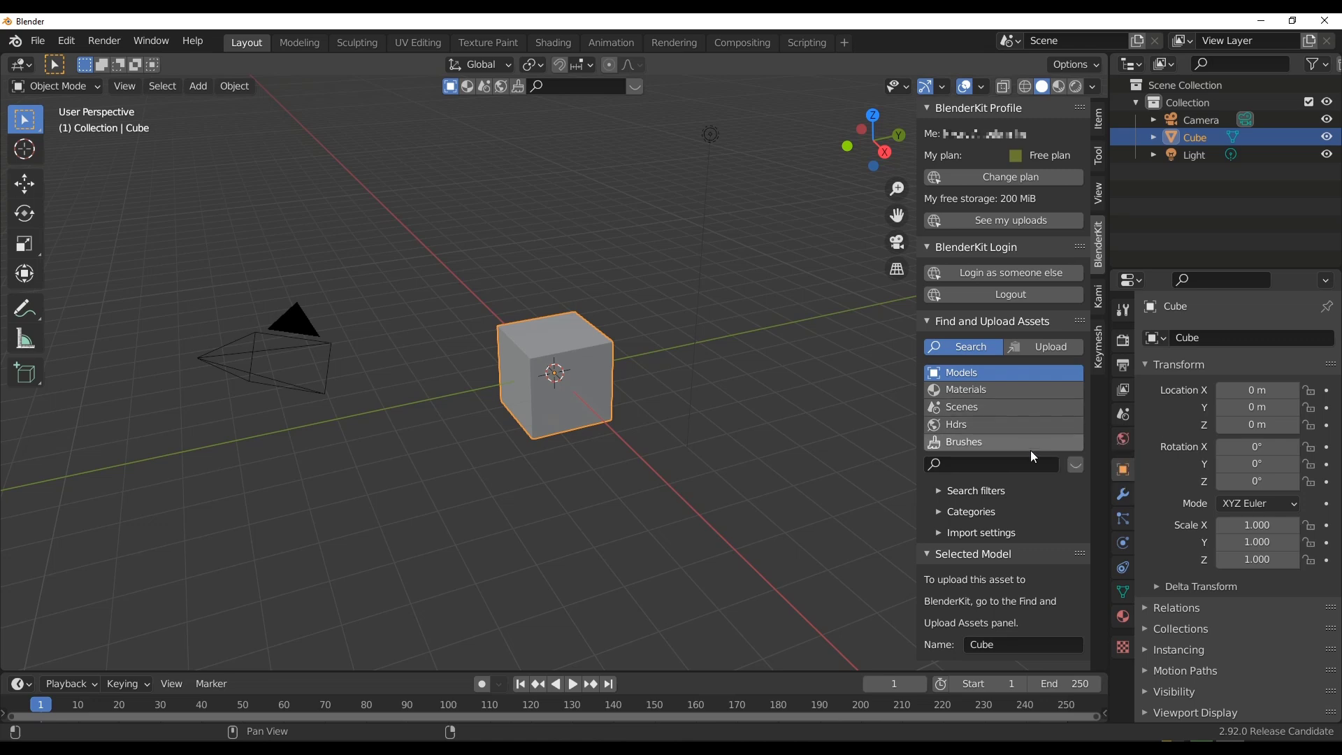
{"action": "left_click_drag", "start_coordinate": [756, 440], "coordinate": [781, 453]}
Add a mesh plane at the origin and scale it up by about 6.93 as a ground surface.
{"action": "key", "text": "shift+a"}
{"action": "mouse_move", "coordinate": [692, 384]}
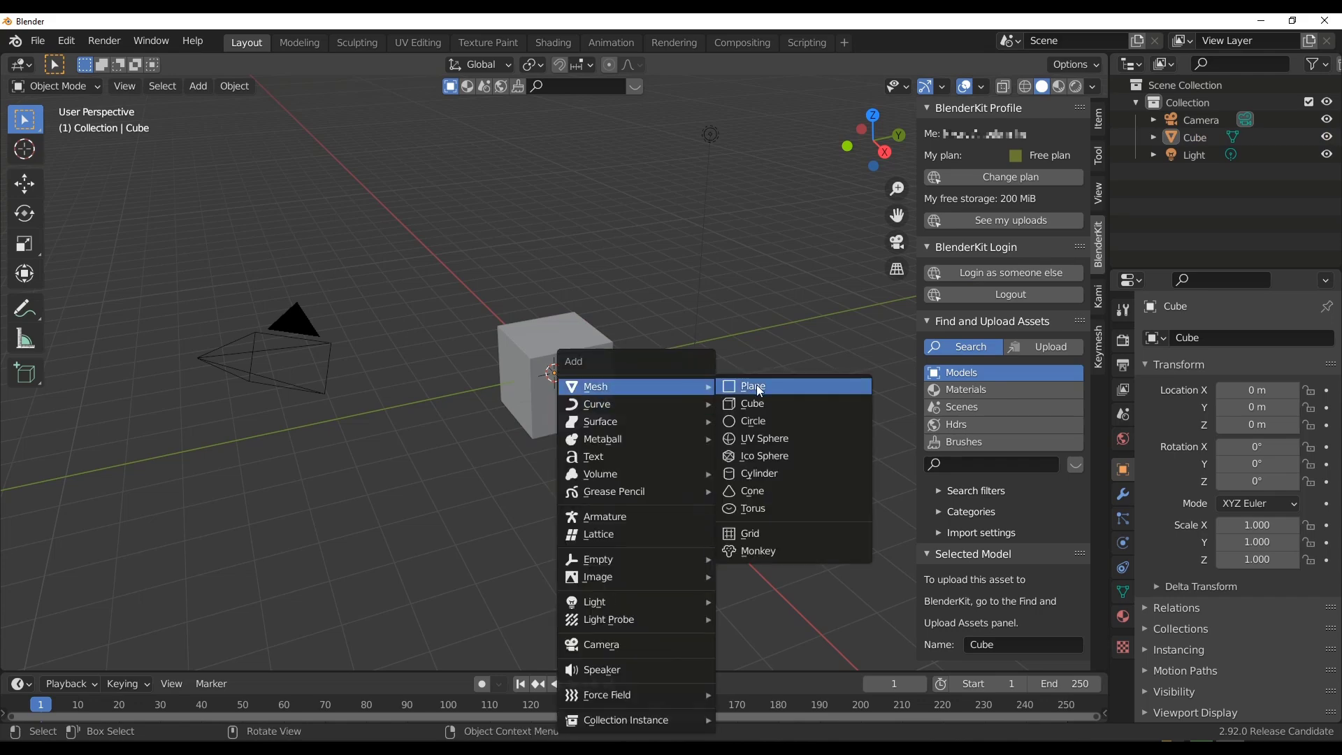
{"action": "left_click", "coordinate": [759, 386]}
{"action": "key", "text": "s"}
{"action": "left_click", "coordinate": [183, 617]}
{"action": "scroll", "coordinate": [542, 339], "scroll_direction": "up", "scroll_amount": 1}
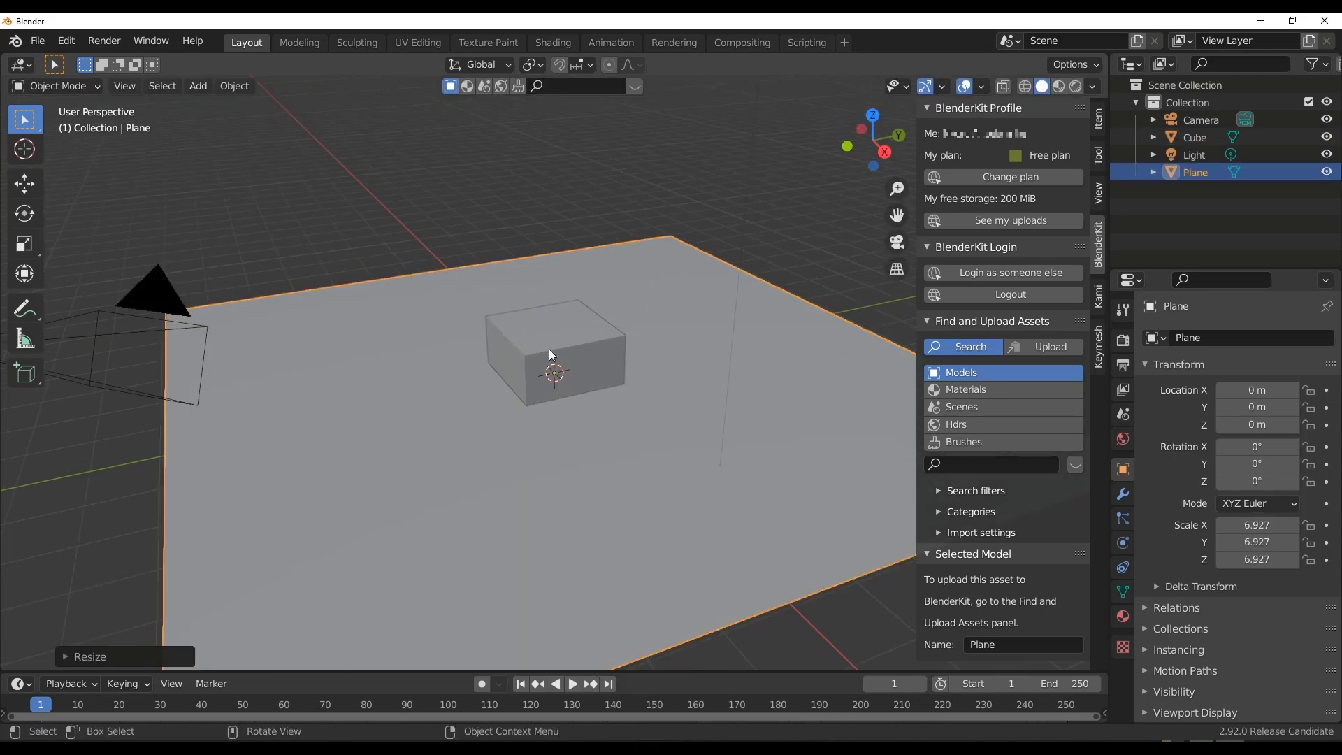
Raise the cube about 1.08 m along Z with the Move tool so it rests on the plane.
{"action": "middle_click_drag", "start_coordinate": [583, 369], "coordinate": [590, 358]}
{"action": "left_click", "coordinate": [591, 357]}
{"action": "left_click", "coordinate": [24, 184]}
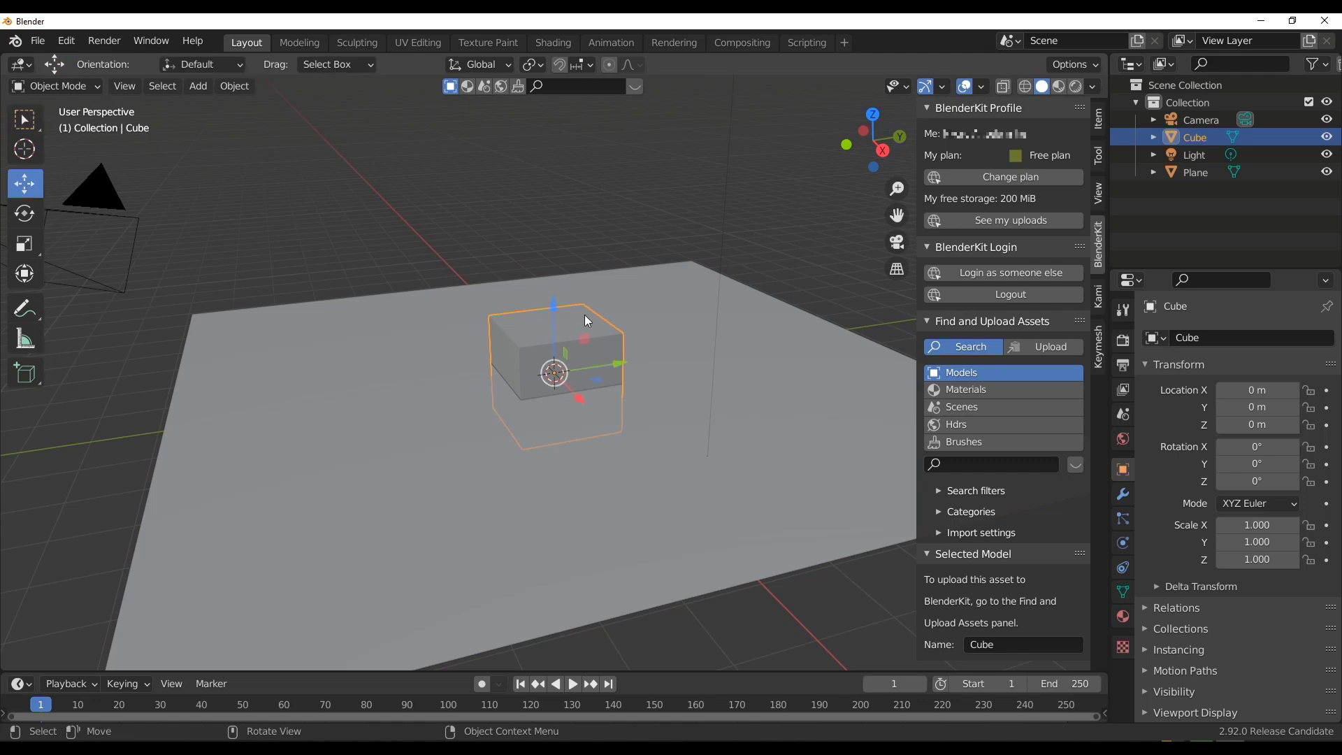
{"action": "left_click_drag", "start_coordinate": [552, 314], "coordinate": [553, 262]}
Select the plane, search the BlenderKit models for "grass" and browse the resulting assets.
{"action": "left_click", "coordinate": [485, 396]}
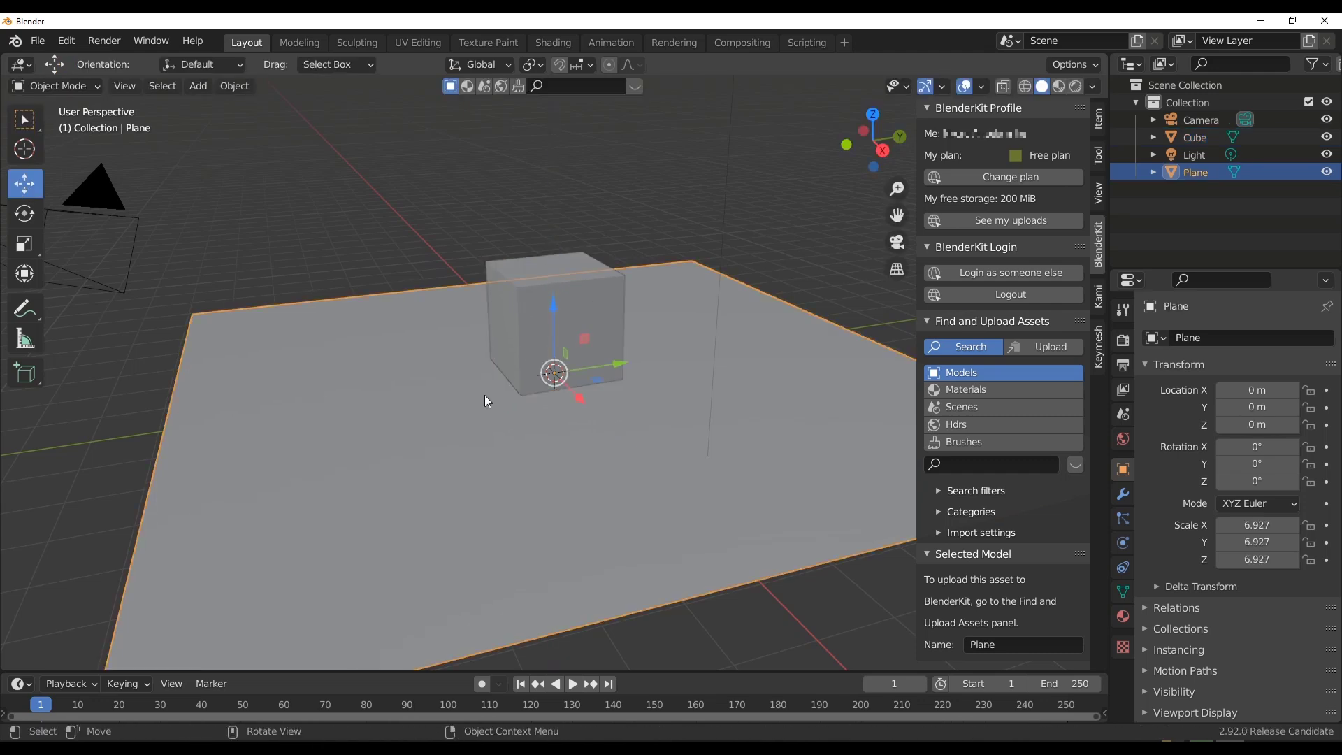
{"action": "mouse_move", "coordinate": [393, 384]}
{"action": "middle_mouse_down", "text": "shift"}
{"action": "mouse_move", "coordinate": [383, 442]}
{"action": "mouse_move", "coordinate": [424, 359]}
{"action": "middle_mouse_up", "text": "shift"}
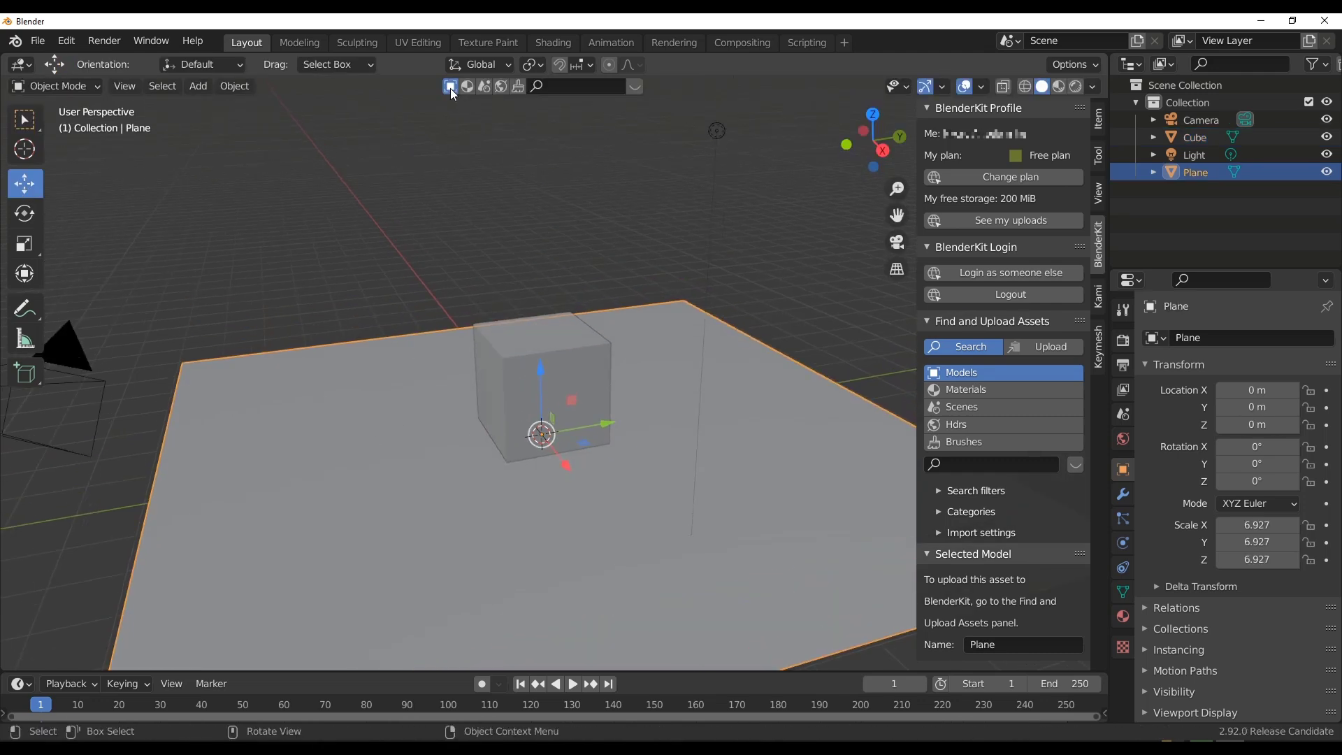
{"action": "left_click", "coordinate": [554, 89]}
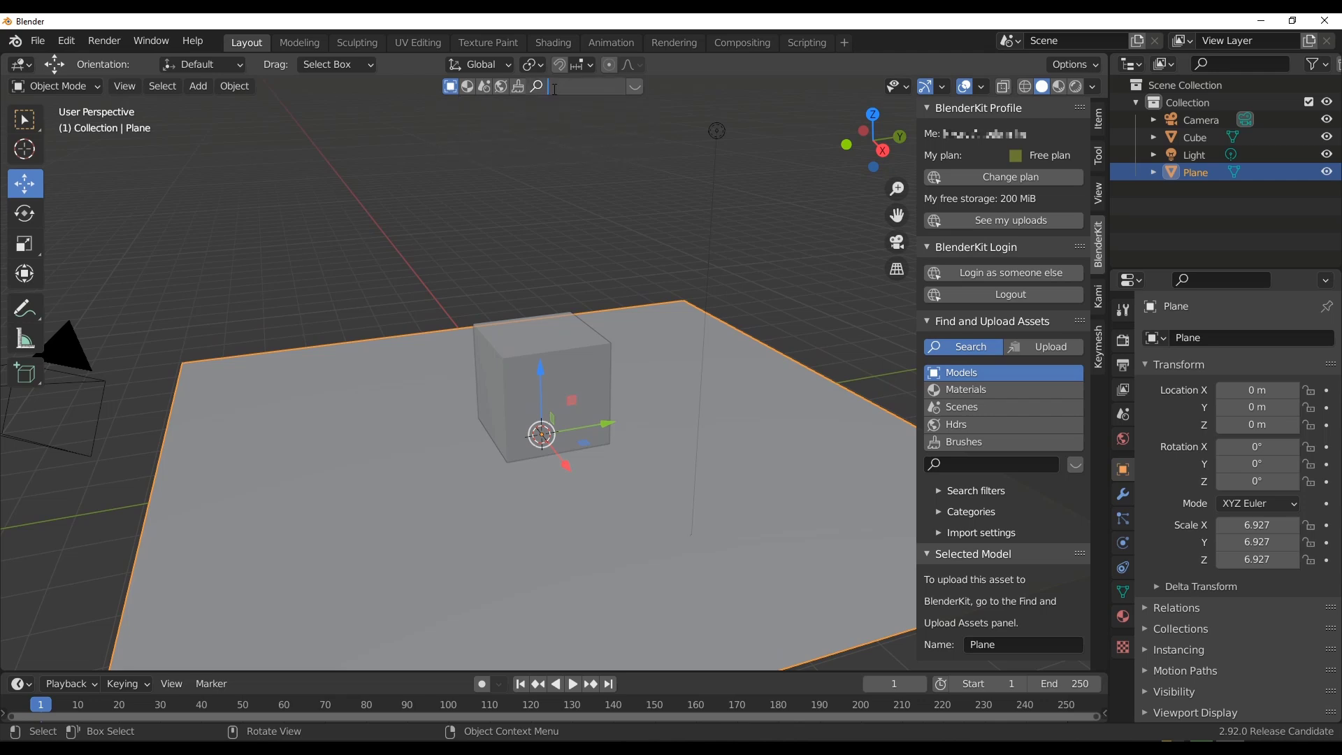
{"action": "type", "text": "grass"}
{"action": "key", "text": "Return"}
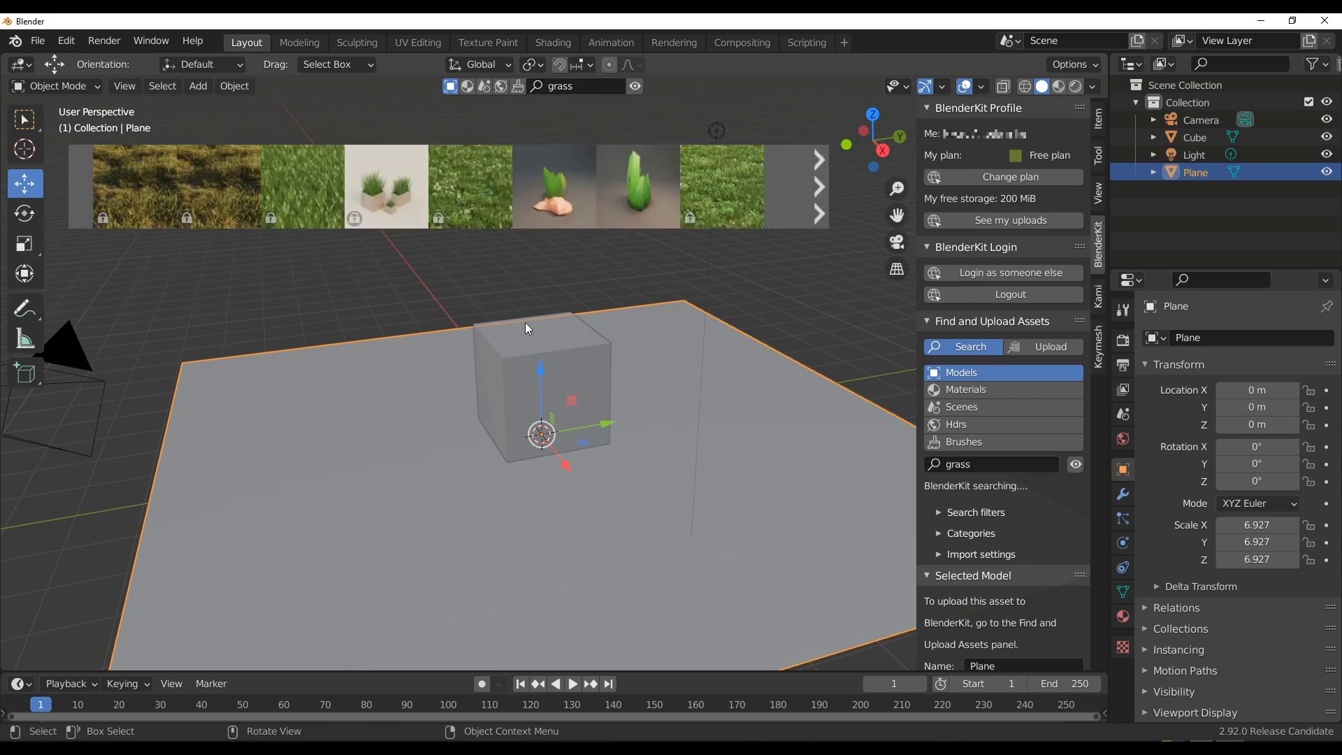
{"action": "mouse_move", "coordinate": [107, 205]}
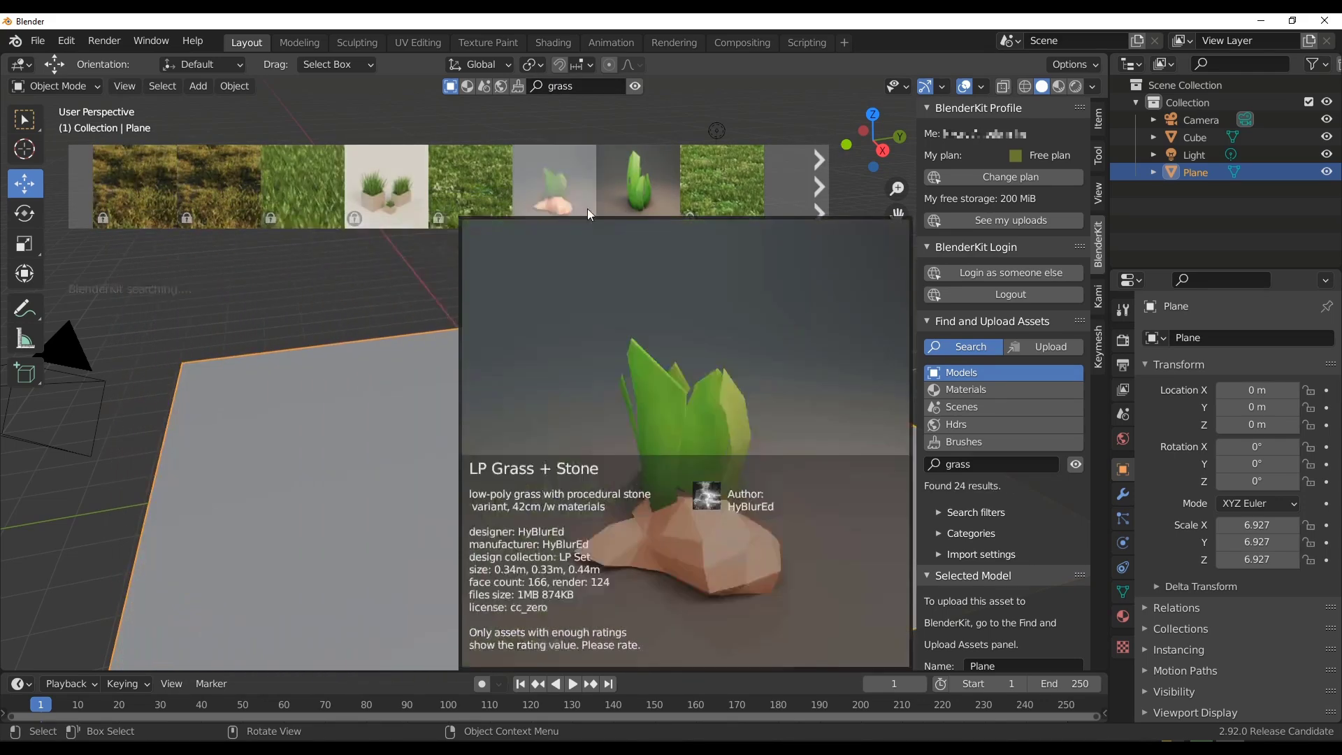
{"action": "left_click", "coordinate": [821, 211]}
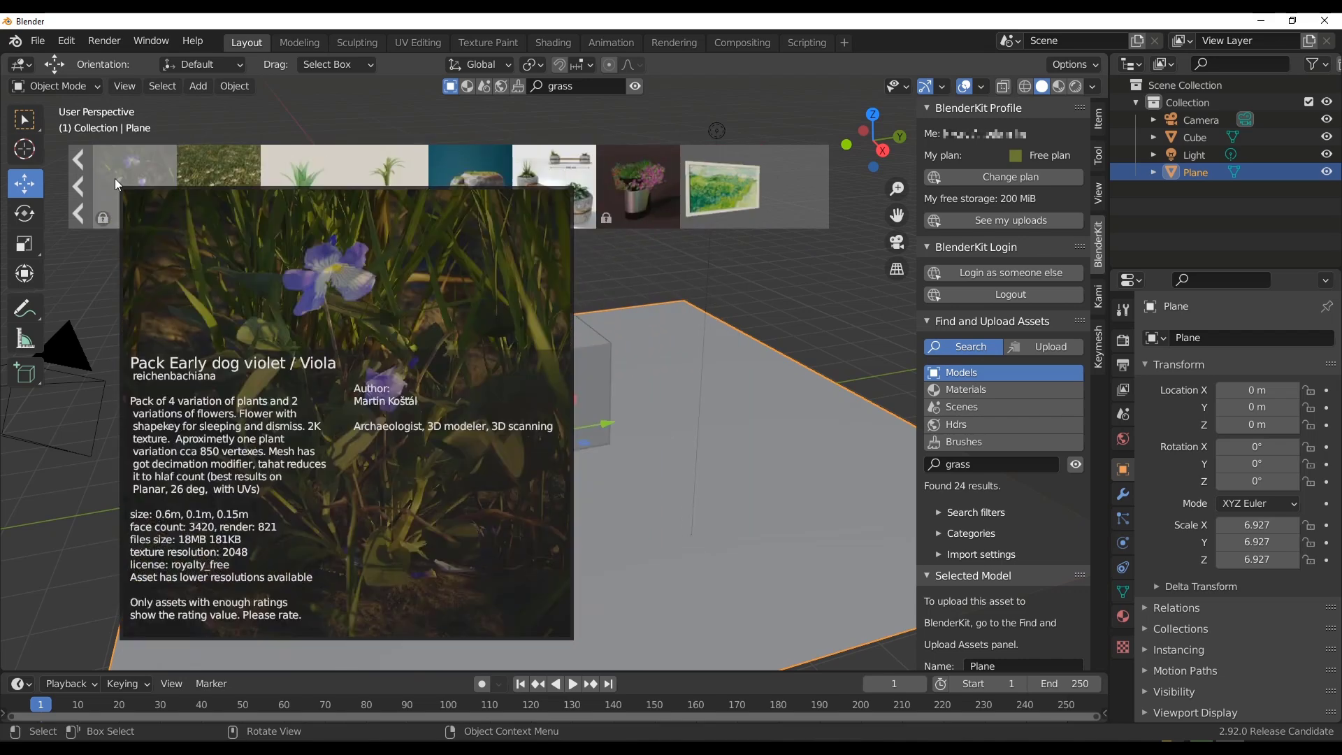
{"action": "left_click", "coordinate": [79, 210]}
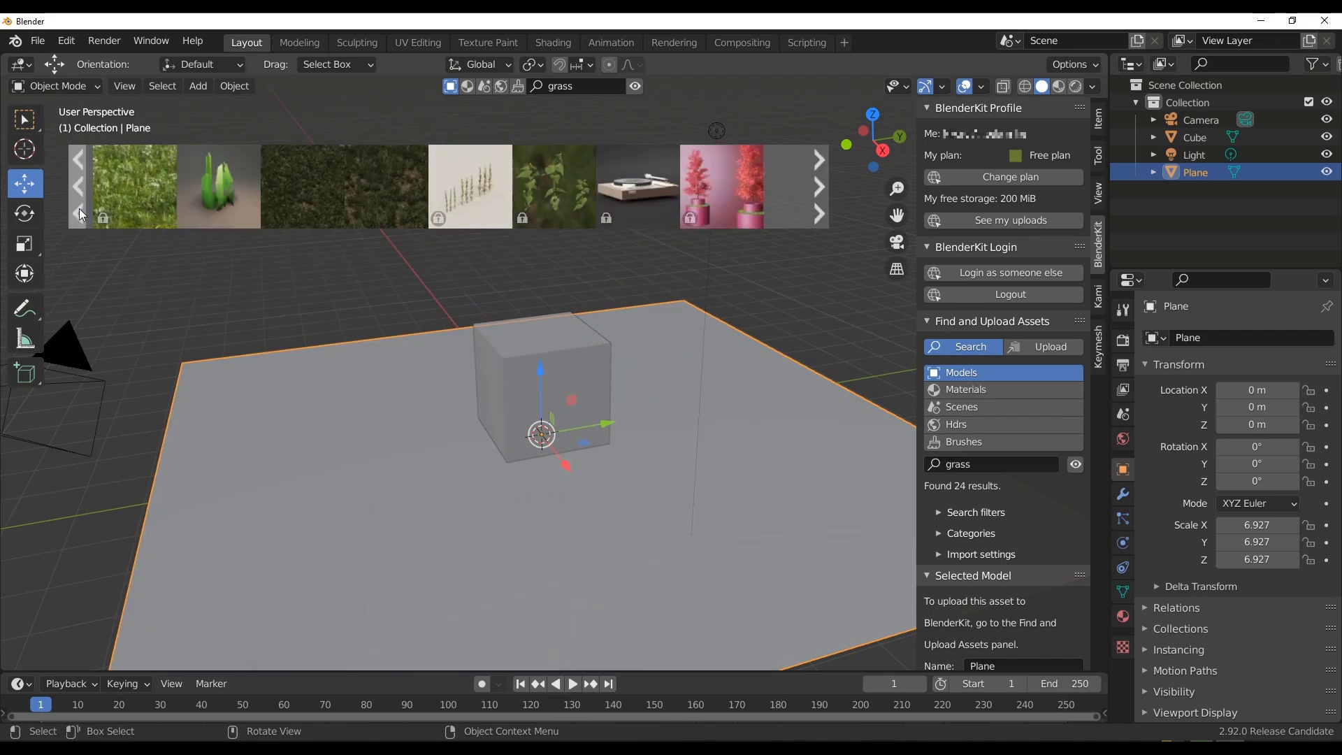
{"action": "mouse_move", "coordinate": [363, 204]}
{"action": "mouse_move", "coordinate": [319, 200]}
Search the BlenderKit models for "books" and place the leaning row of Books near the cube's base.
{"action": "left_click", "coordinate": [599, 87]}
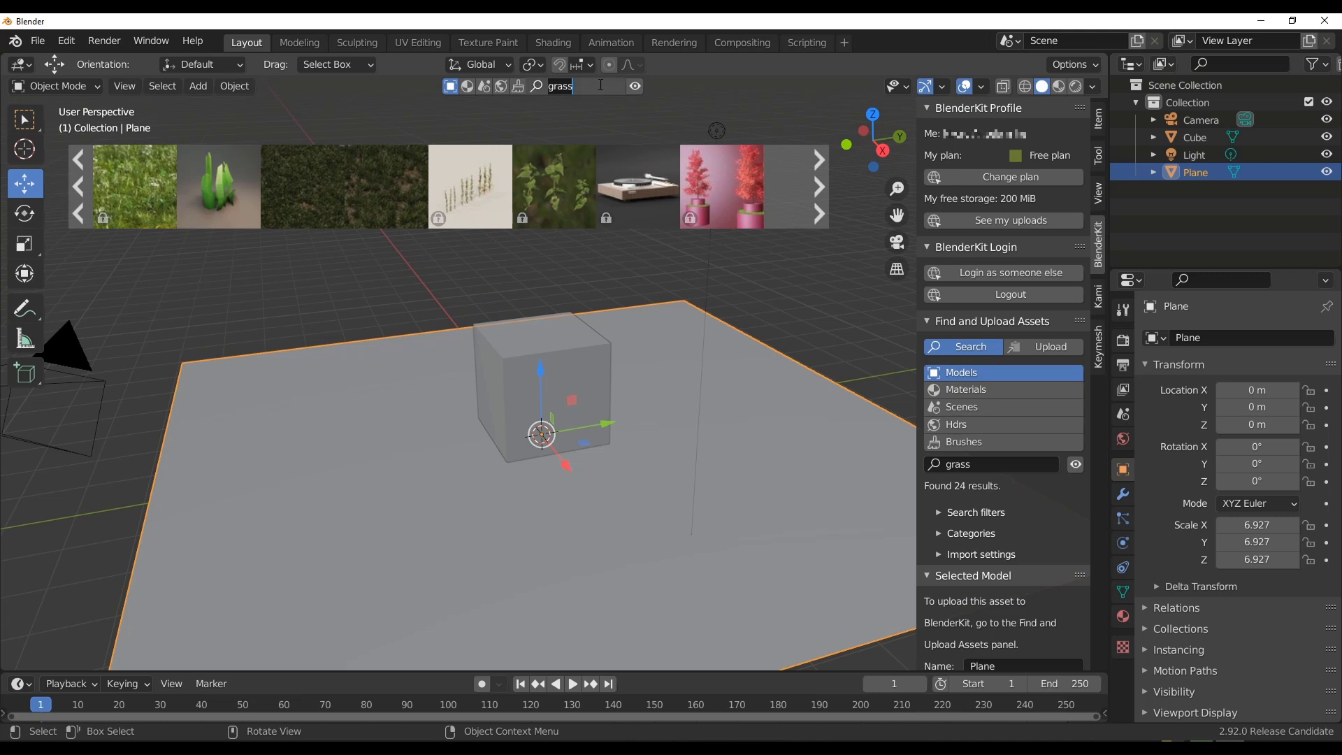
{"action": "type", "text": "books"}
{"action": "key", "text": "Return"}
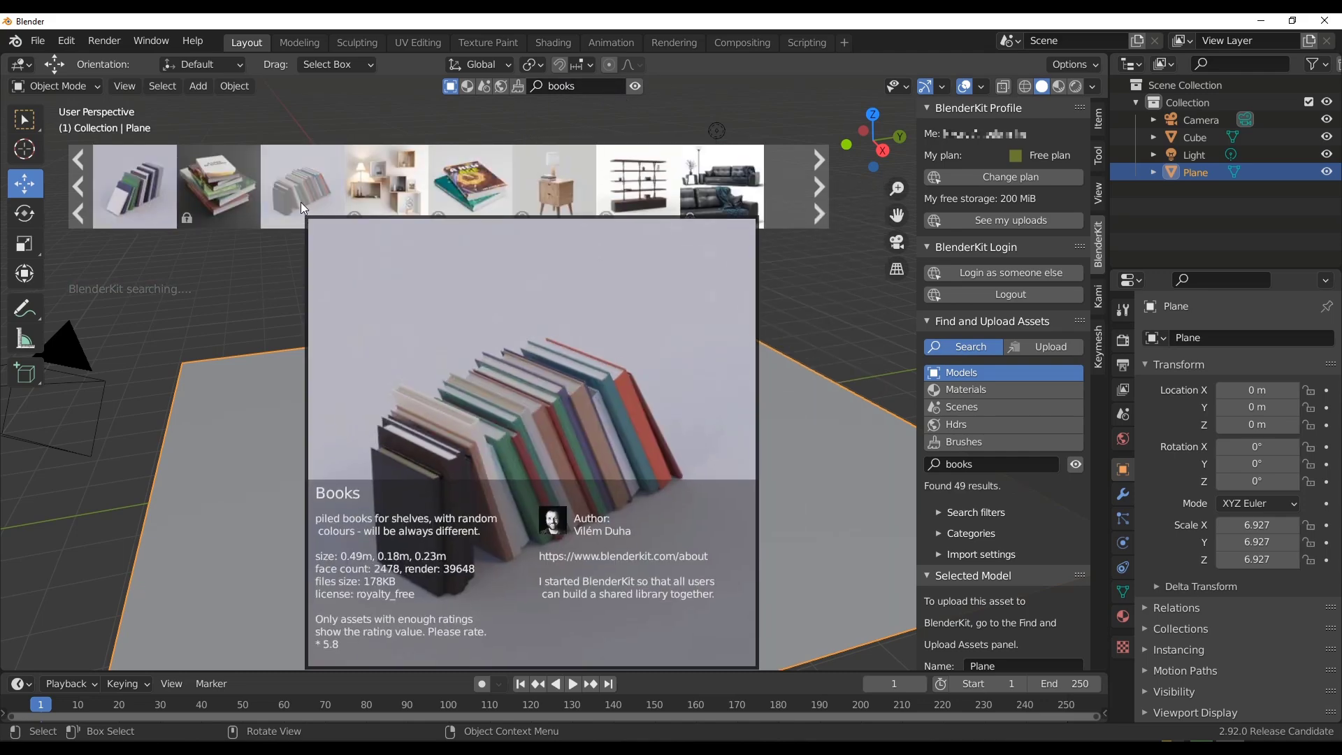
{"action": "mouse_move", "coordinate": [144, 189]}
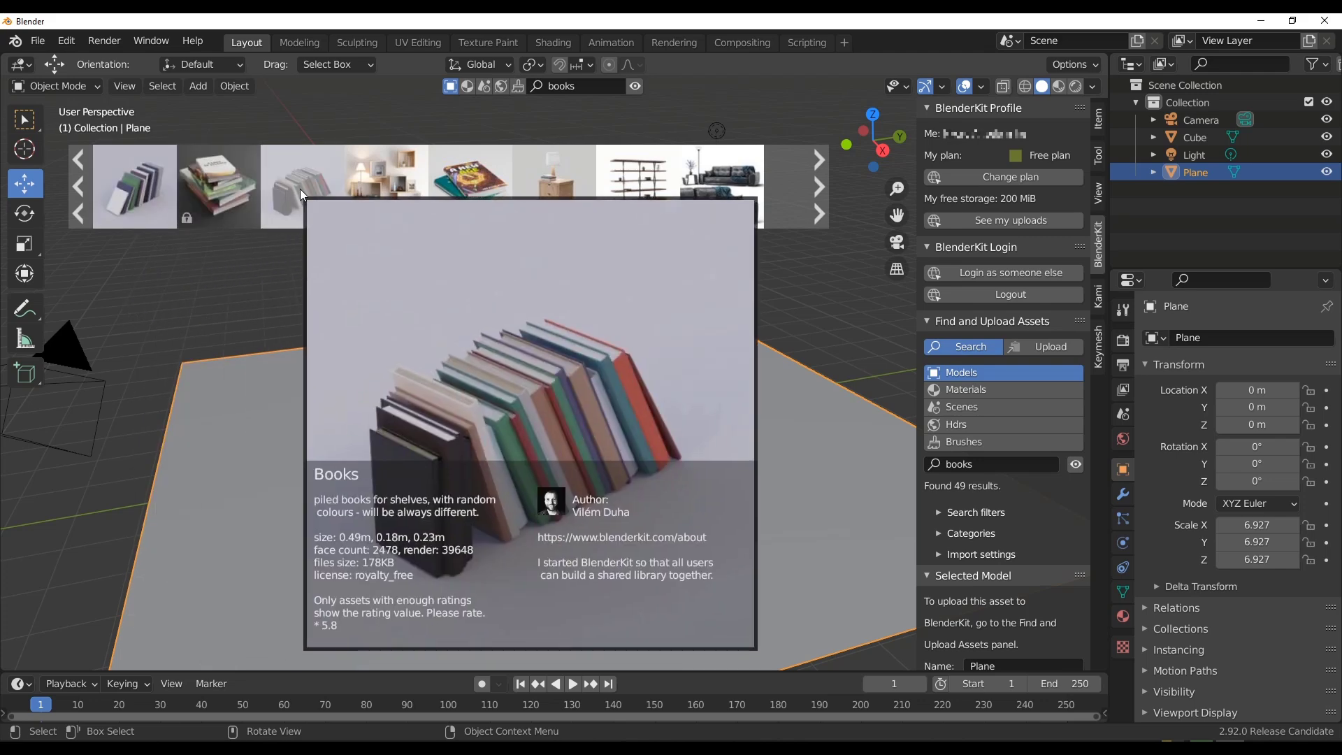
{"action": "left_click_drag", "start_coordinate": [300, 189], "coordinate": [546, 434]}
Move the cube about 3.05 m in the negative Y direction, clear of the placed books.
{"action": "scroll", "coordinate": [559, 447], "scroll_direction": "up", "scroll_amount": 3}
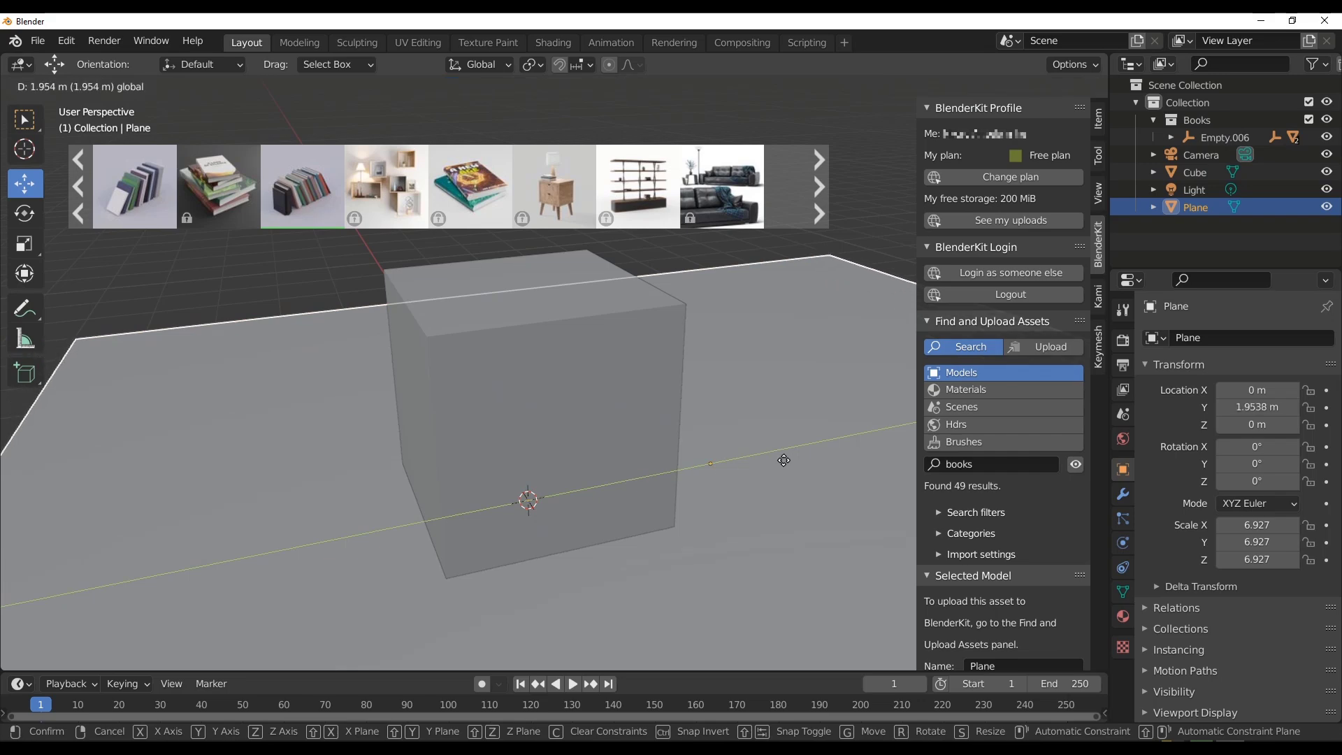
{"action": "left_click", "coordinate": [618, 523]}
{"action": "left_click_drag", "start_coordinate": [595, 388], "coordinate": [214, 446]}
Select one of the leaning books up close and display the viewport in rendered shading.
{"action": "middle_click_drag", "start_coordinate": [559, 533], "coordinate": [464, 447]}
{"action": "scroll", "coordinate": [401, 522], "scroll_direction": "up", "scroll_amount": 4}
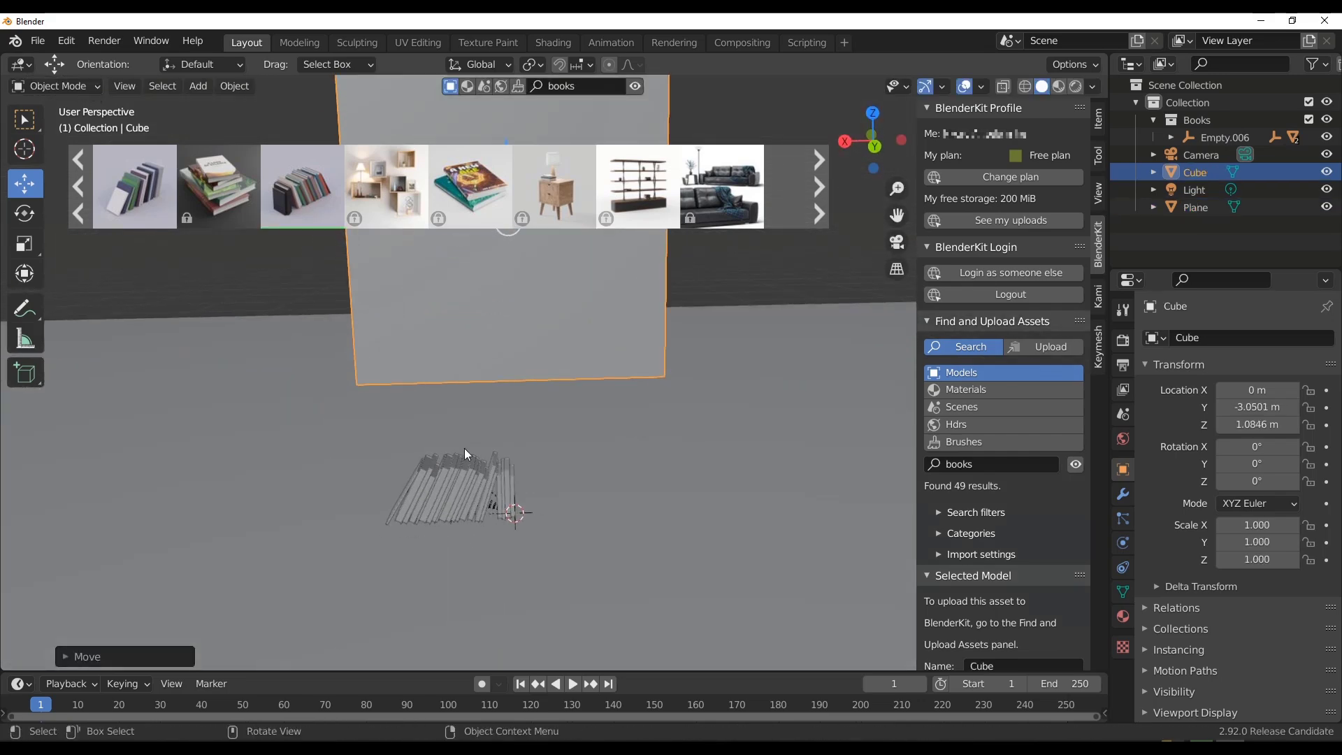
{"action": "scroll", "coordinate": [442, 547], "scroll_direction": "up", "scroll_amount": 4}
{"action": "middle_click_drag", "start_coordinate": [442, 547], "coordinate": [523, 436], "text": "shift"}
{"action": "scroll", "coordinate": [544, 492], "scroll_direction": "up", "scroll_amount": 2}
{"action": "middle_click_drag", "start_coordinate": [549, 498], "coordinate": [605, 470]}
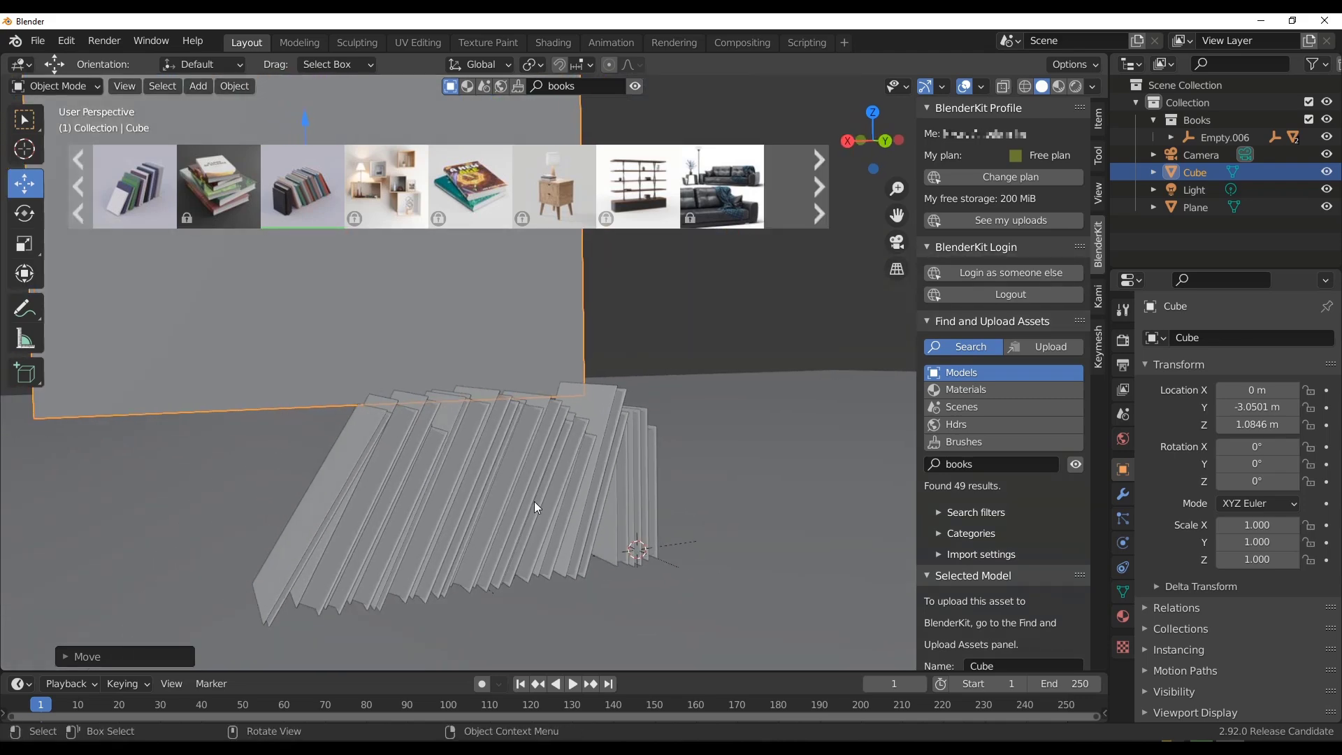
{"action": "scroll", "coordinate": [517, 510], "scroll_direction": "down", "scroll_amount": 3}
{"action": "left_click", "coordinate": [515, 434]}
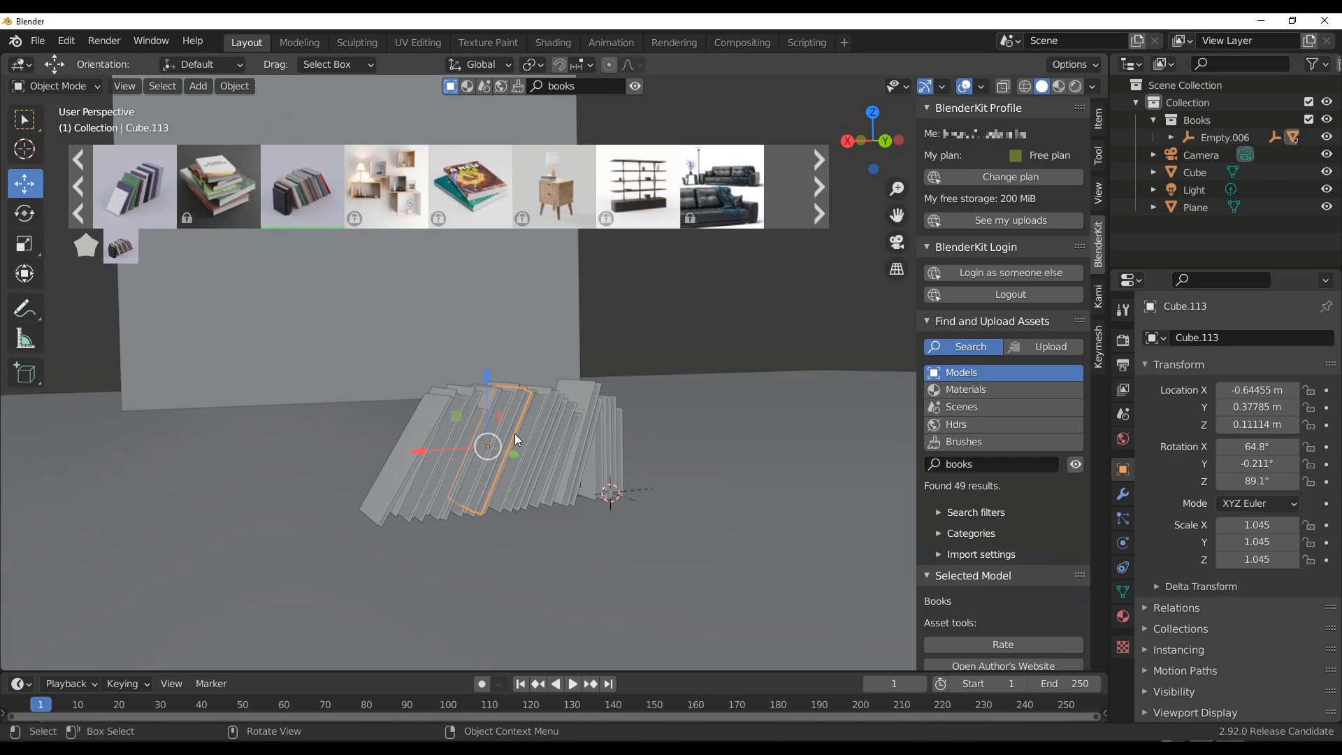
{"action": "scroll", "coordinate": [517, 441], "scroll_direction": "up", "scroll_amount": 5}
{"action": "mouse_move", "coordinate": [558, 456]}
{"action": "middle_mouse_down"}
{"action": "mouse_move", "coordinate": [510, 486]}
{"action": "mouse_move", "coordinate": [573, 488]}
{"action": "mouse_move", "coordinate": [618, 459]}
{"action": "mouse_move", "coordinate": [614, 485]}
{"action": "mouse_move", "coordinate": [636, 477]}
{"action": "mouse_move", "coordinate": [645, 492]}
{"action": "middle_mouse_up"}
{"action": "key", "text": "z"}
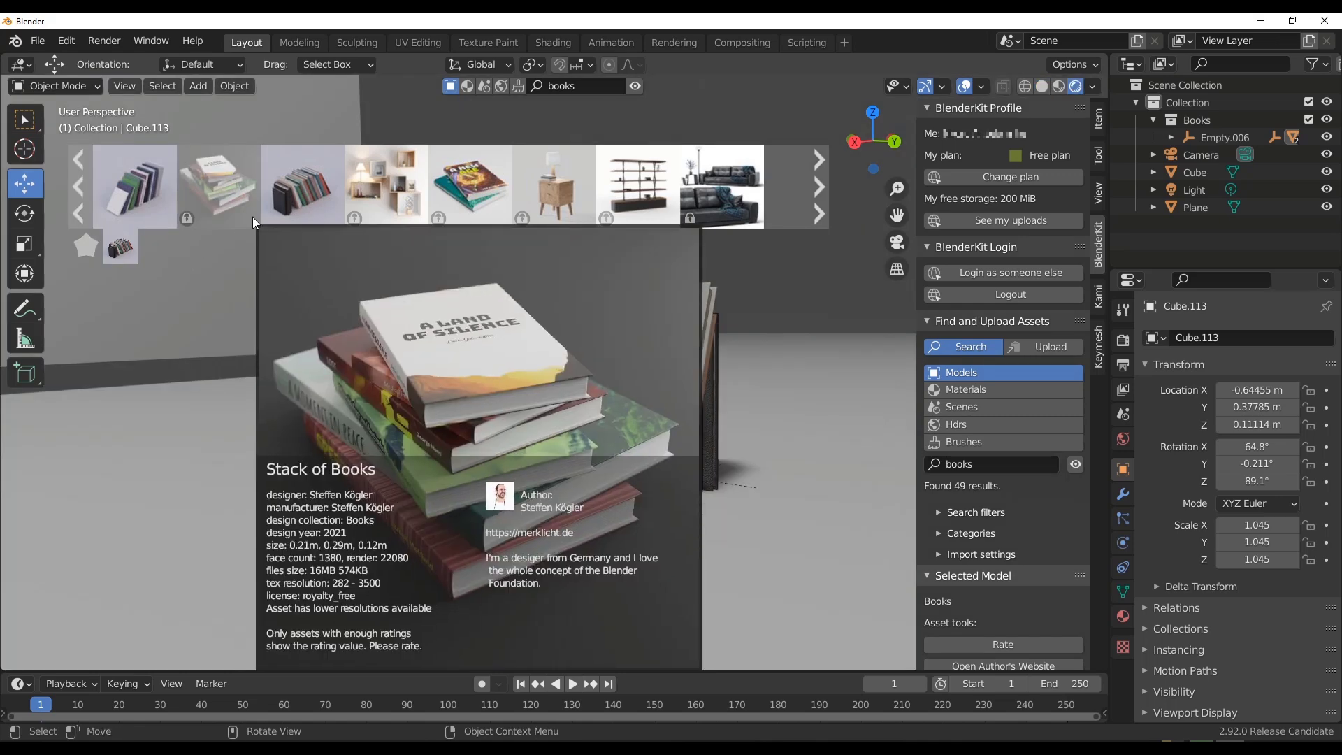
Browse the BlenderKit materials, scenes, HDRs and brushes in turn, without a search term.
{"action": "mouse_move", "coordinate": [627, 221]}
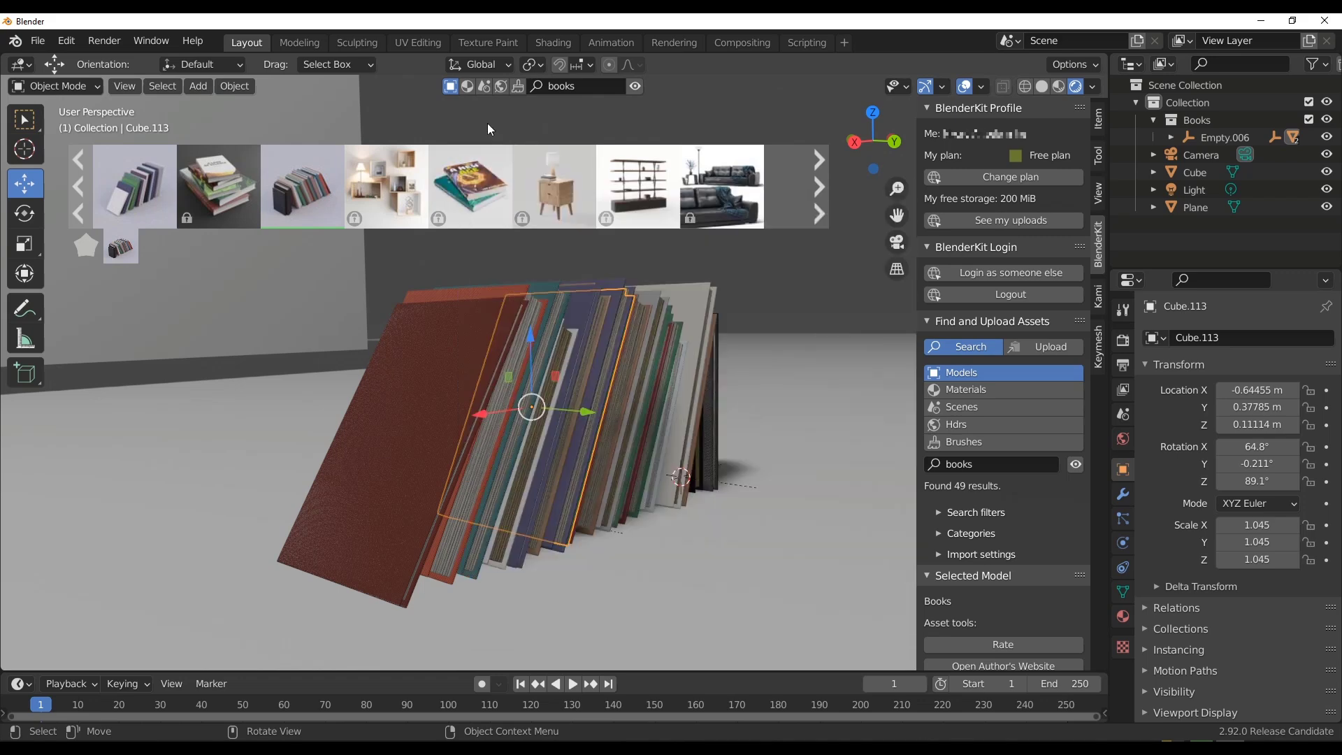
{"action": "left_click", "coordinate": [467, 85]}
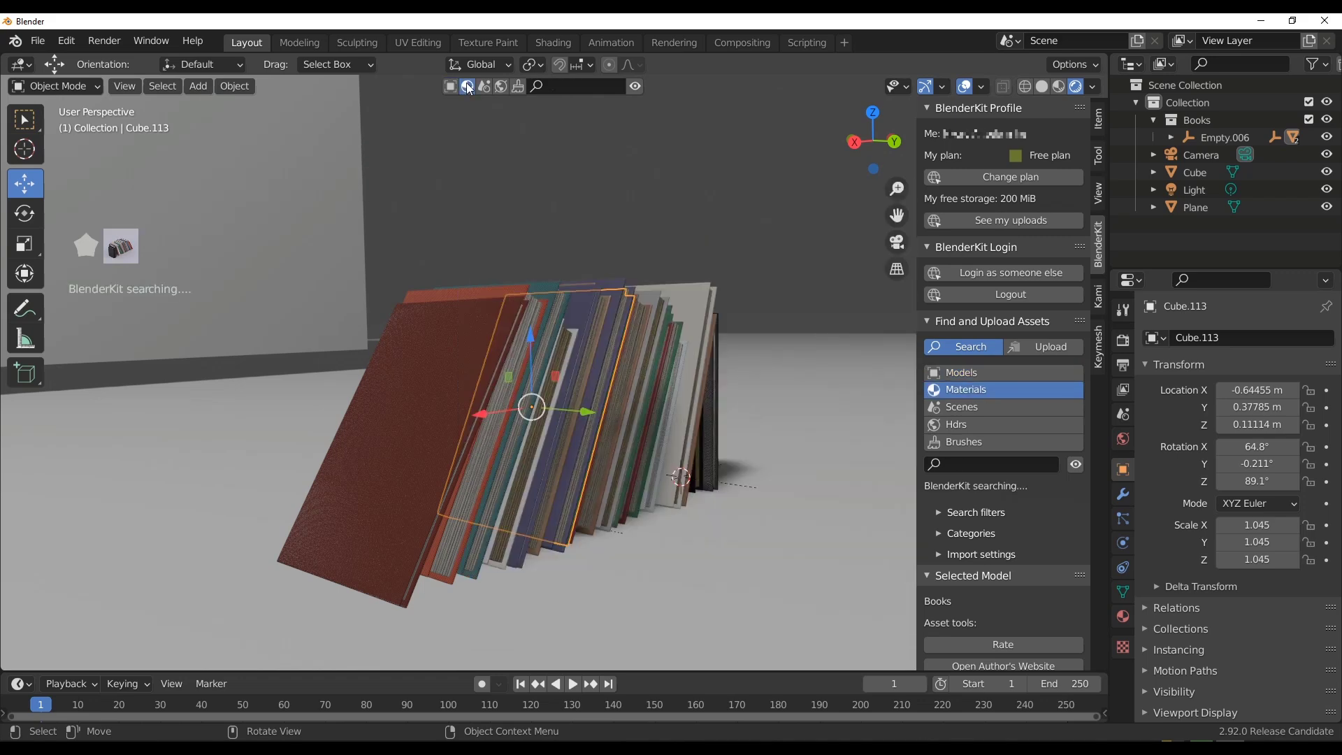
{"action": "left_click", "coordinate": [566, 86]}
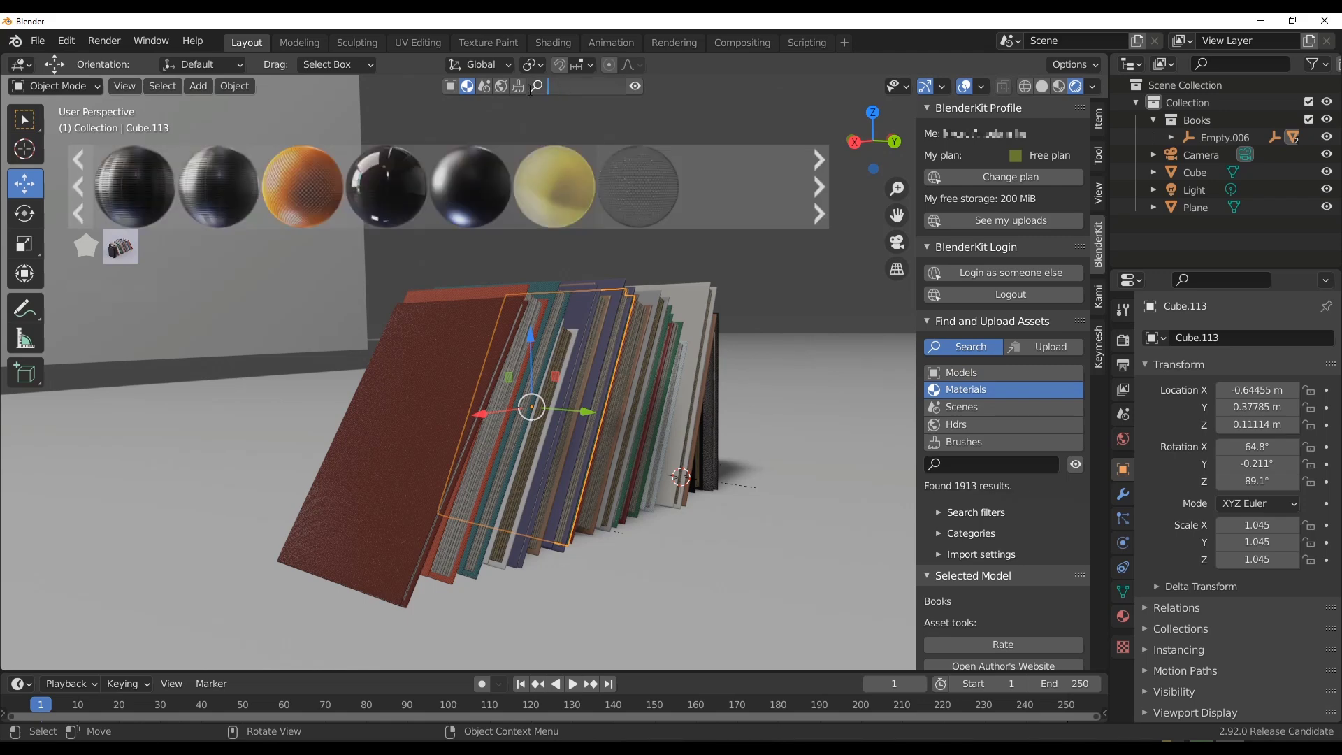
{"action": "key", "text": "Return"}
{"action": "left_click", "coordinate": [484, 86]}
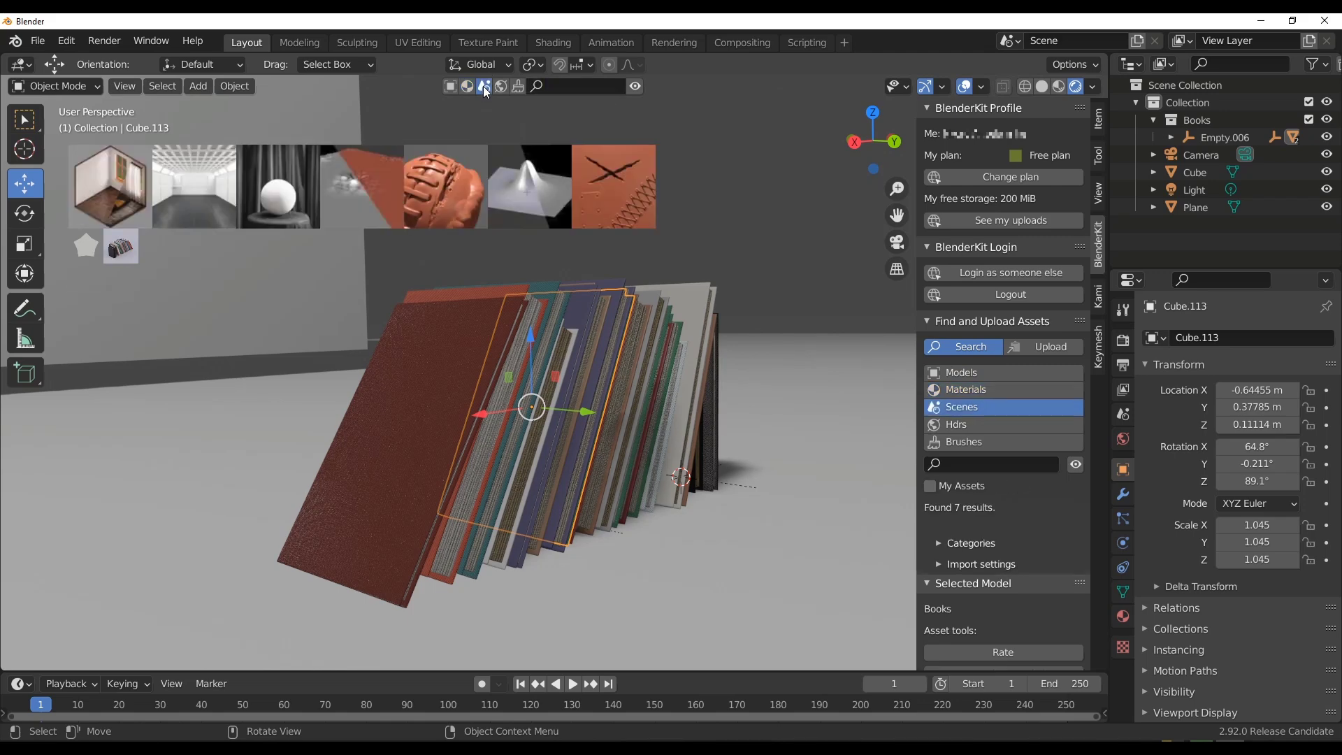
{"action": "left_click", "coordinate": [499, 87]}
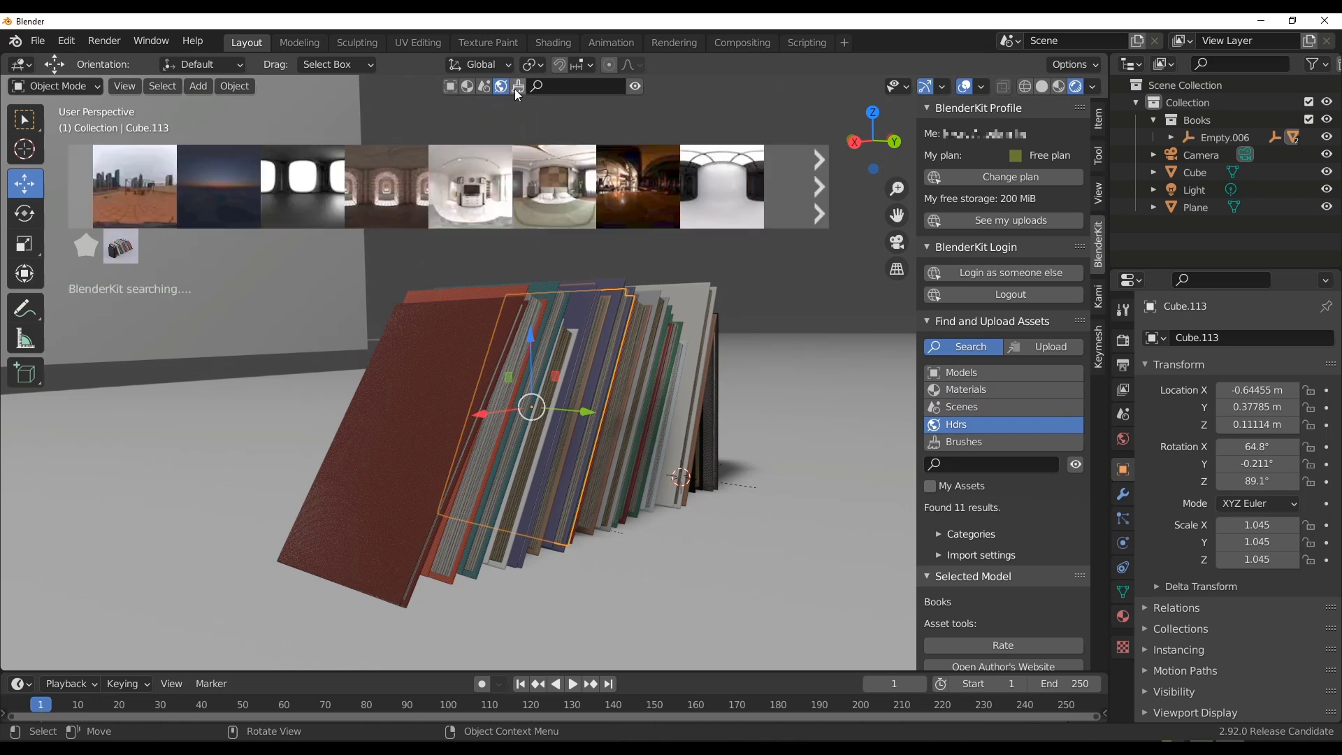
{"action": "left_click", "coordinate": [518, 87]}
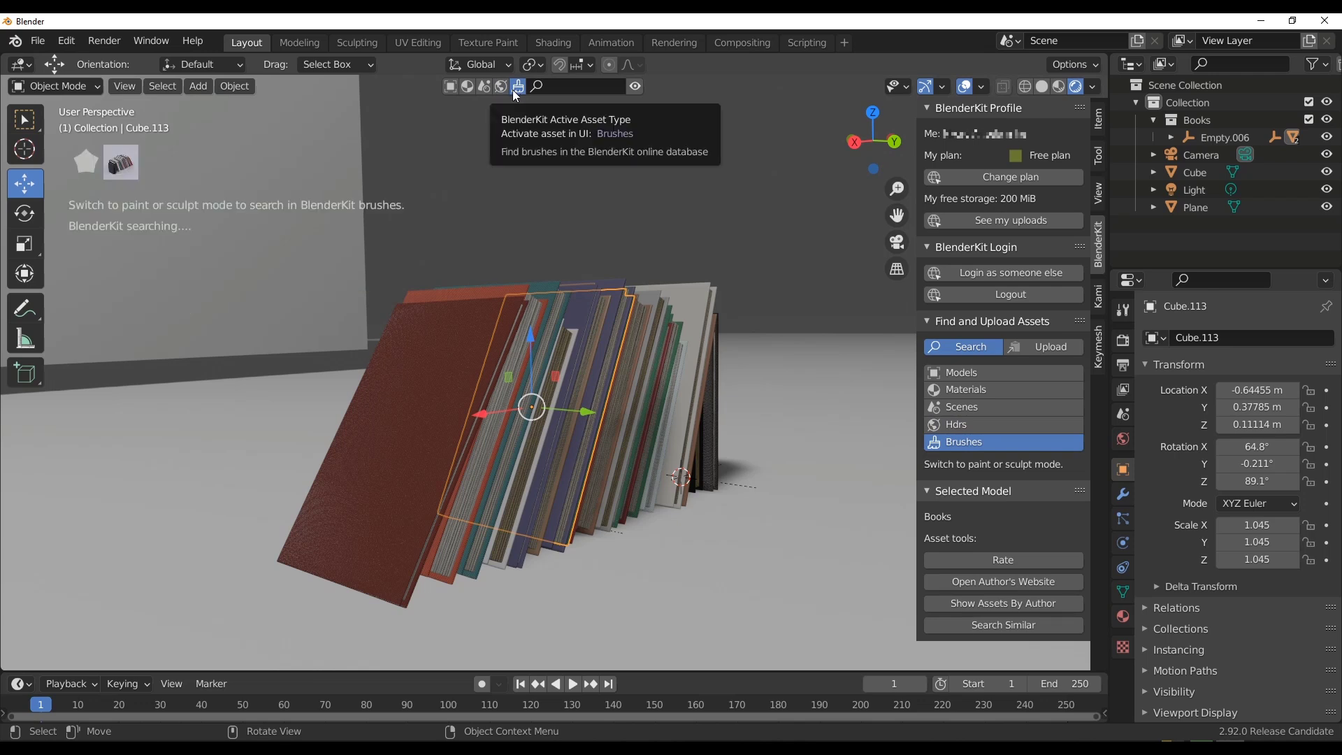
Switch to the web browser and look through the "Blender 2.92: More Features" release notes.
{"action": "left_click", "coordinate": [733, 220]}
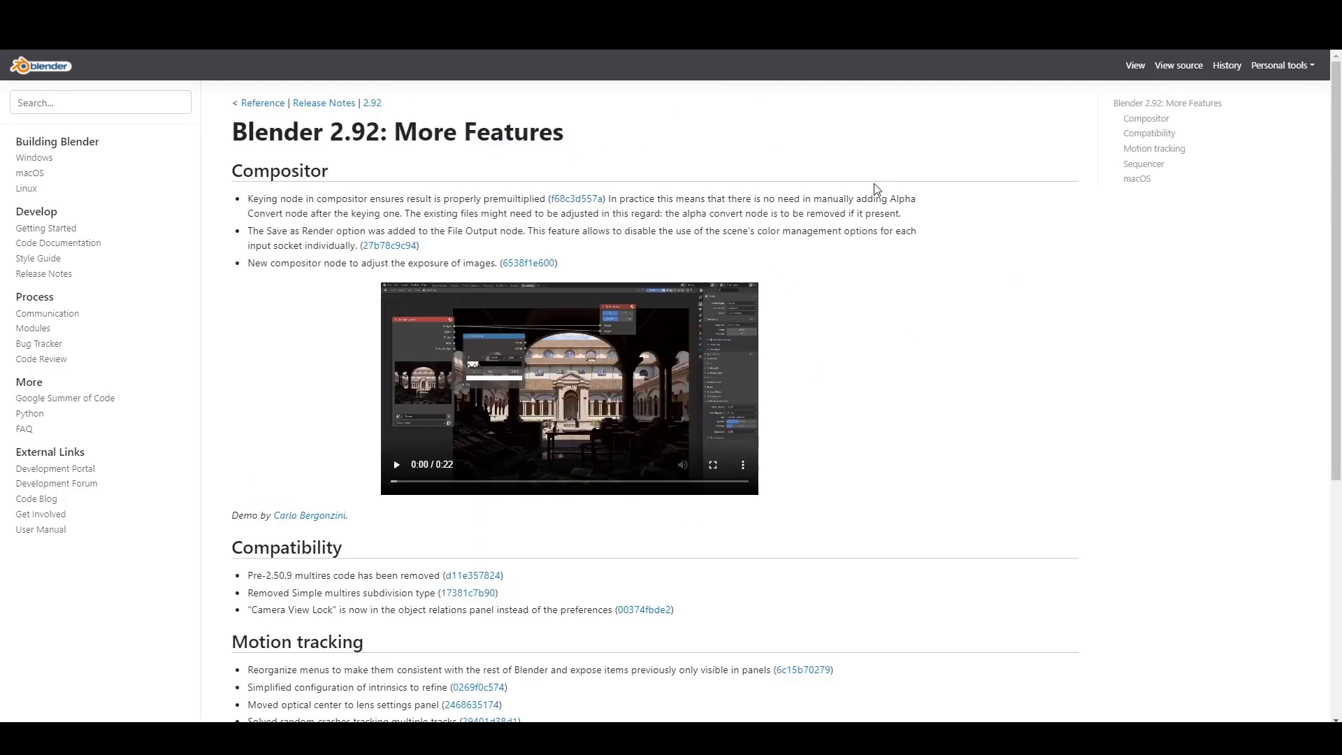
{"action": "scroll", "coordinate": [813, 344], "scroll_direction": "down", "scroll_amount": 5}
{"action": "scroll", "coordinate": [814, 345], "scroll_direction": "up", "scroll_amount": 3}
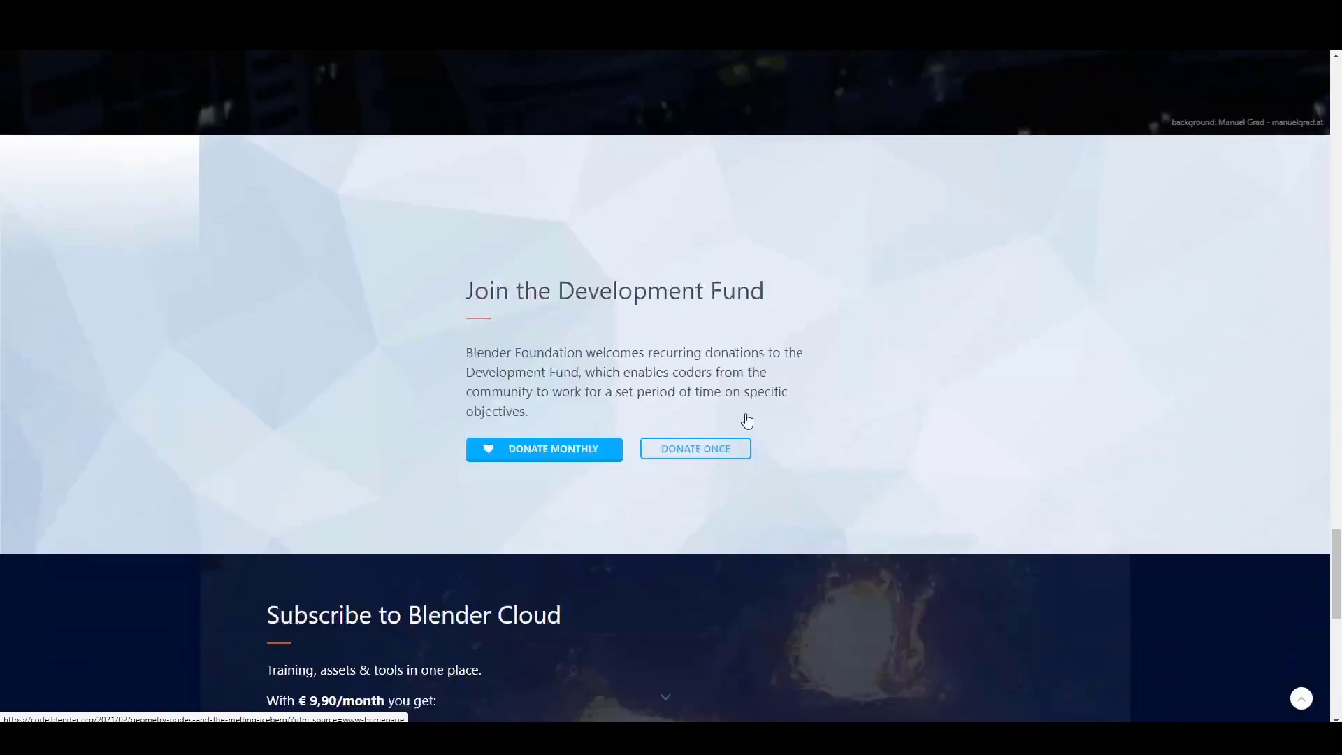
Look through the Blender website's home page and return to its Blender 2.92 Release Candidate banner.
{"action": "scroll", "coordinate": [746, 420], "scroll_direction": "down", "scroll_amount": 1}
{"action": "scroll", "coordinate": [746, 413], "scroll_direction": "down", "scroll_amount": 1}
{"action": "scroll", "coordinate": [744, 409], "scroll_direction": "up", "scroll_amount": 10}
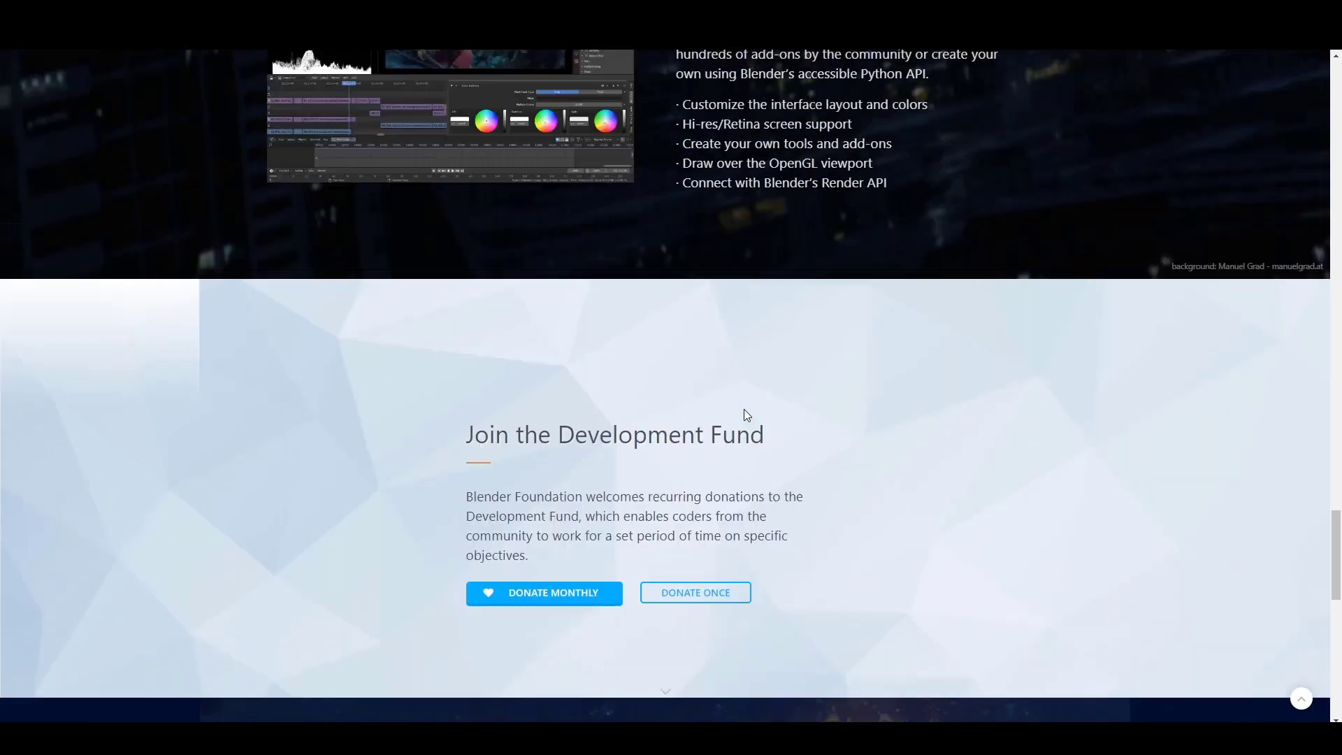
{"action": "scroll", "coordinate": [744, 409], "scroll_direction": "up", "scroll_amount": 15}
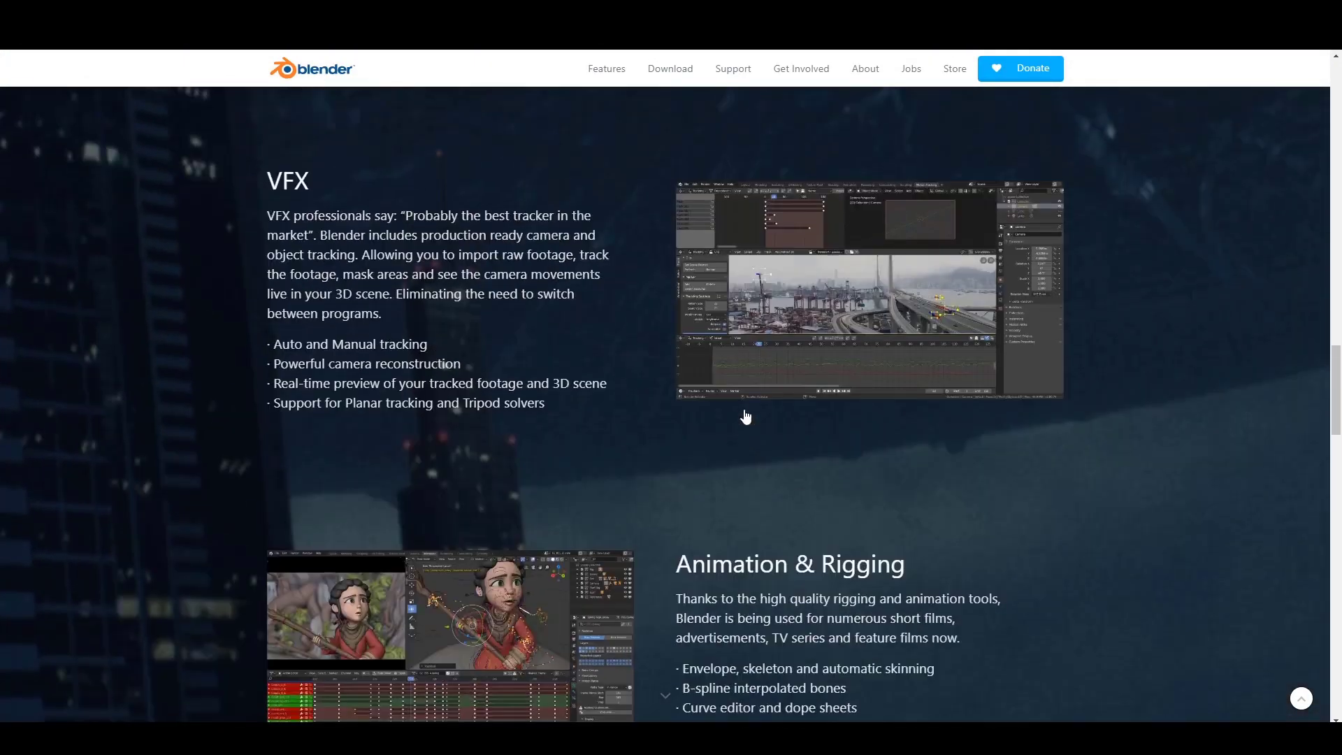
{"action": "scroll", "coordinate": [744, 409], "scroll_direction": "up", "scroll_amount": 20}
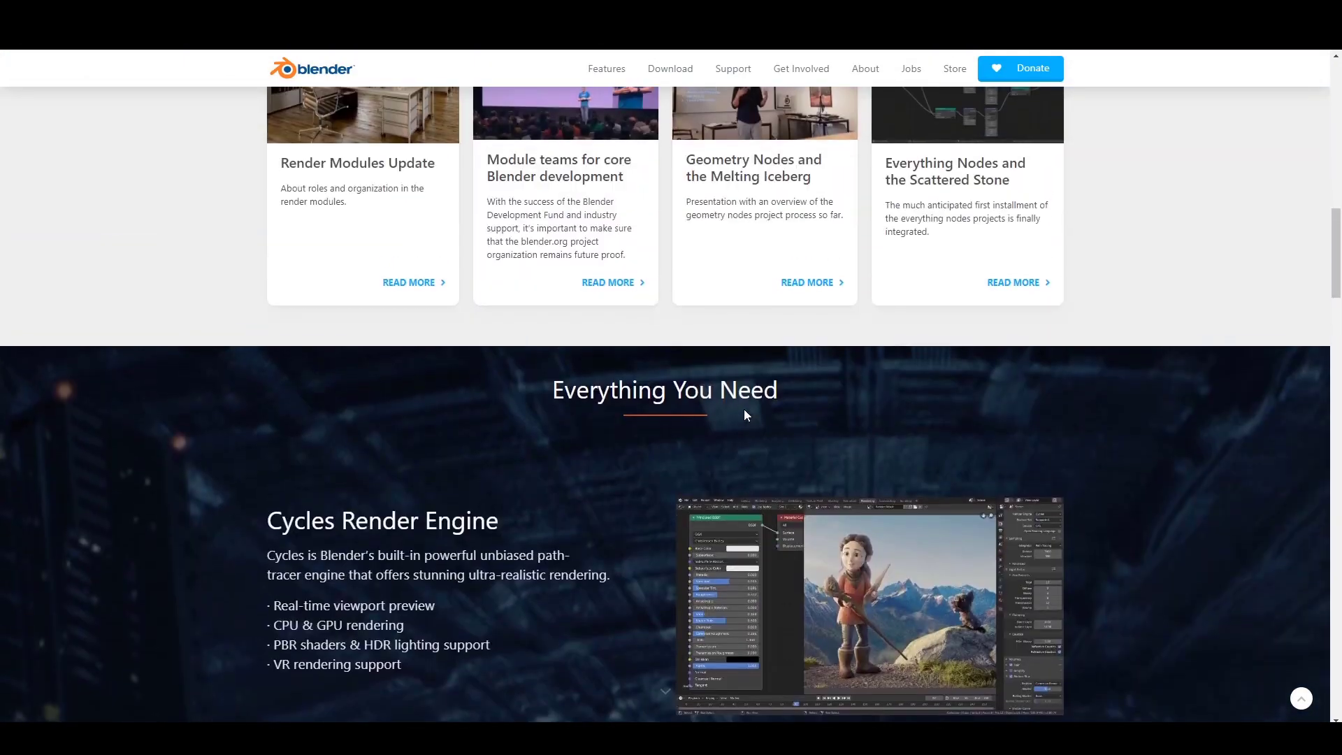
{"action": "scroll", "coordinate": [745, 417], "scroll_direction": "up", "scroll_amount": 10}
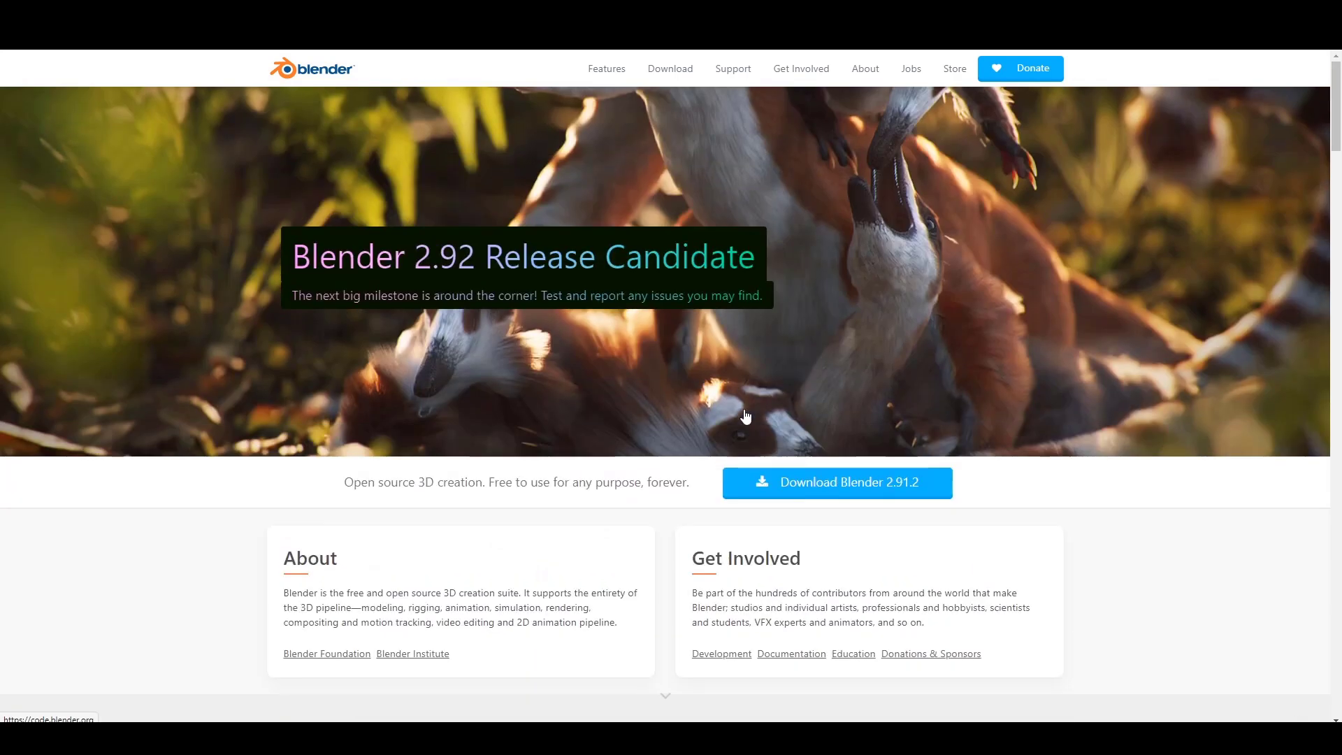